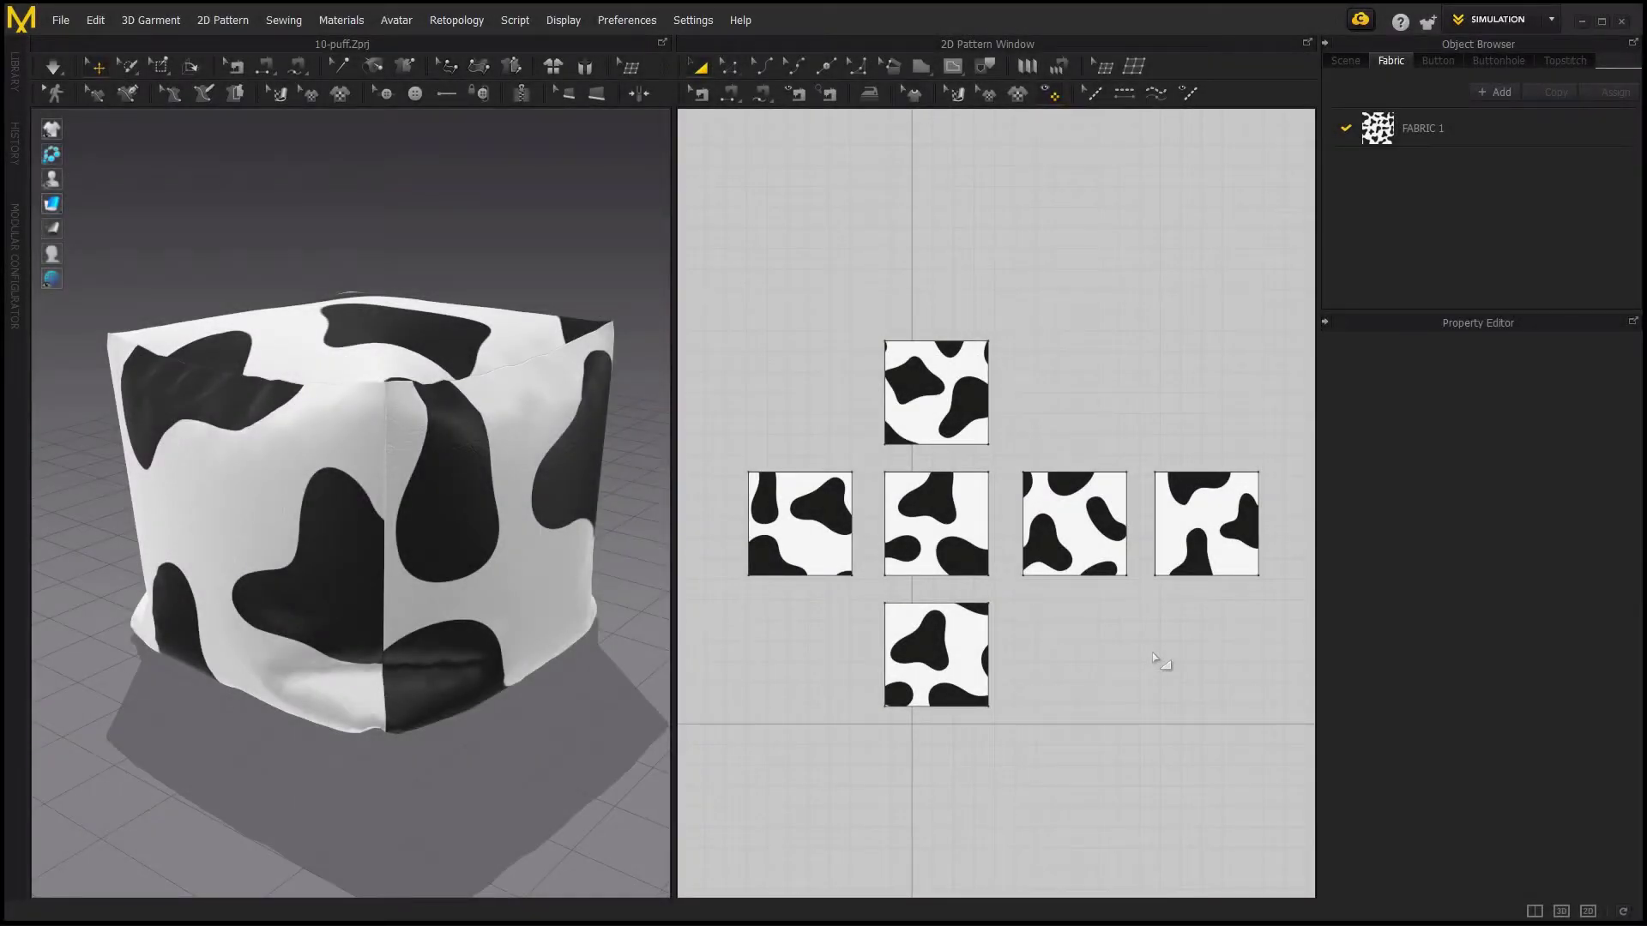
- Select all cube patterns and show the triangle mesh wireframe (2246 faces, 1176 vertices)
left_click_drag(719, 297, 1286, 755)
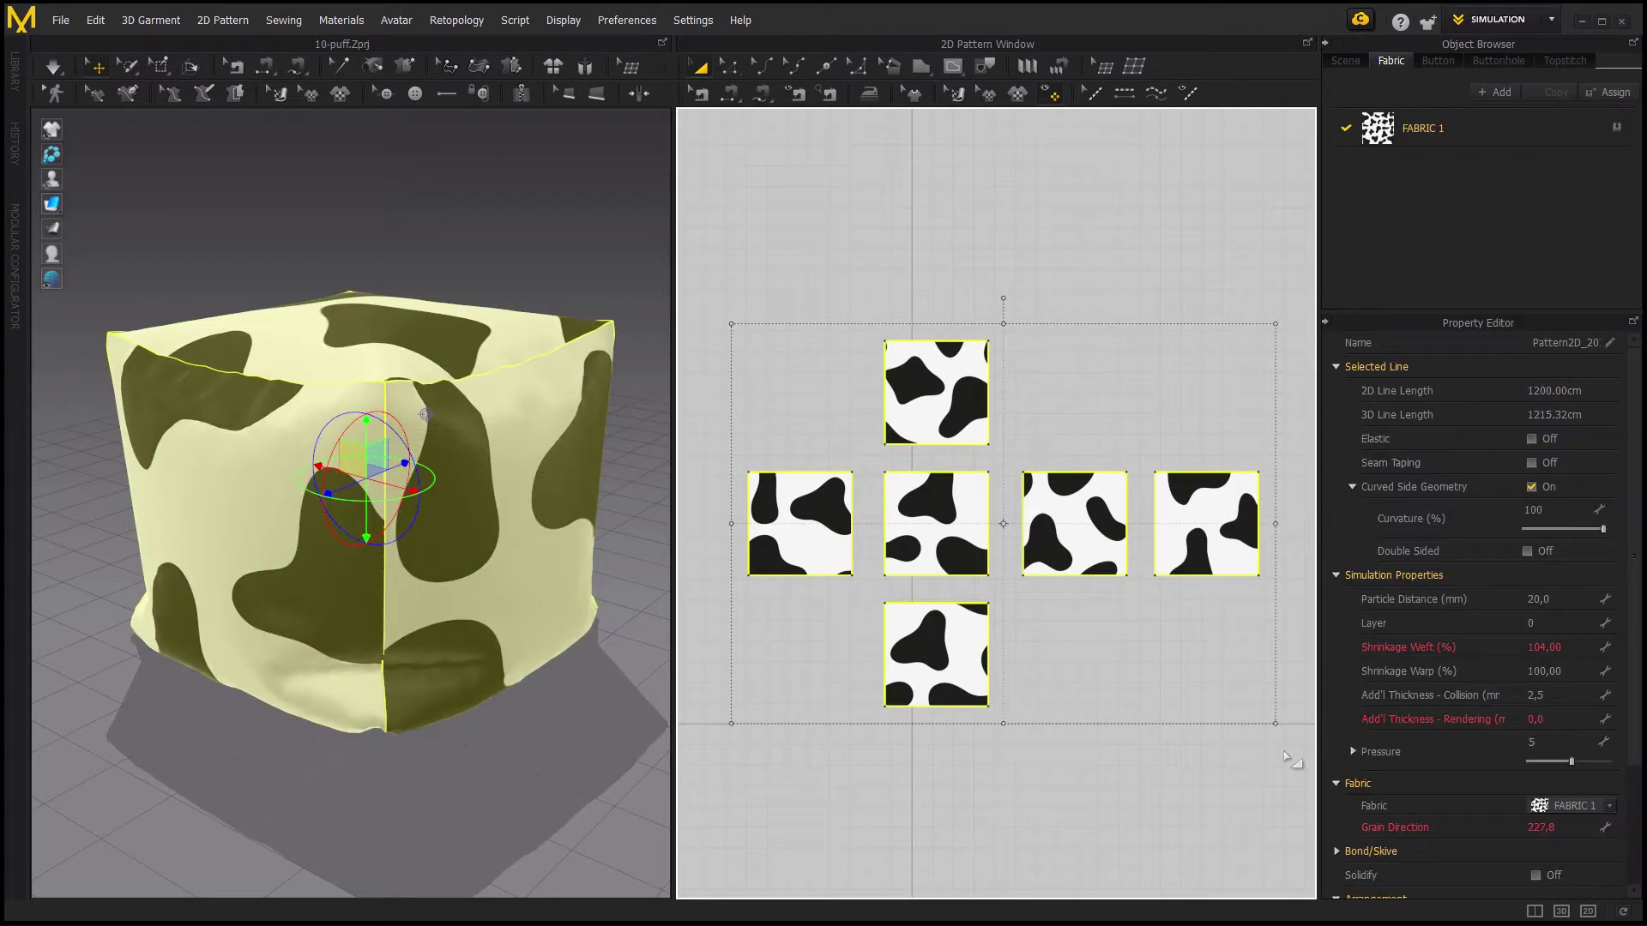
scroll(1458, 789, "down", 3)
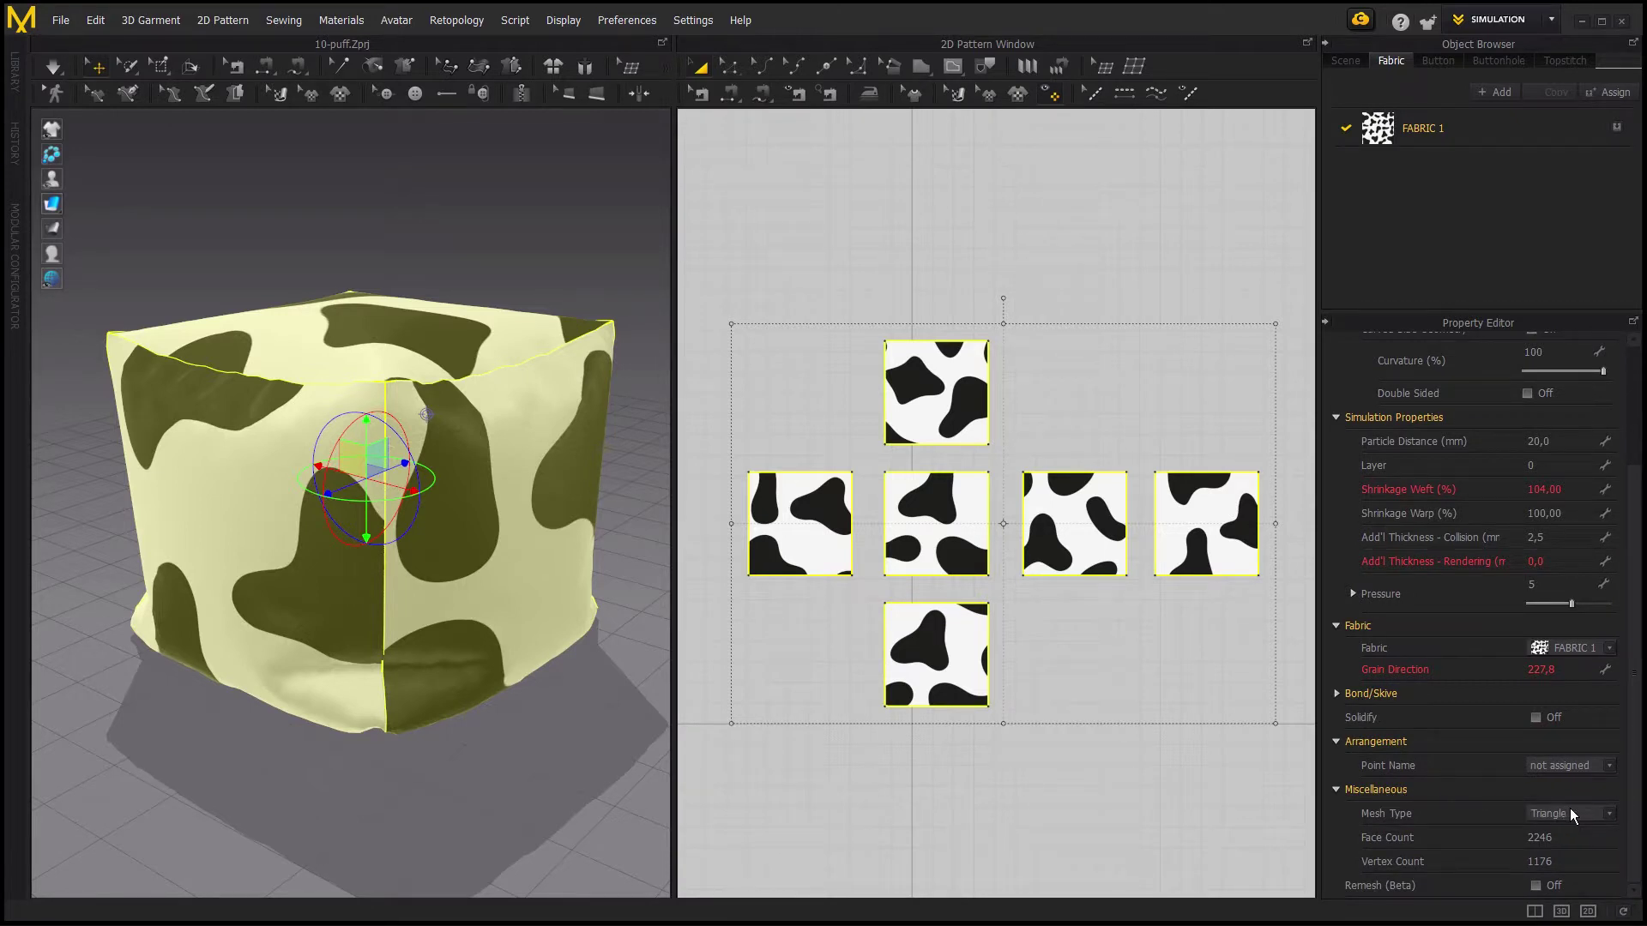
mouse_move(52, 203)
left_click(77, 205)
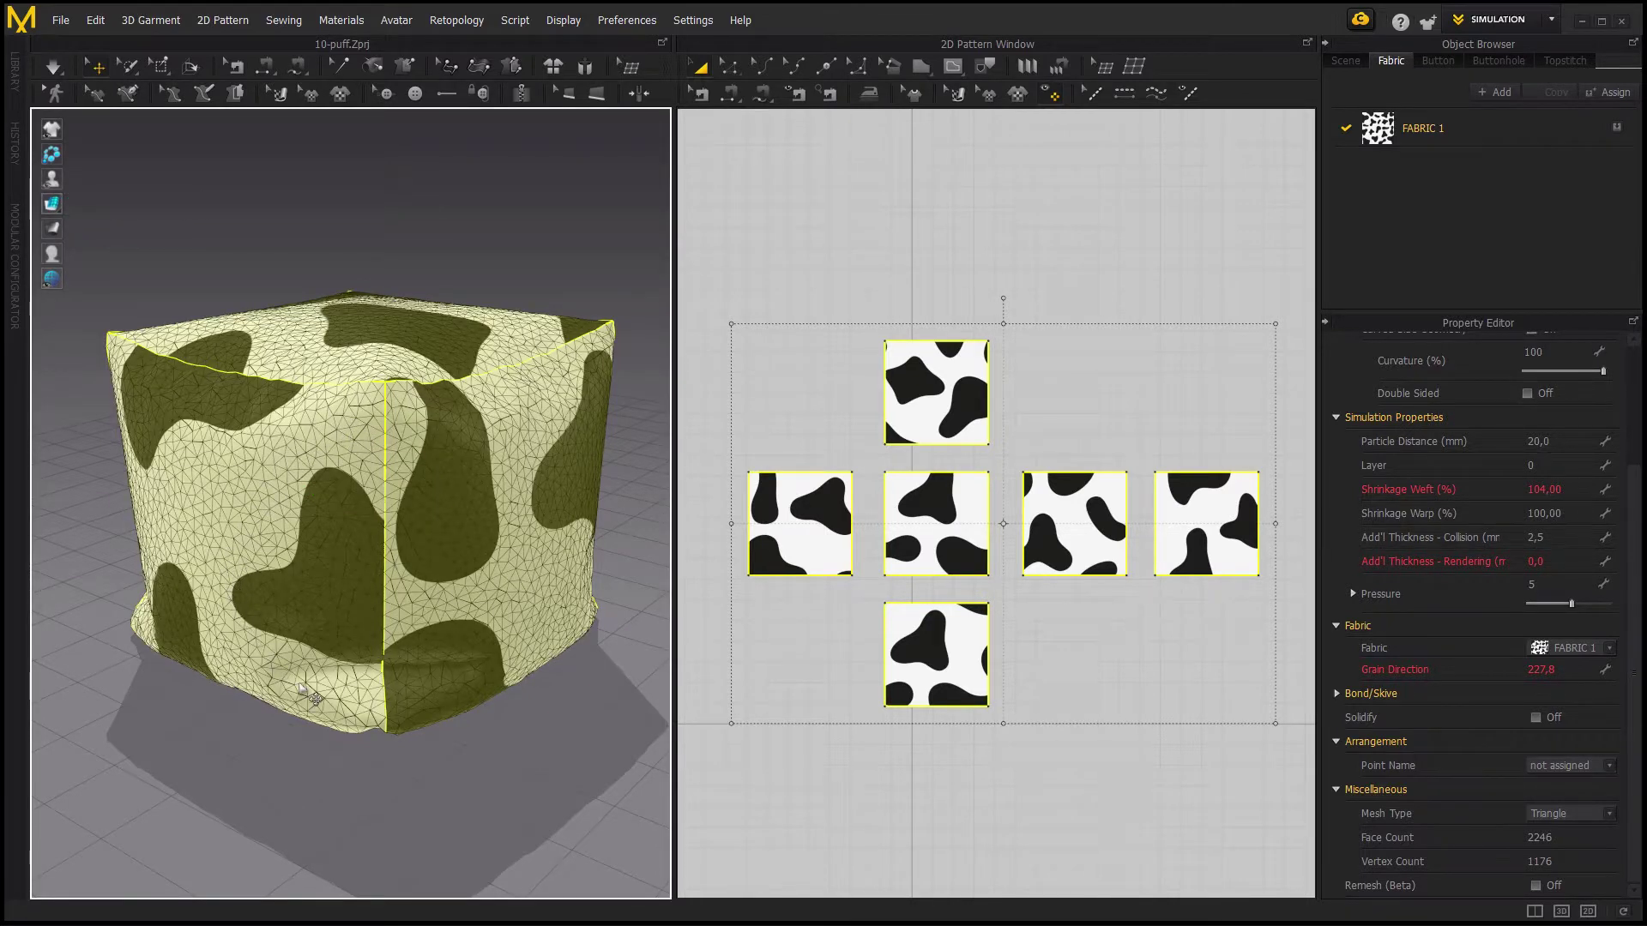
left_click(1607, 819)
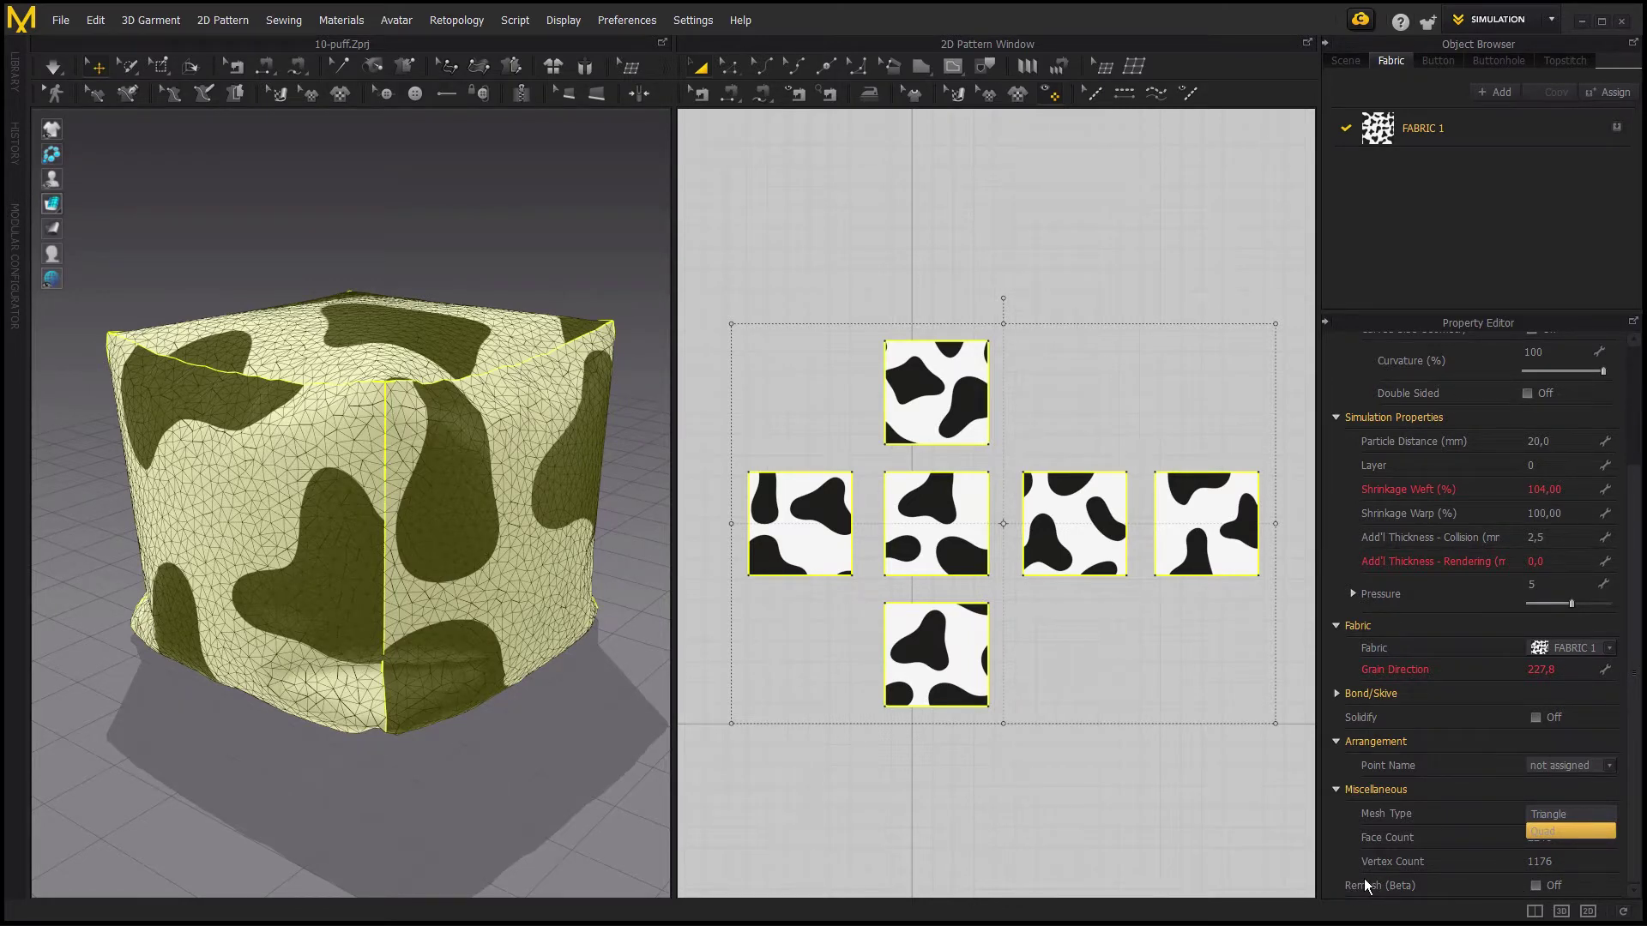
- Draw a new curved blob-shaped pattern above the cube's patterns with the Polygon tool
left_click(1100, 395)
right_click_drag(1055, 265, 1055, 600)
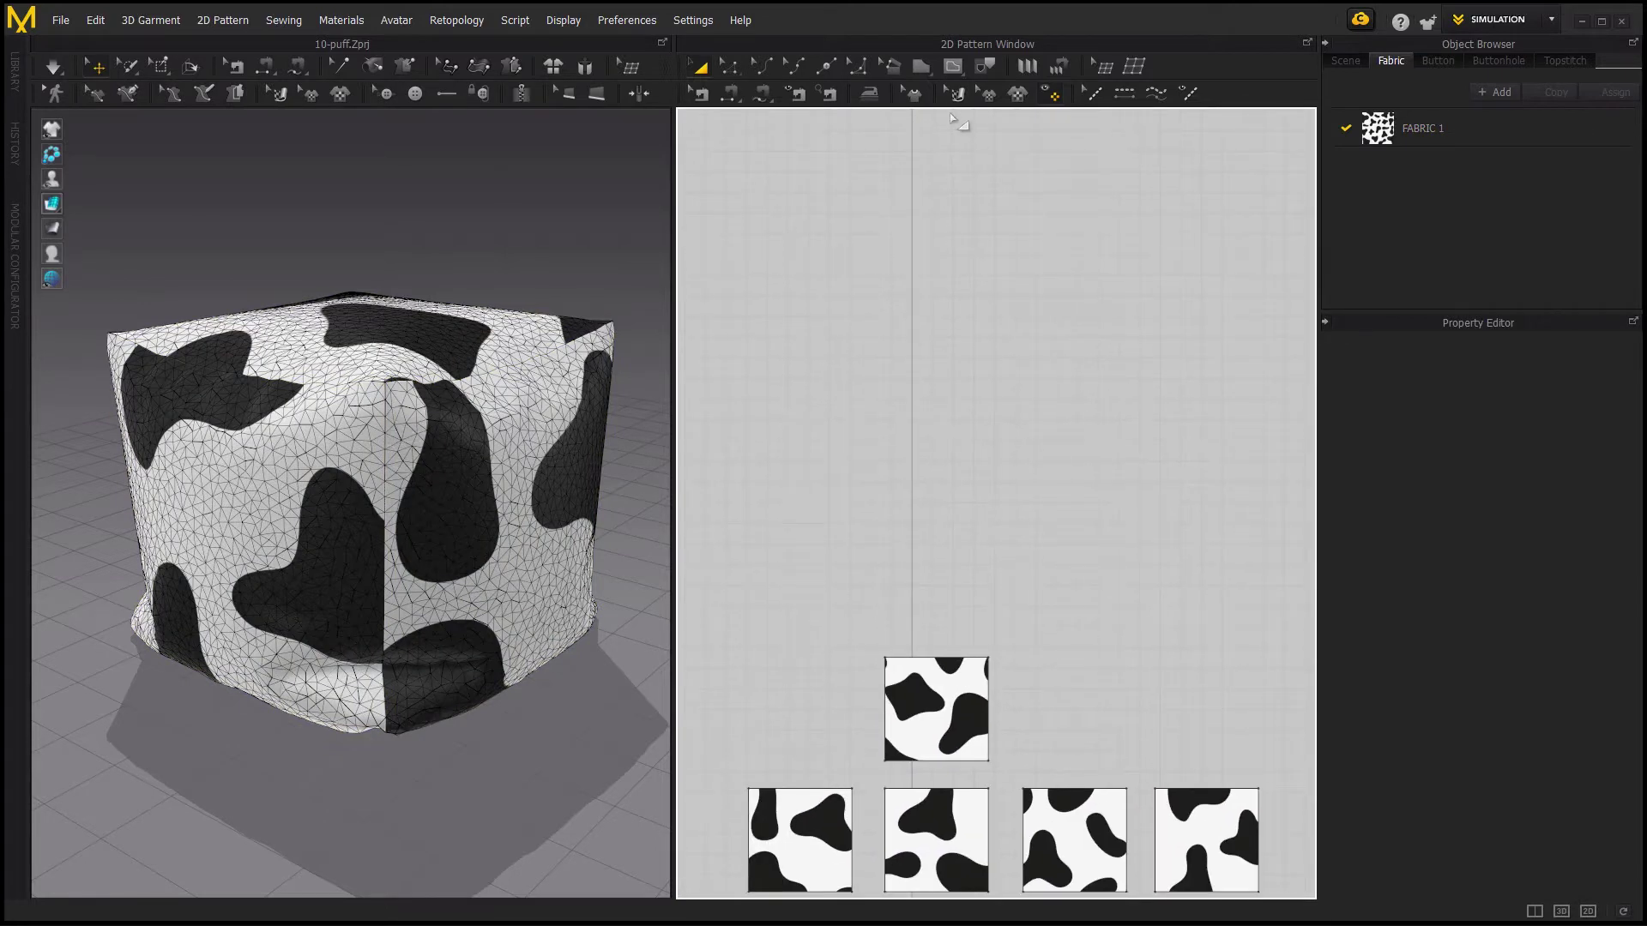
left_click_drag(921, 66, 951, 105)
left_click_drag(867, 387, 837, 378)
left_click(800, 404)
left_click_drag(801, 468, 807, 487)
left_click(851, 509)
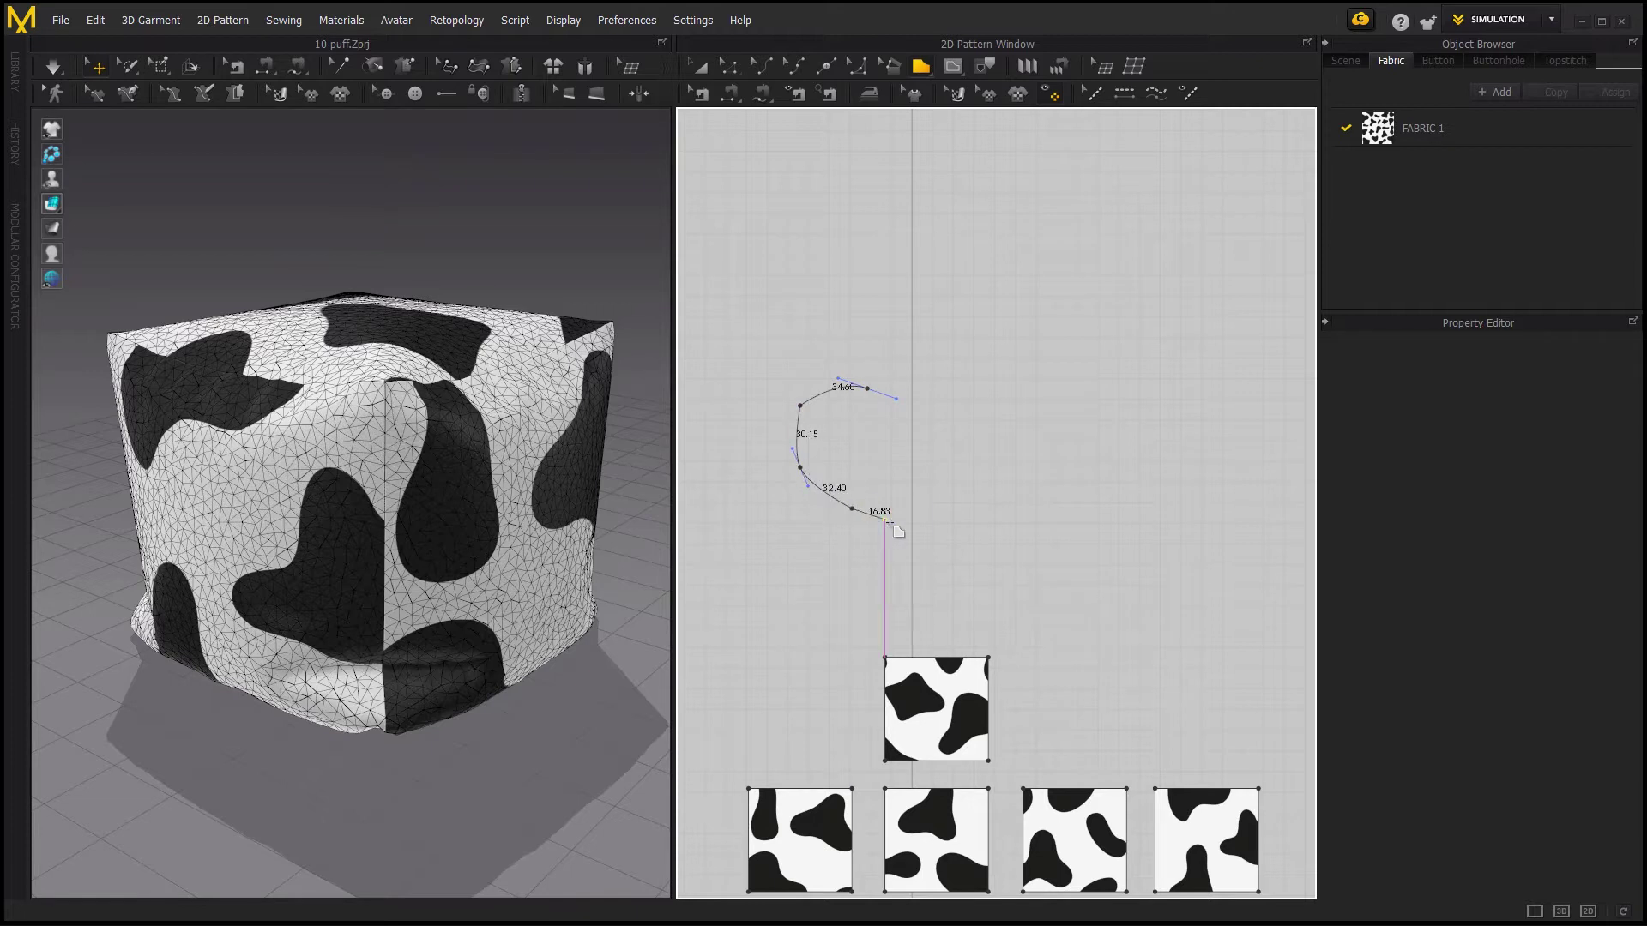
left_click_drag(905, 520, 922, 509)
left_click(949, 468)
left_click(912, 429)
left_click(867, 388)
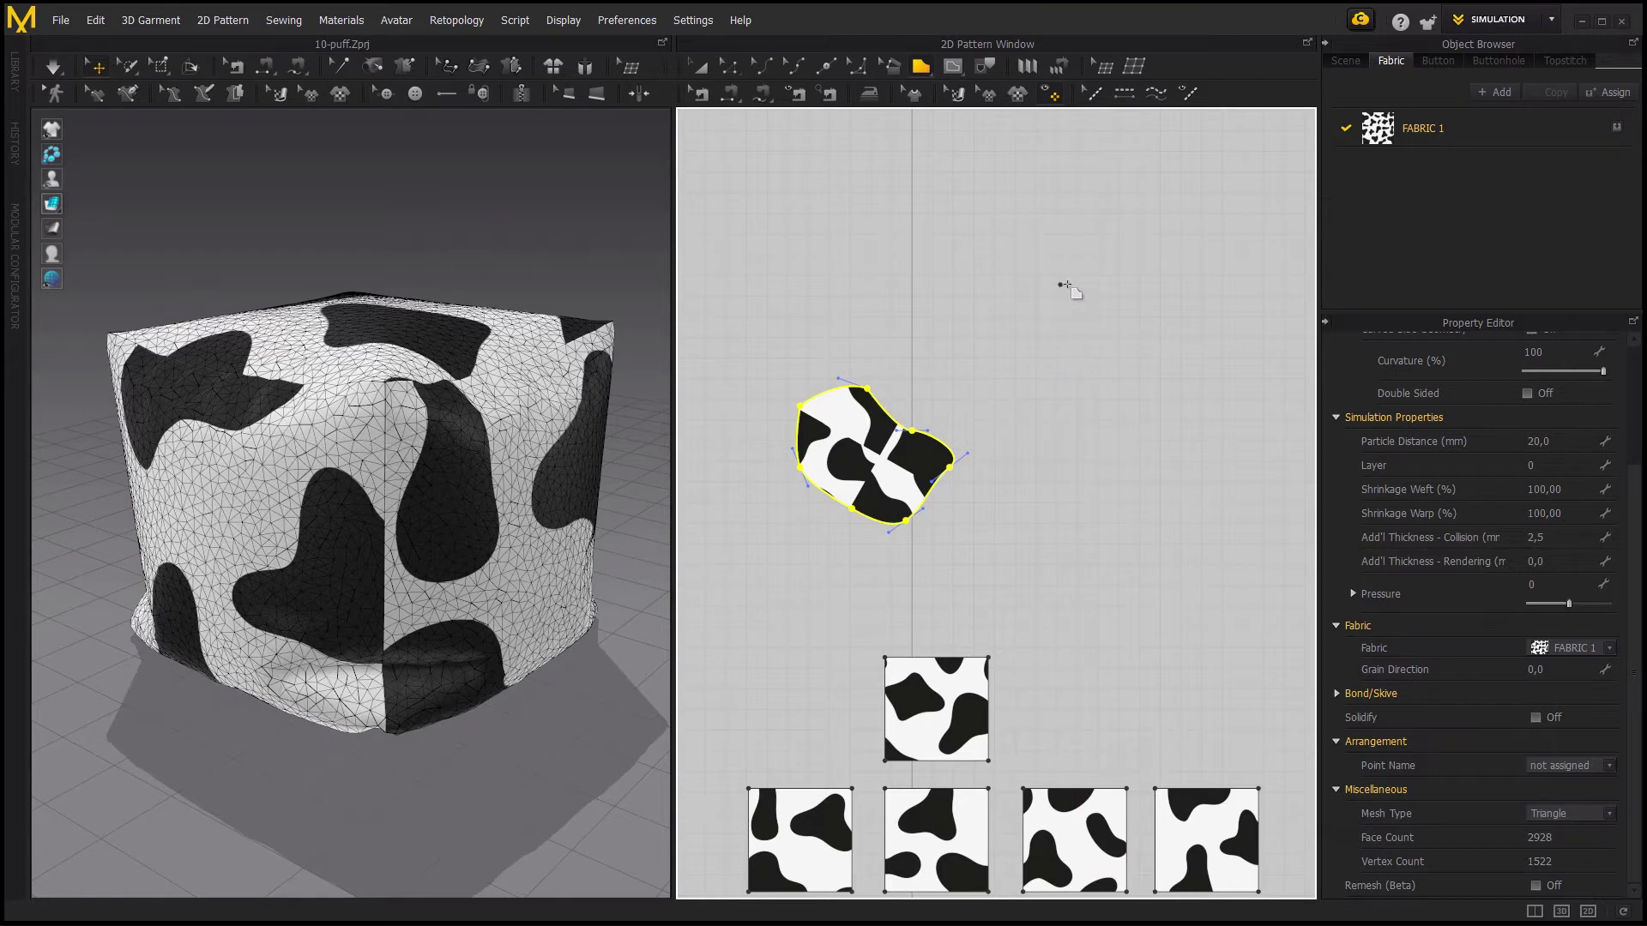
- Add a new plain white fabric, FABRIC 2, and apply it to the new piece
left_click(1497, 92)
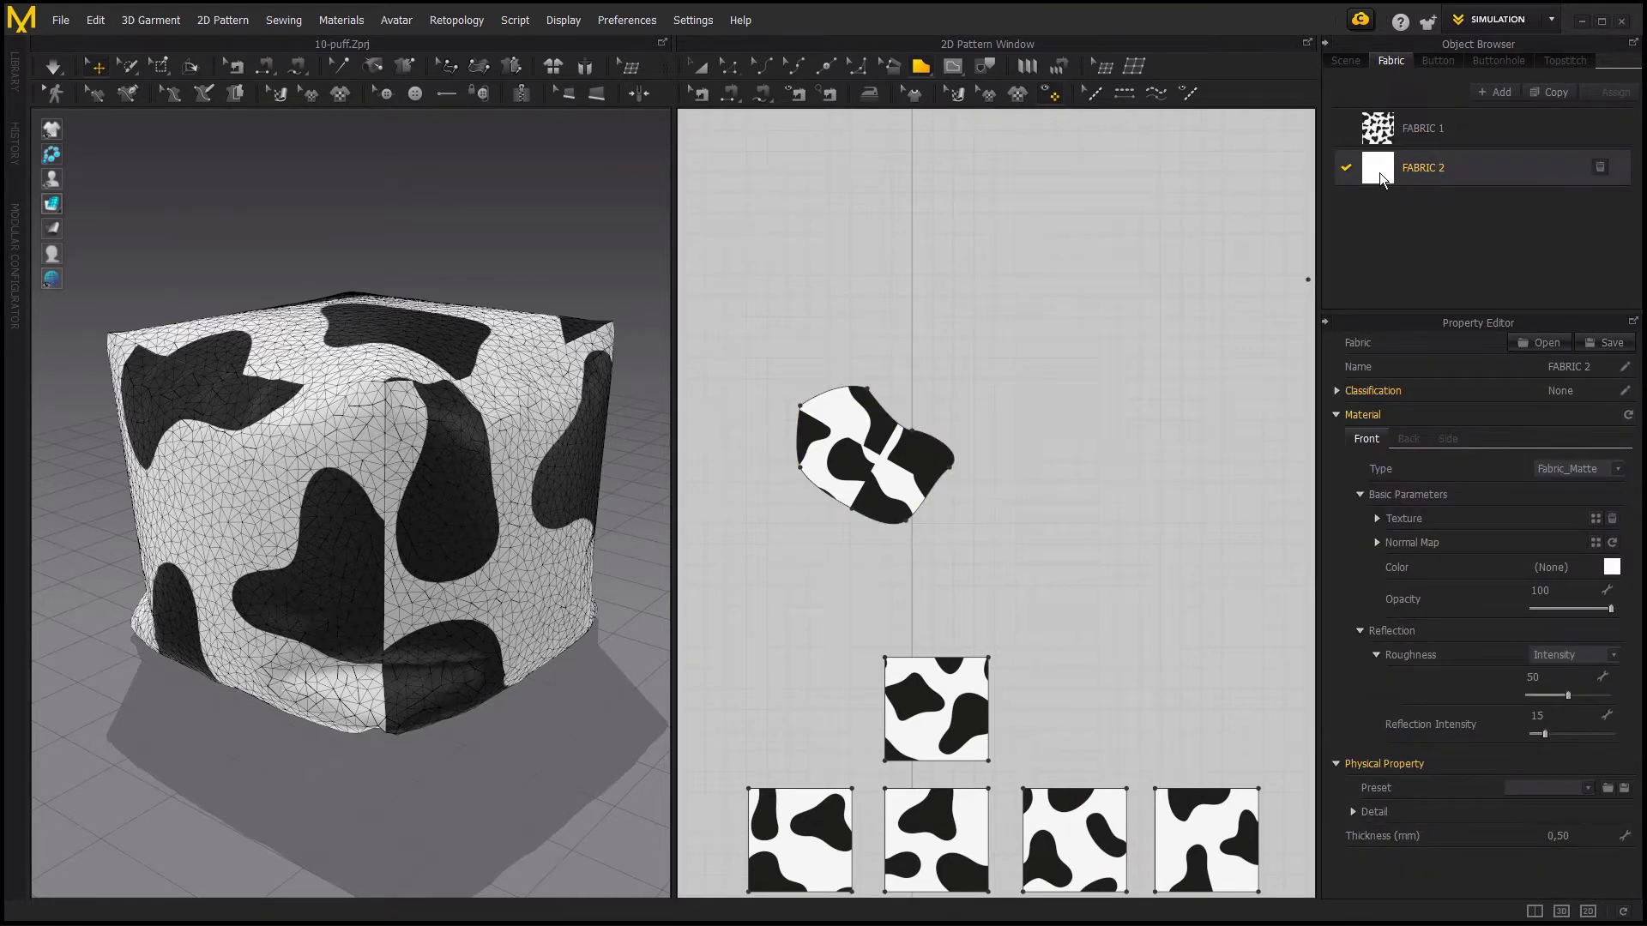
left_click(699, 67)
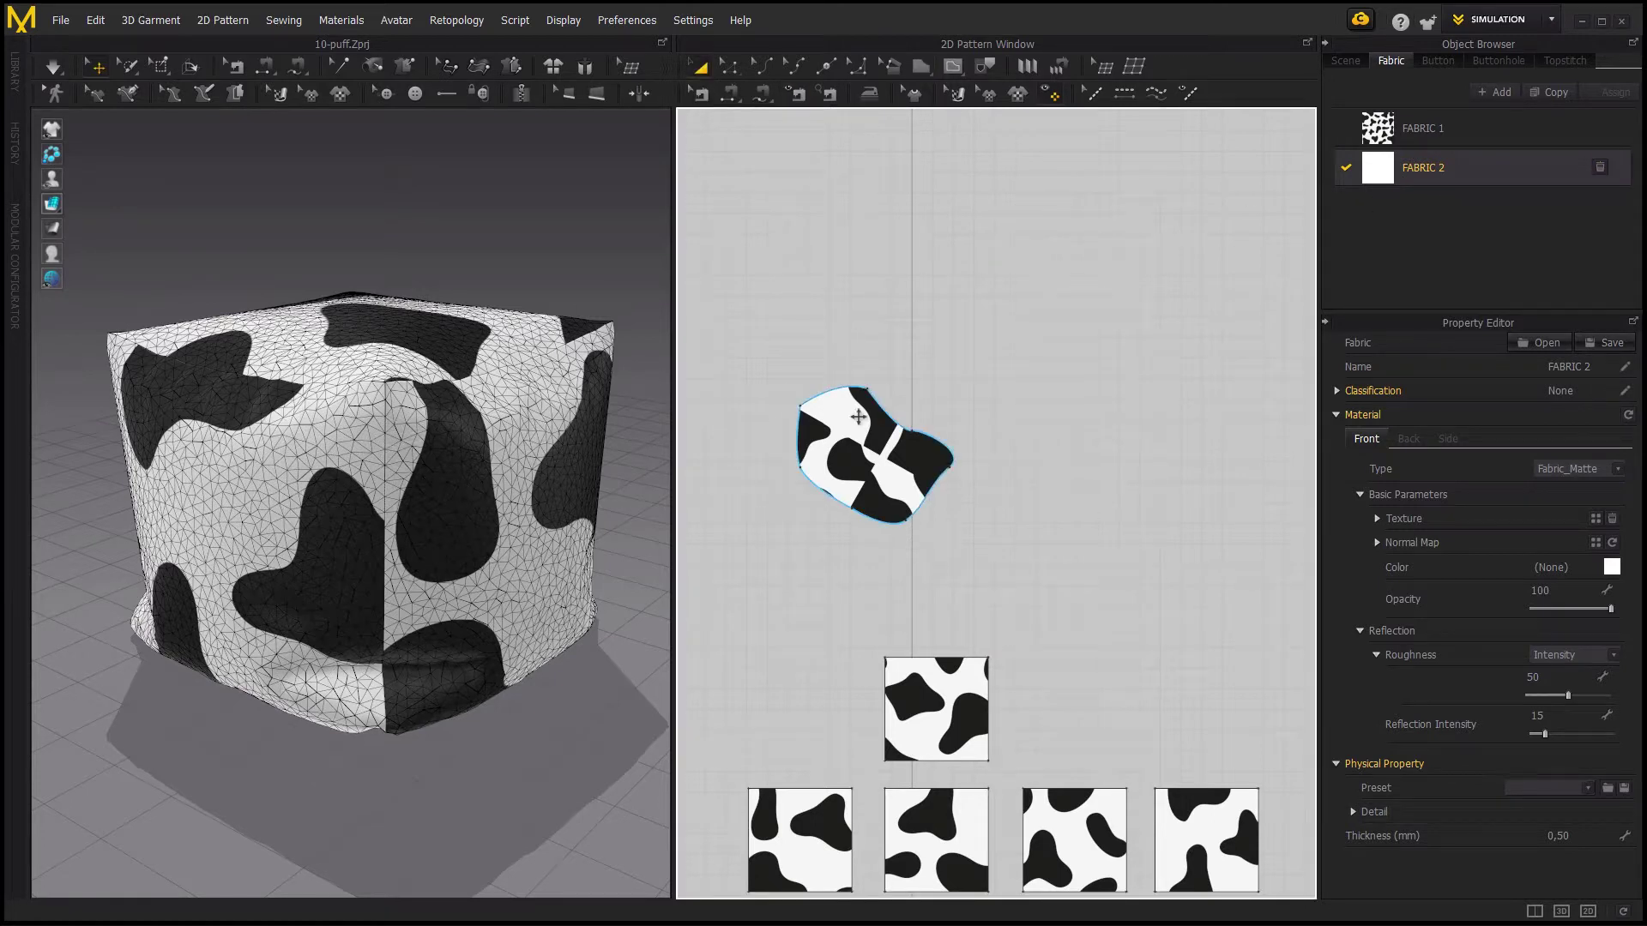
left_click(849, 410)
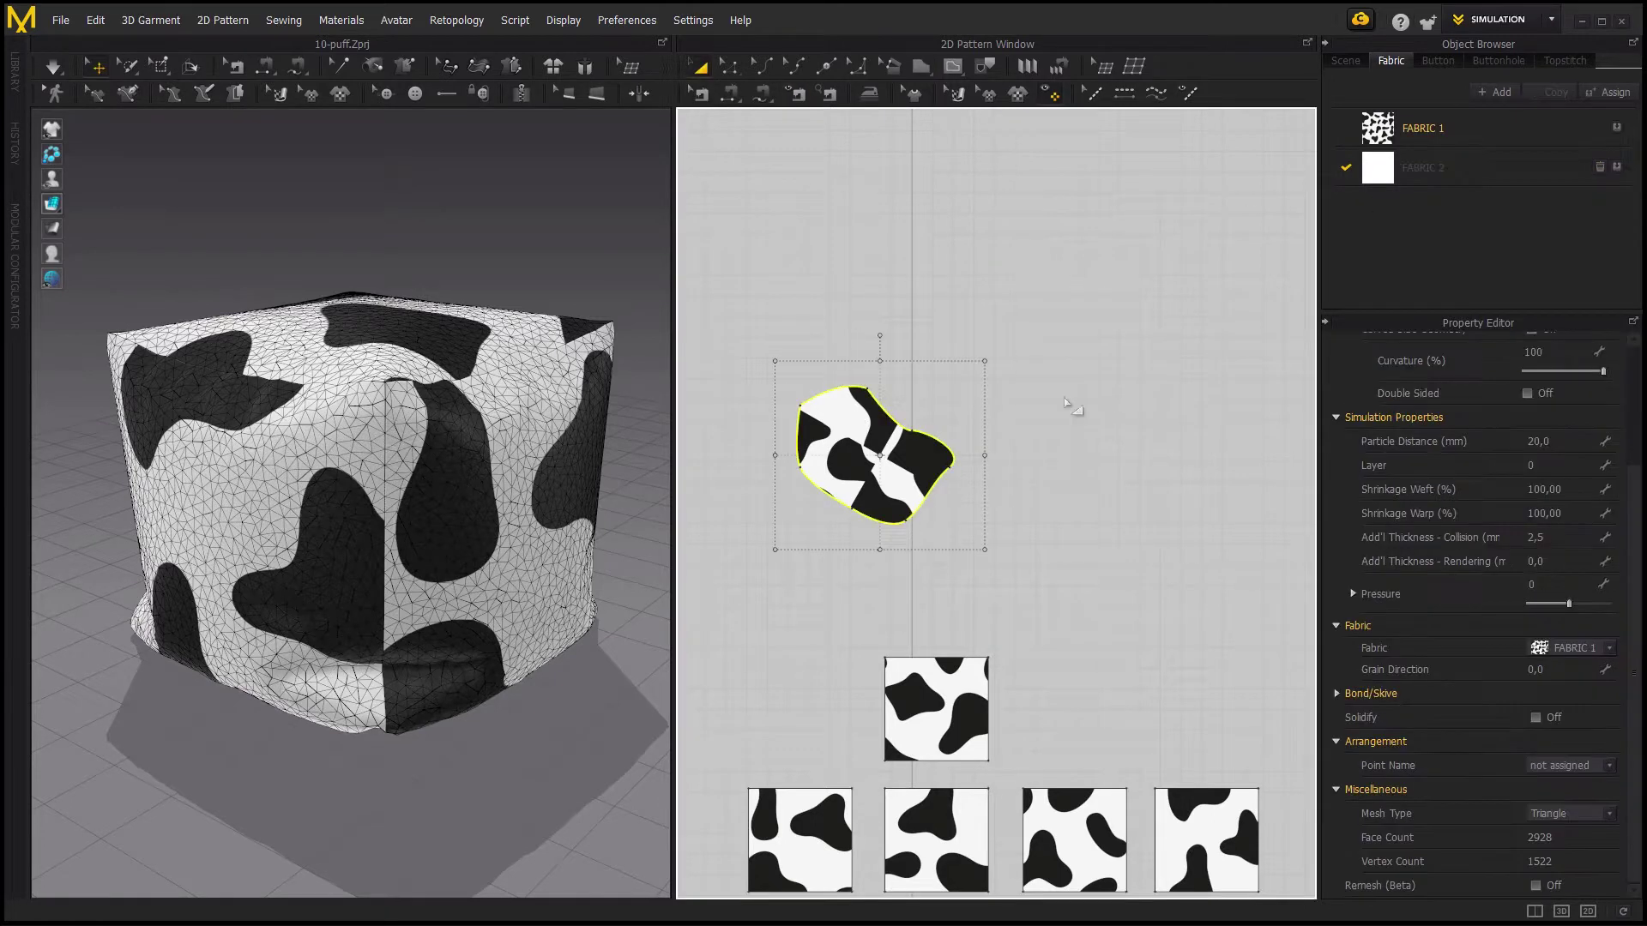
left_click(1617, 168)
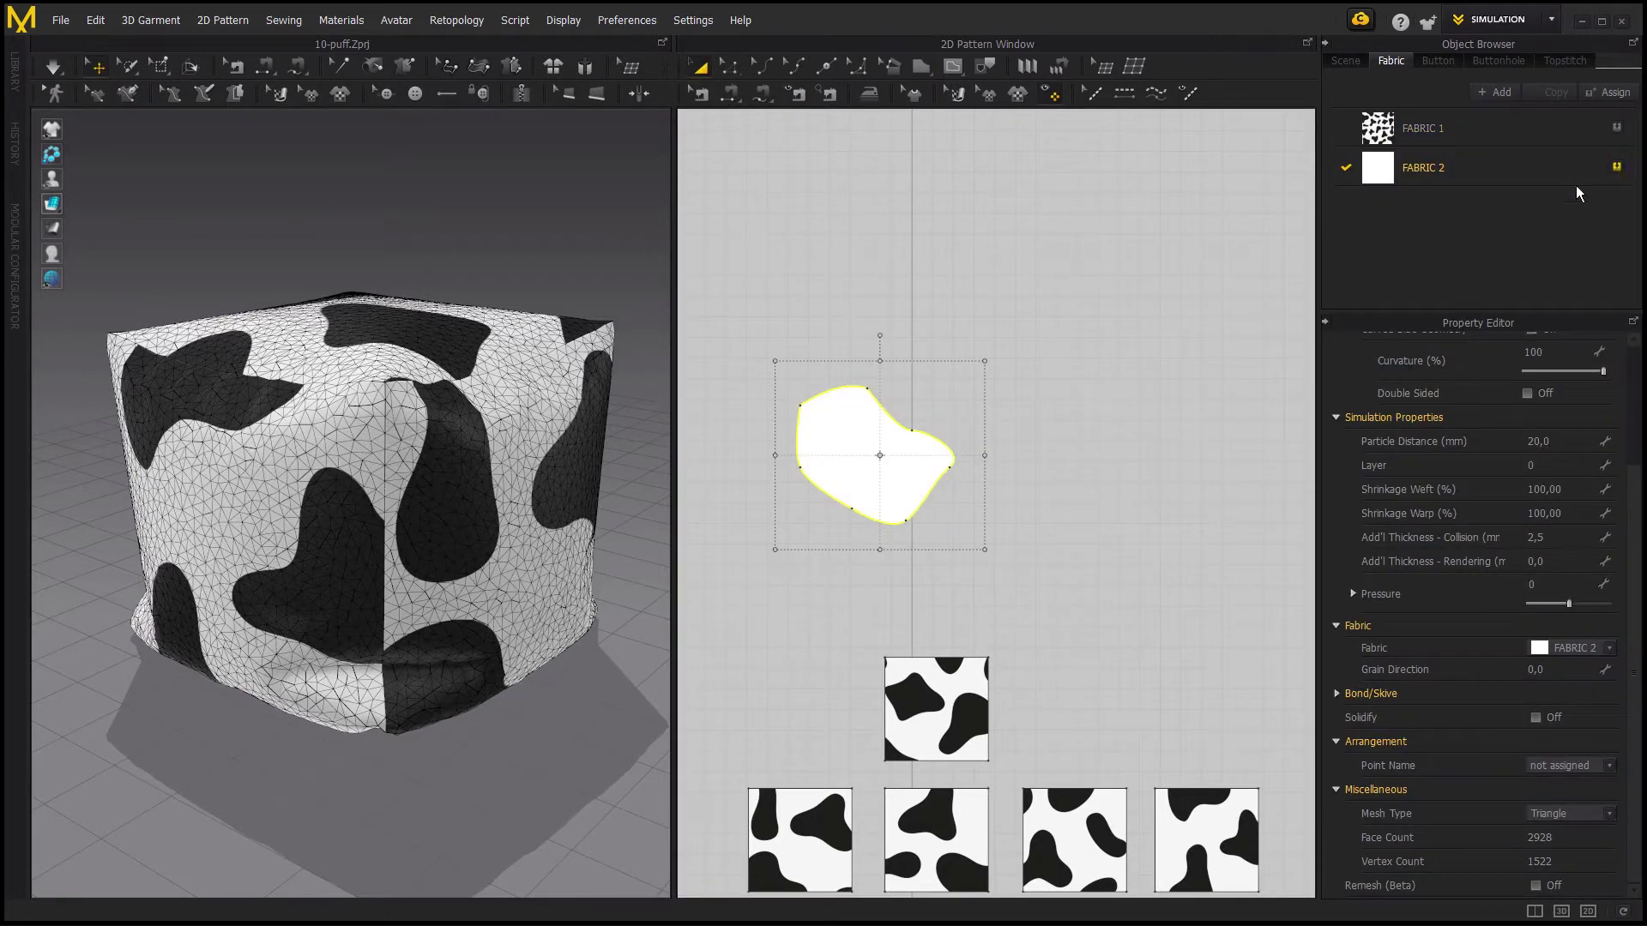
left_click(957, 74)
left_click(995, 103)
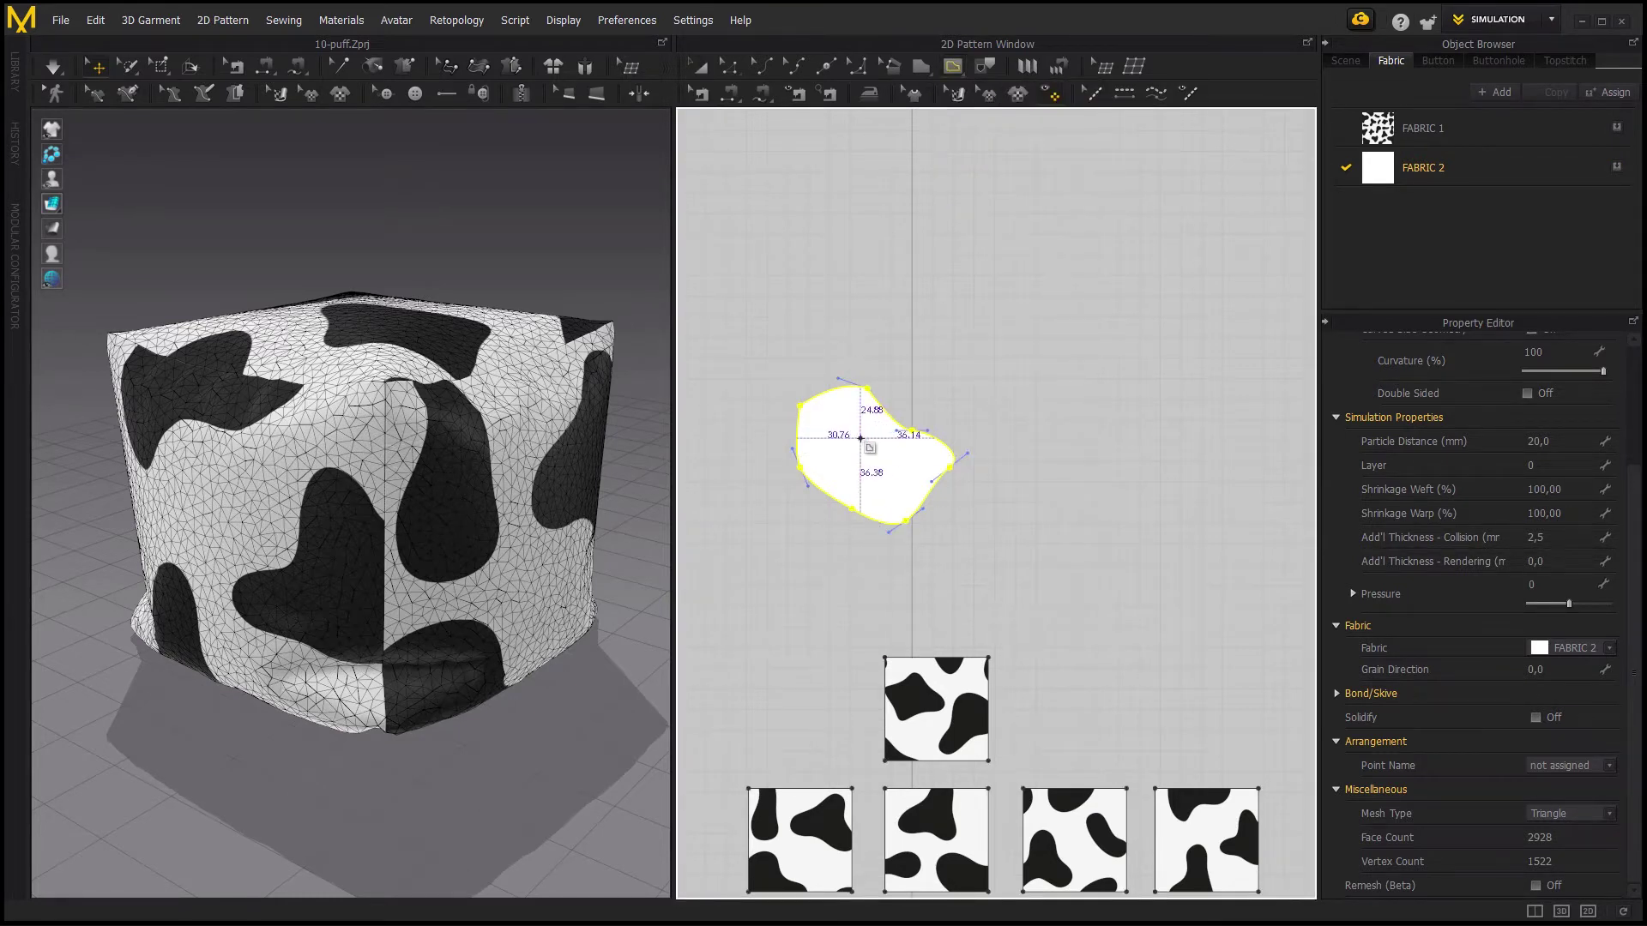
- Draw an internal polygon in the white piece, convert it to a hole, and delete the cut-out
left_click(839, 455)
left_click(885, 468)
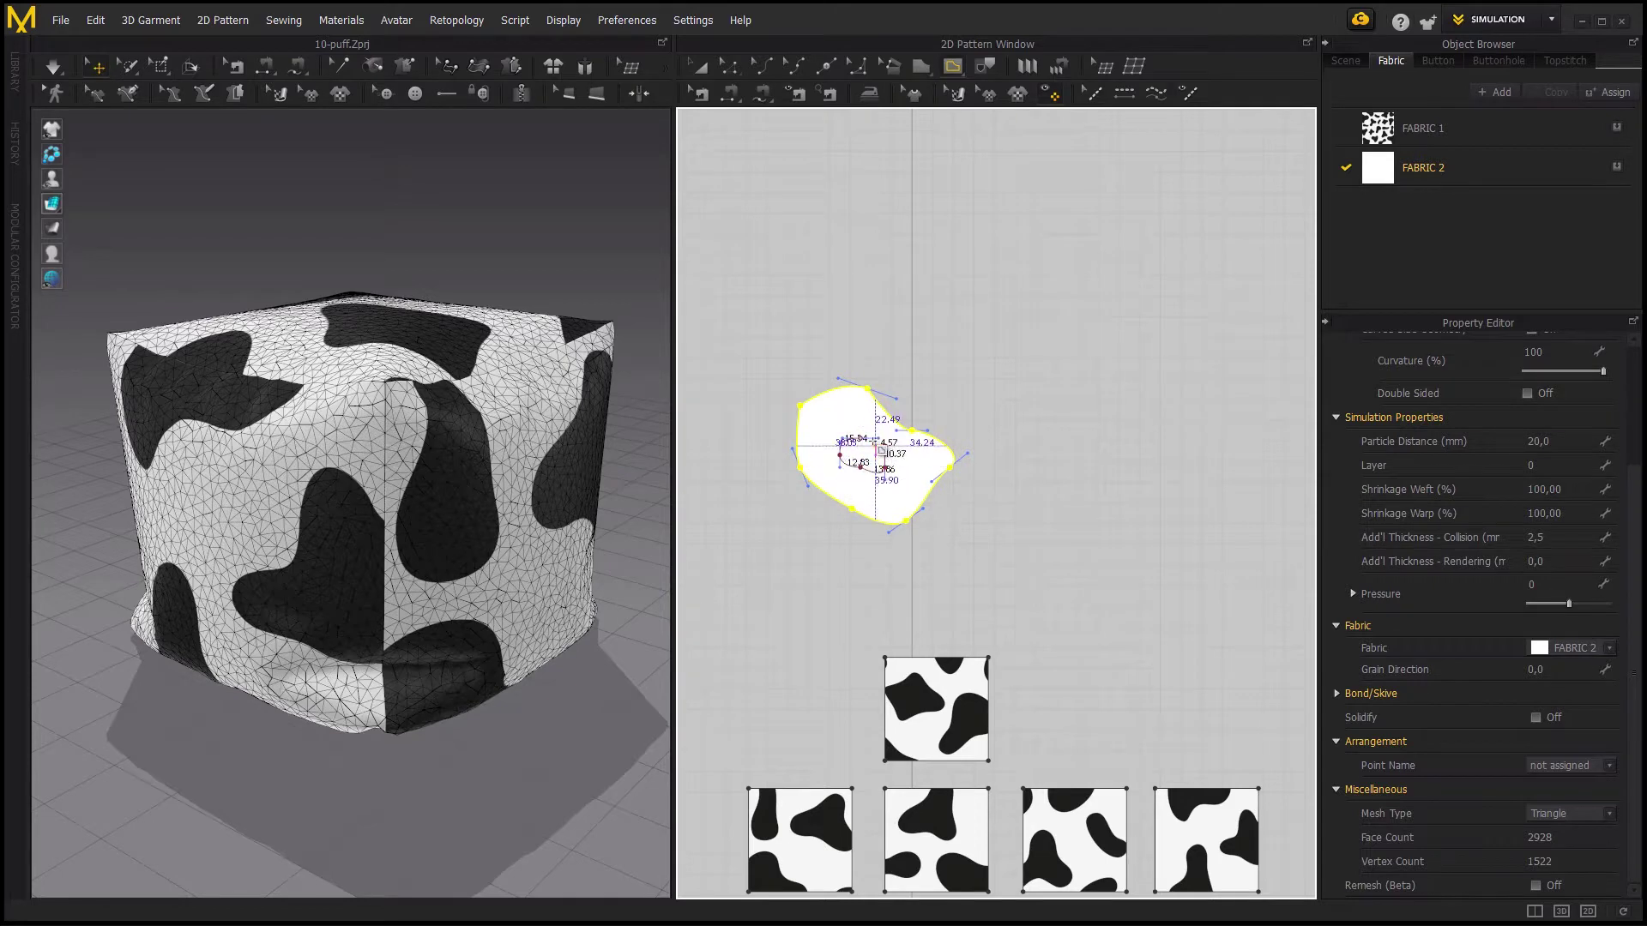
left_click(860, 439)
left_click(839, 454)
key("a")
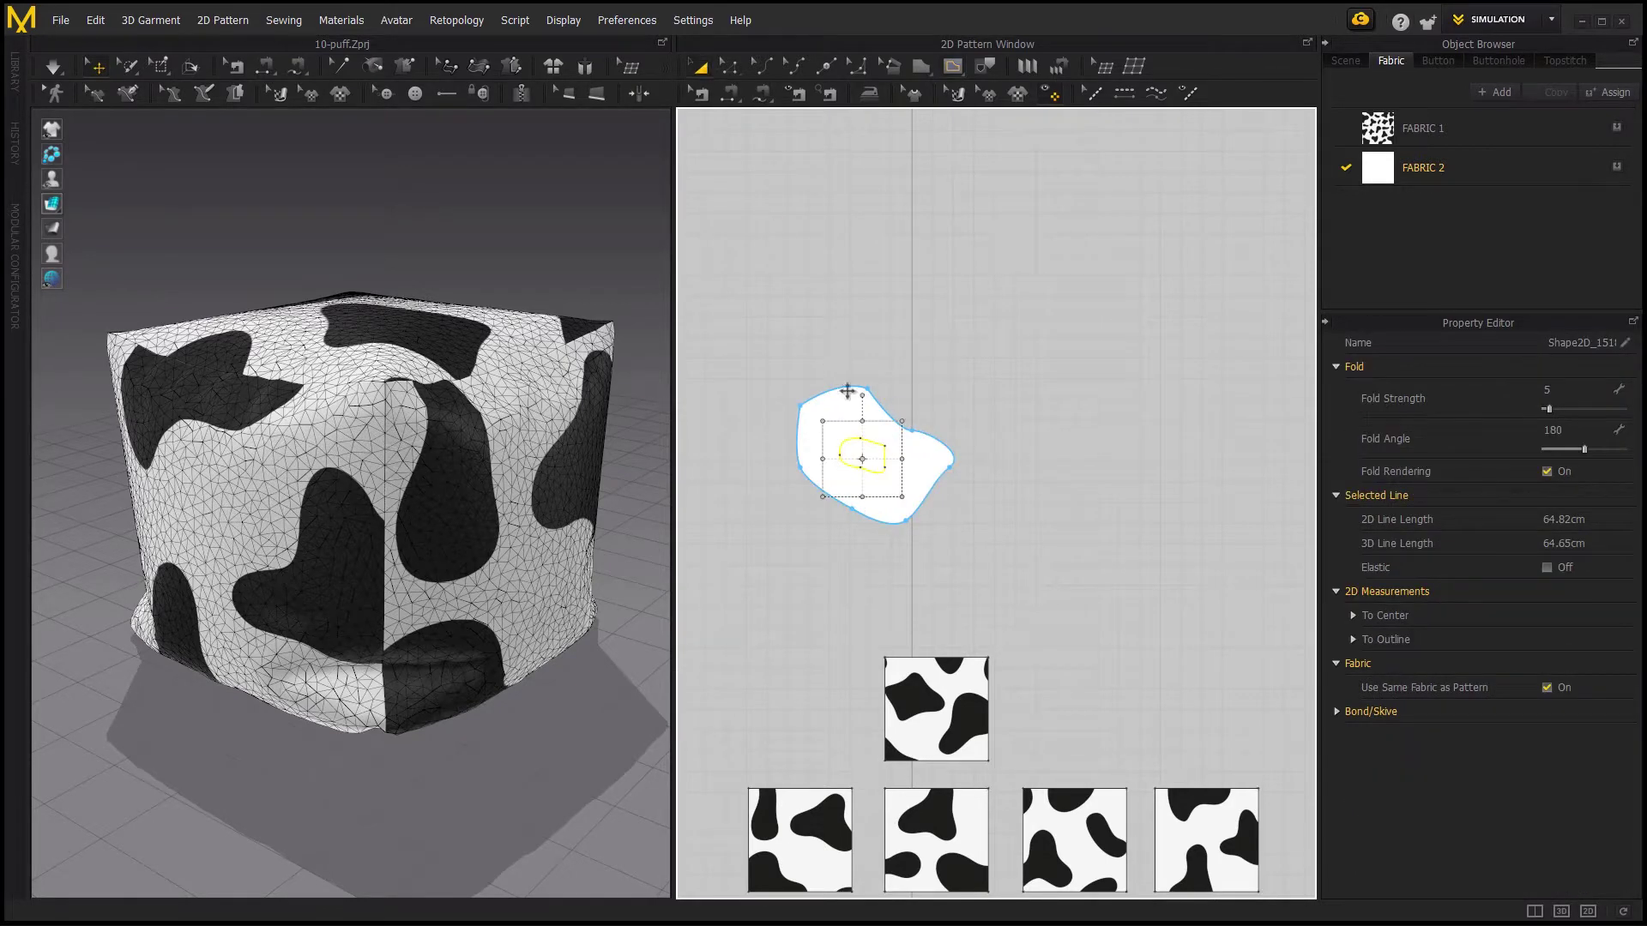
right_click(872, 443)
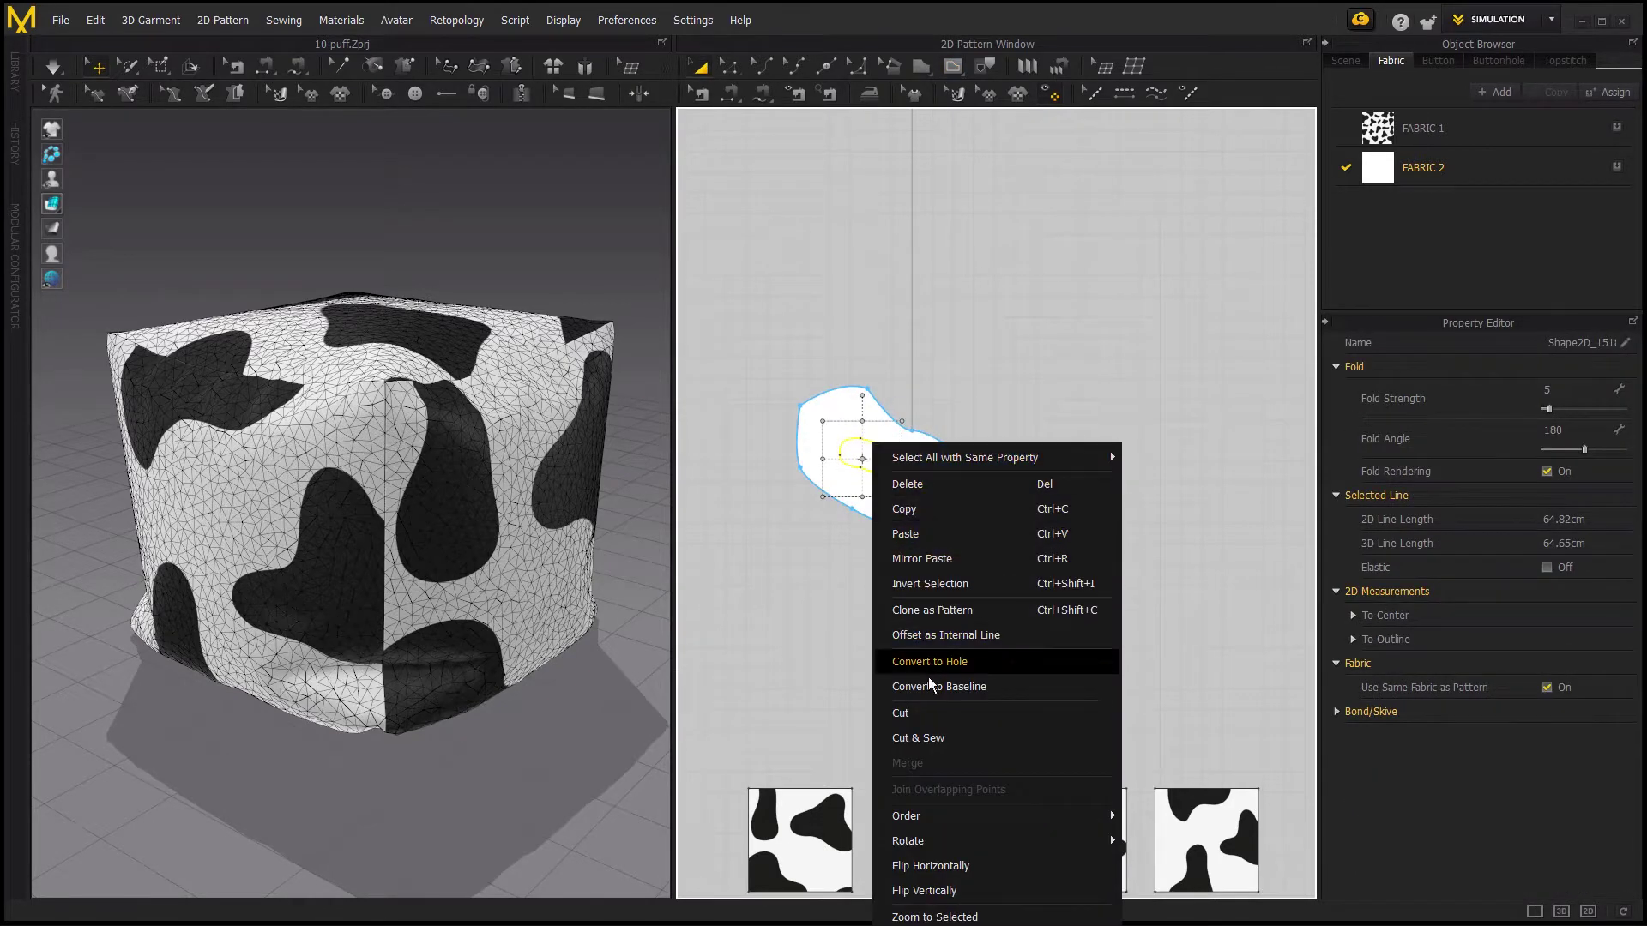
left_click(925, 715)
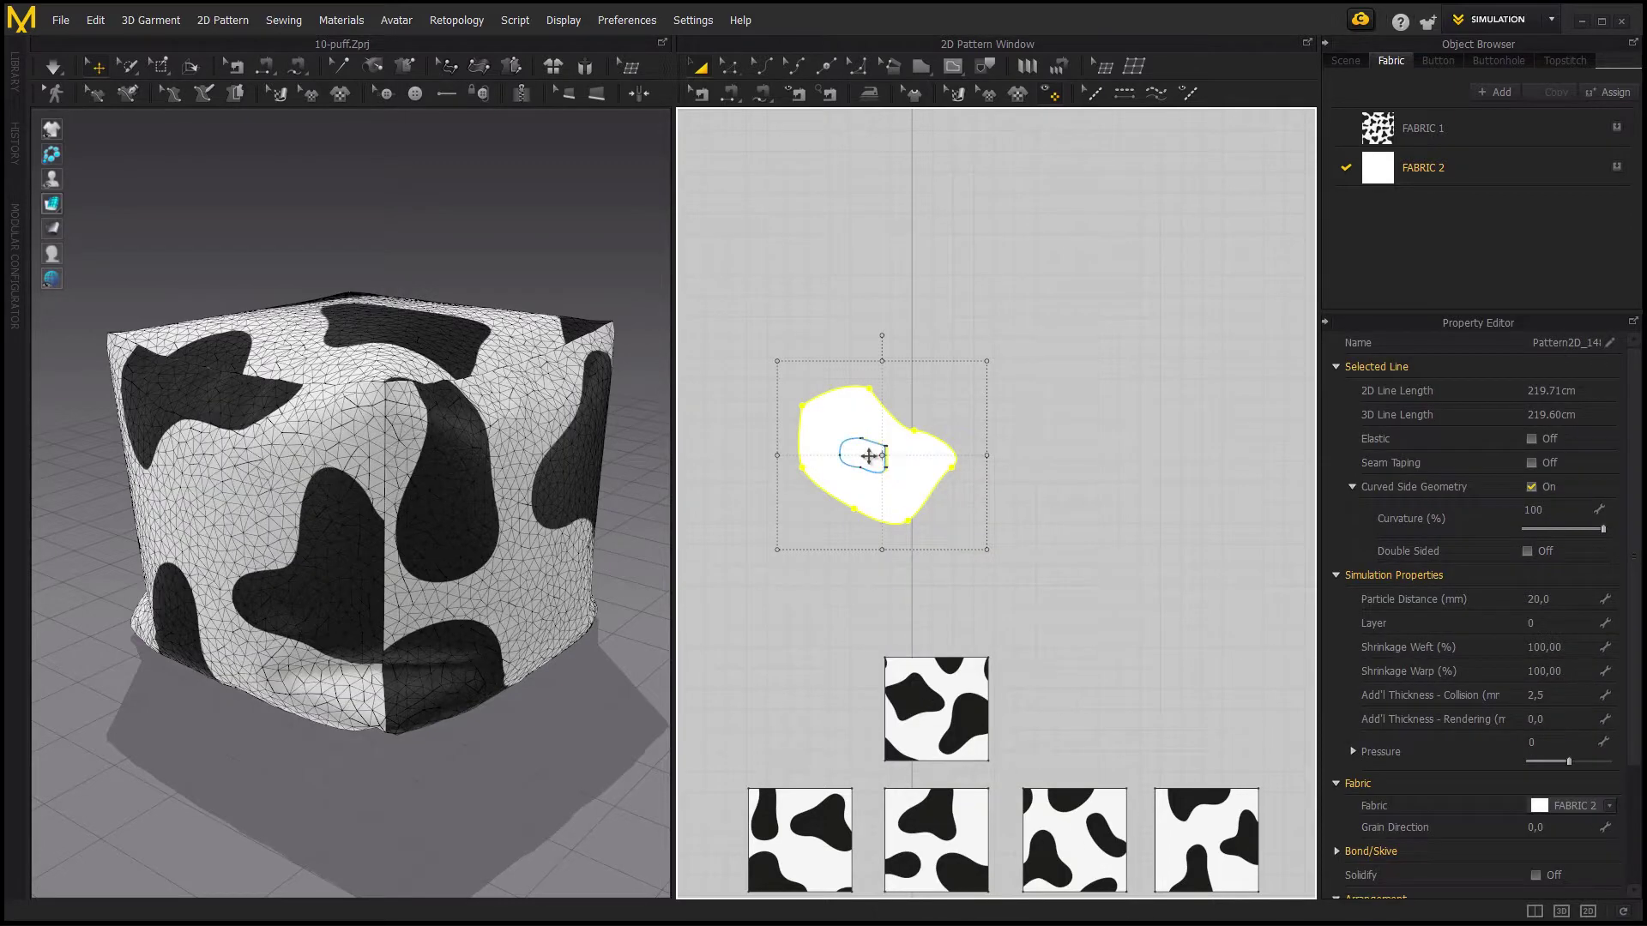
left_click_drag(868, 455, 949, 355)
key("Delete")
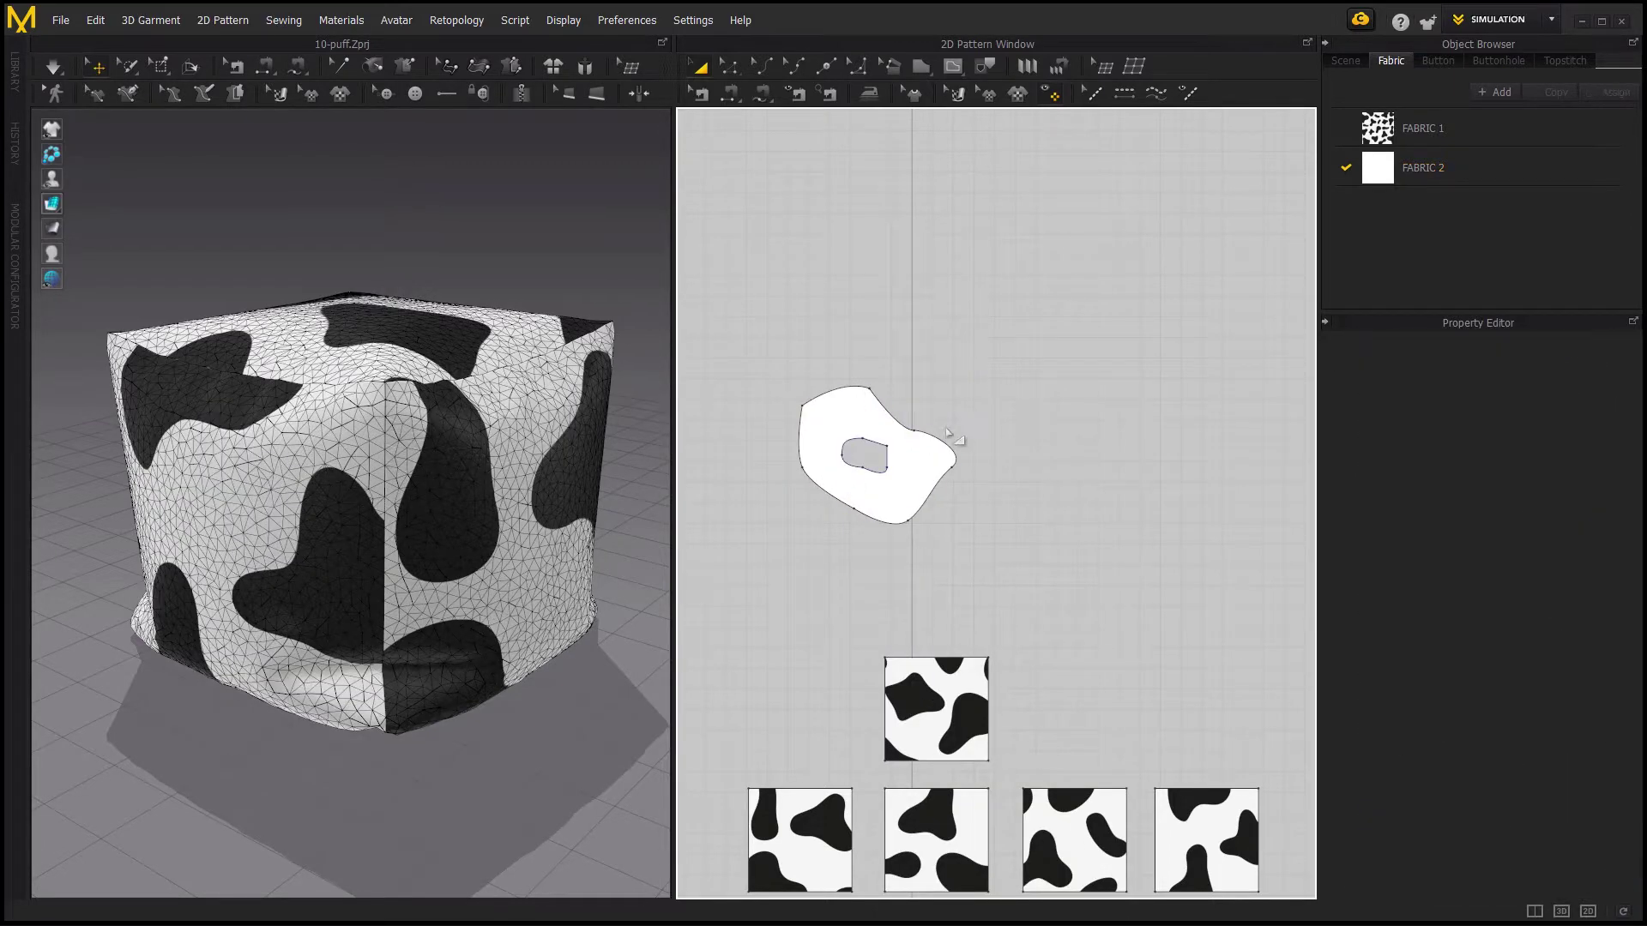
- Move the holed piece down to lie flat on the floor beside the cube
left_click(917, 456)
scroll(378, 452, "down", 3)
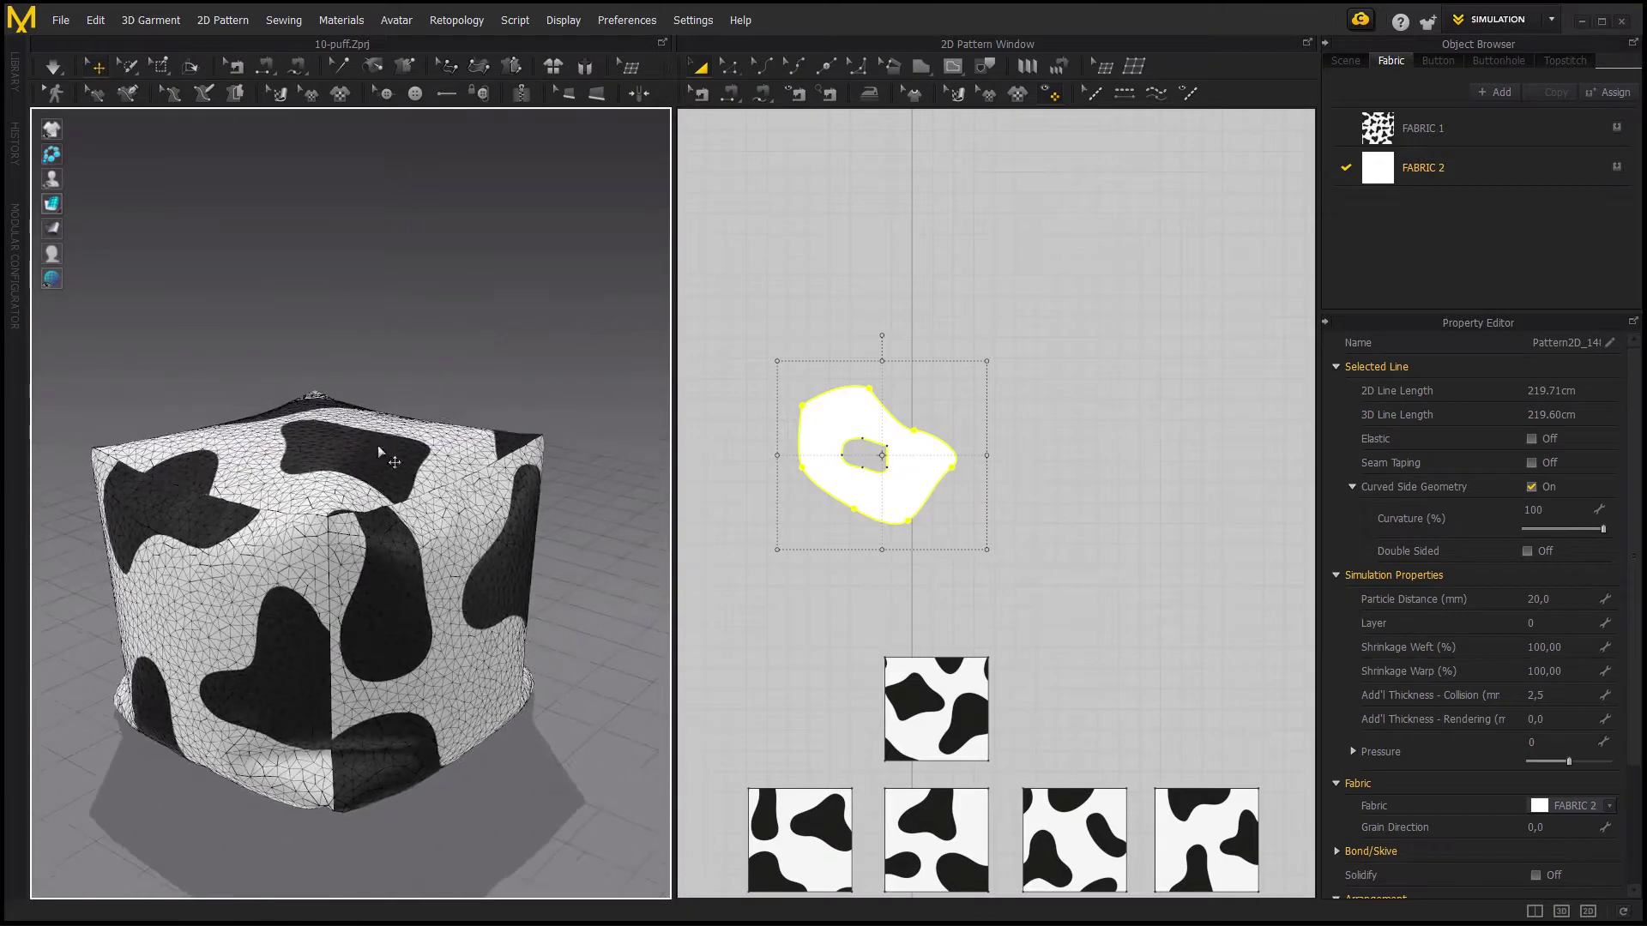
scroll(383, 457, "down", 3)
scroll(377, 472, "down", 3)
scroll(360, 493, "down", 3)
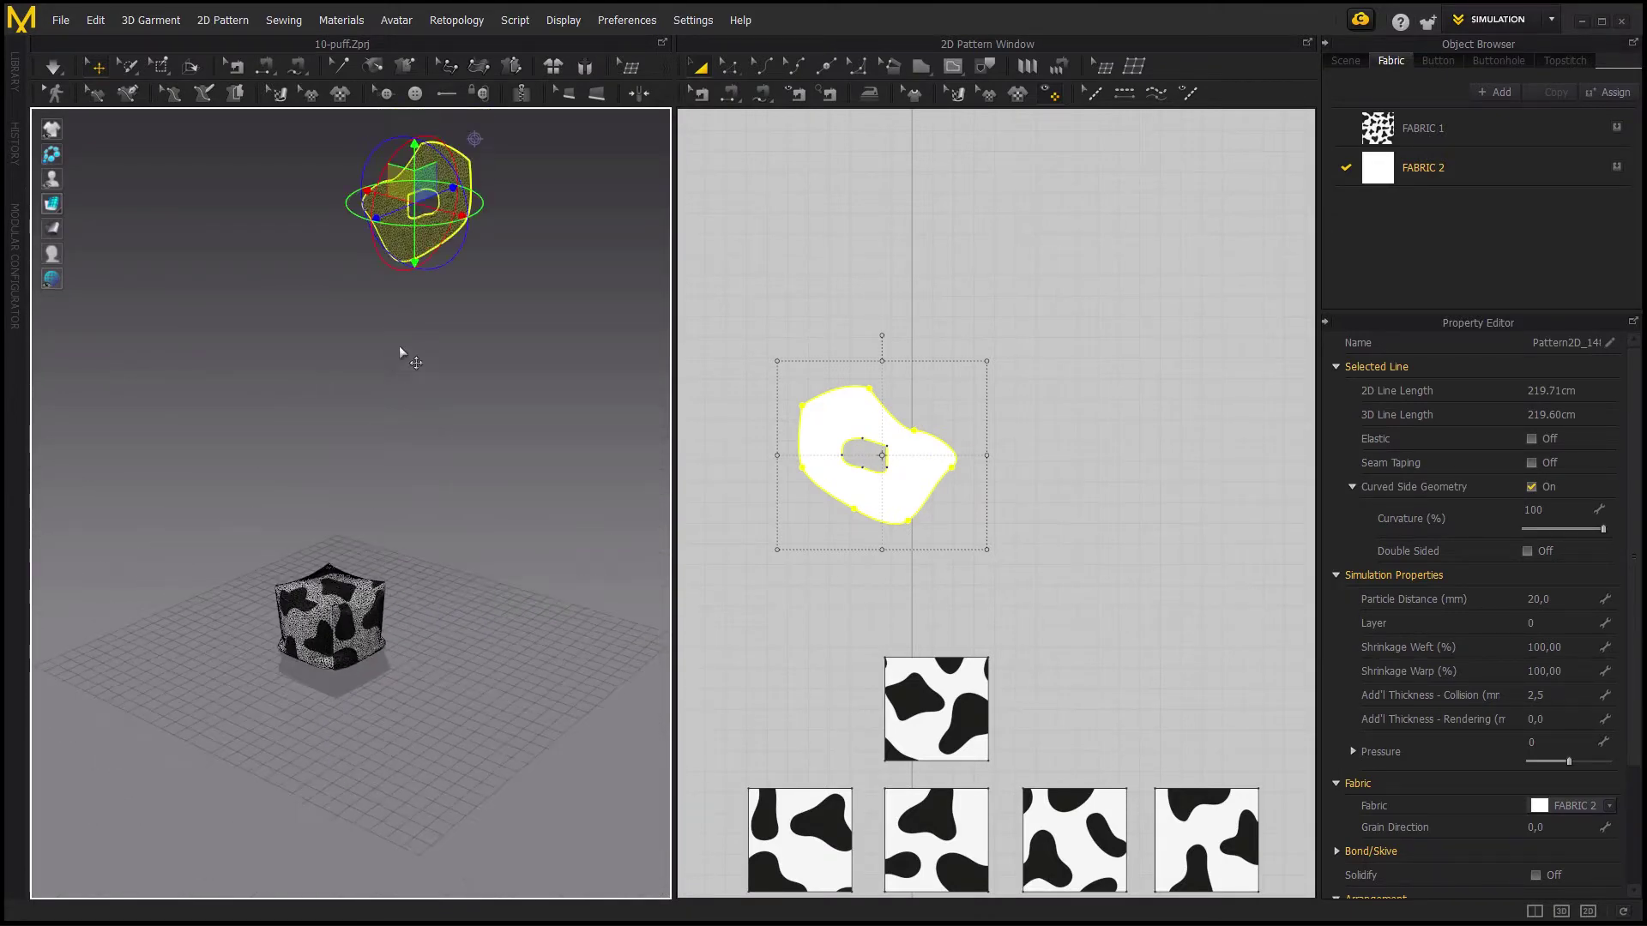
left_click_drag(427, 163, 430, 542)
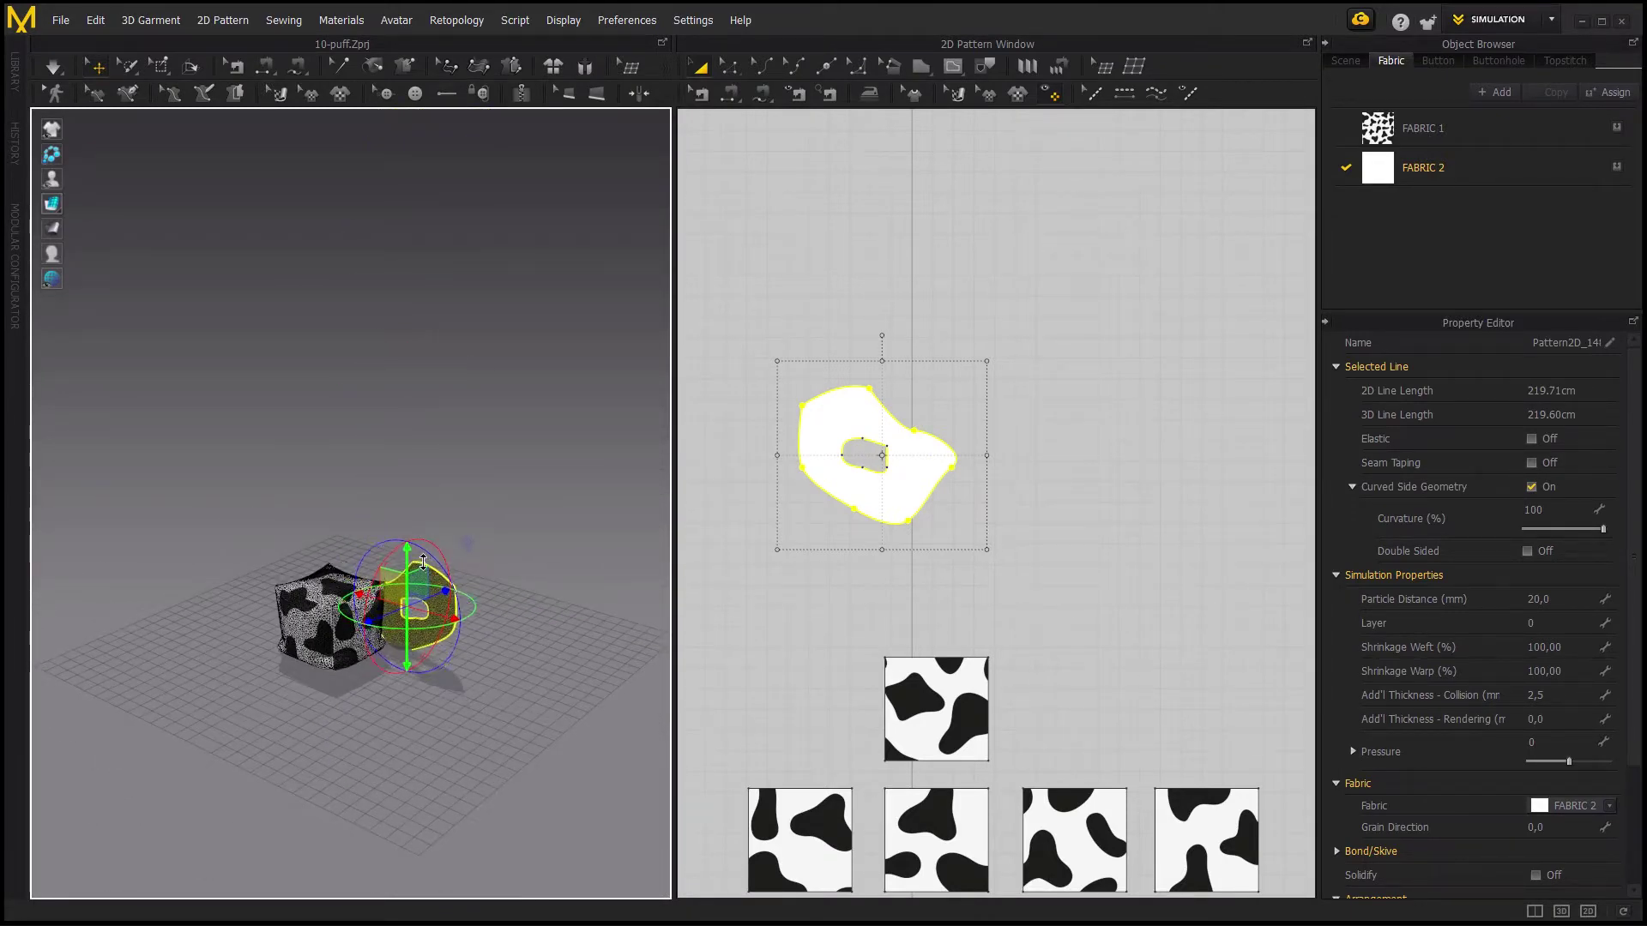
right_click_drag(431, 542, 250, 617)
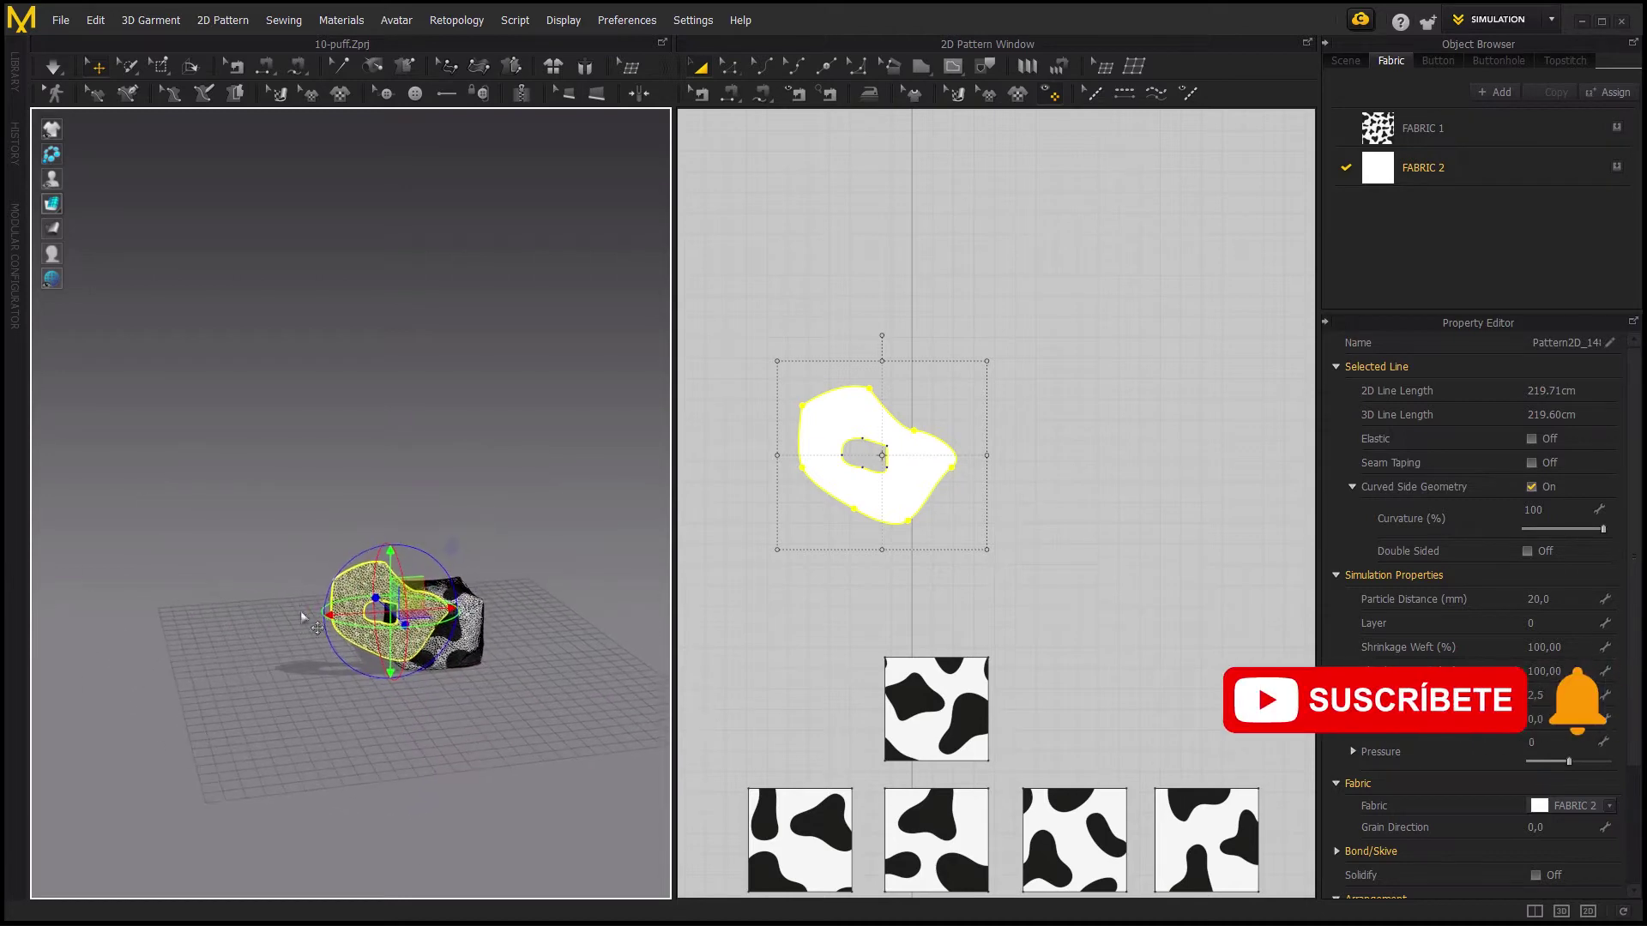
scroll(379, 613, "up", 3)
mouse_move(380, 611)
right_mouse_down()
mouse_move(553, 649)
mouse_move(431, 644)
right_mouse_up()
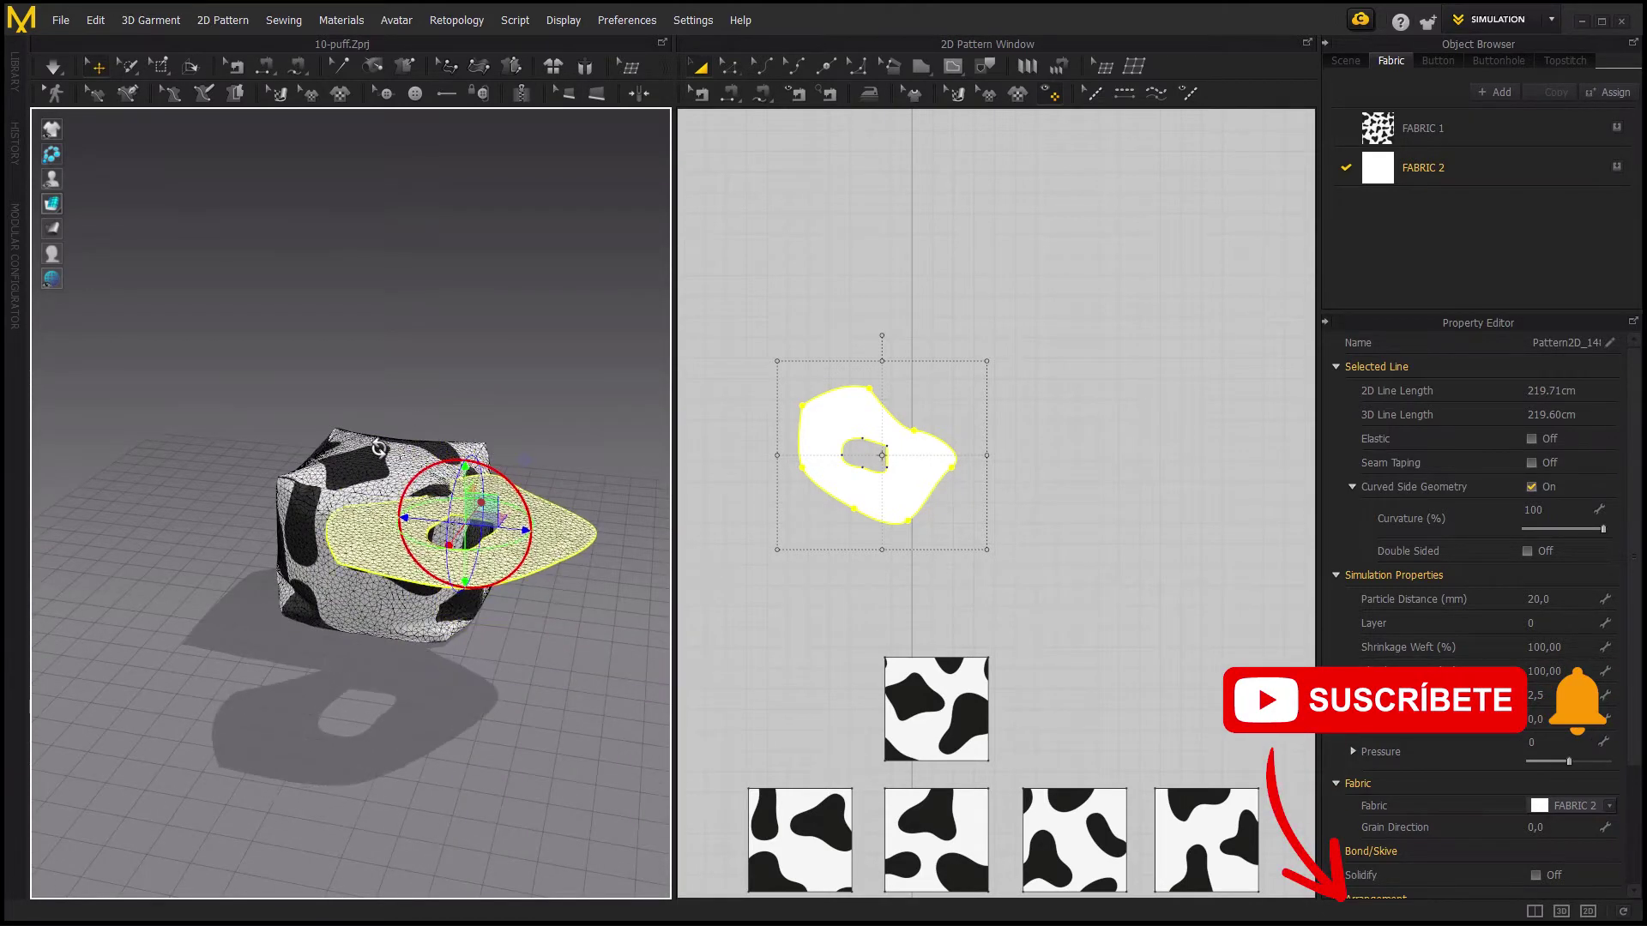
left_click_drag(486, 503, 399, 613)
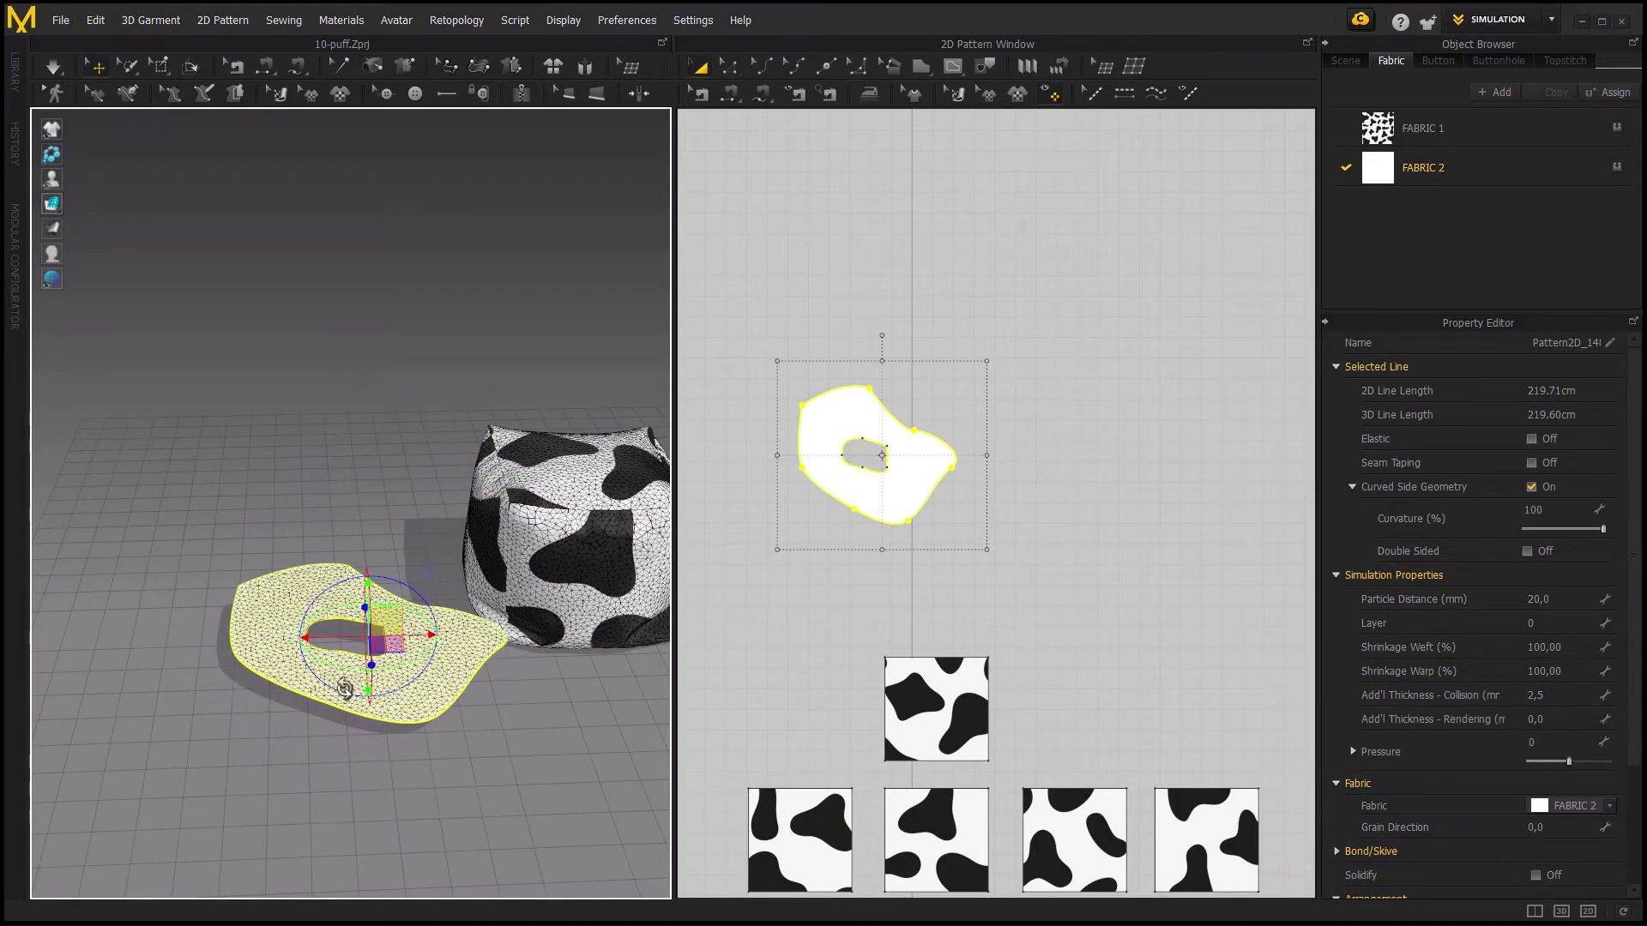
mouse_move(399, 613)
right_mouse_down()
mouse_move(370, 563)
mouse_move(386, 686)
right_mouse_up()
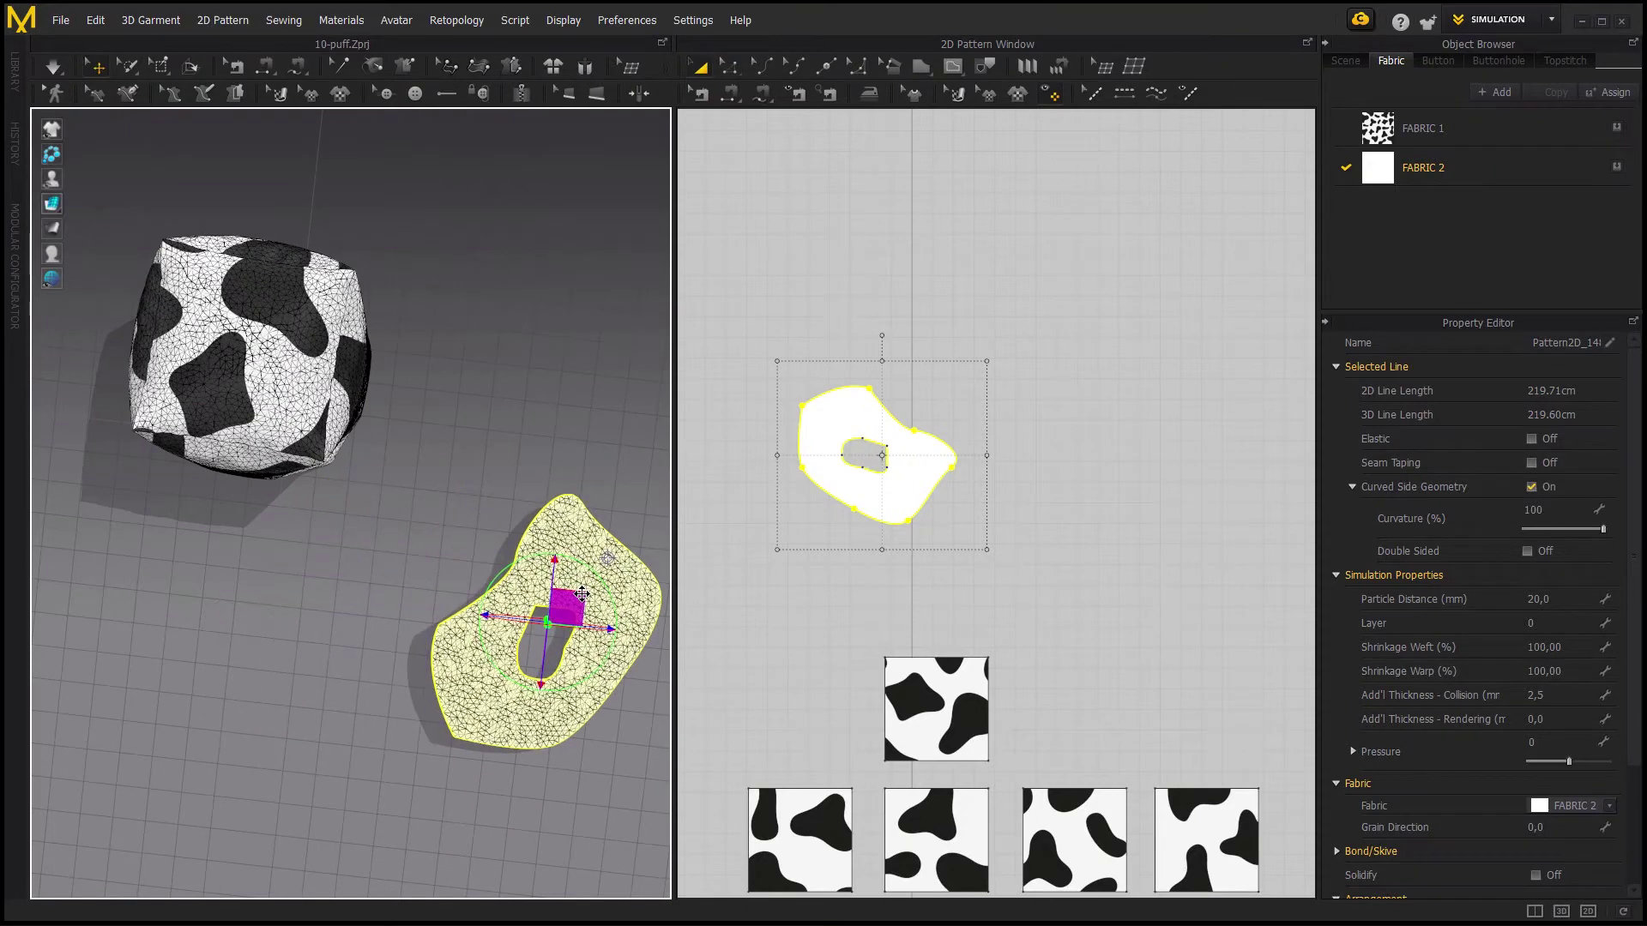
right_click_drag(1063, 356, 1010, 334)
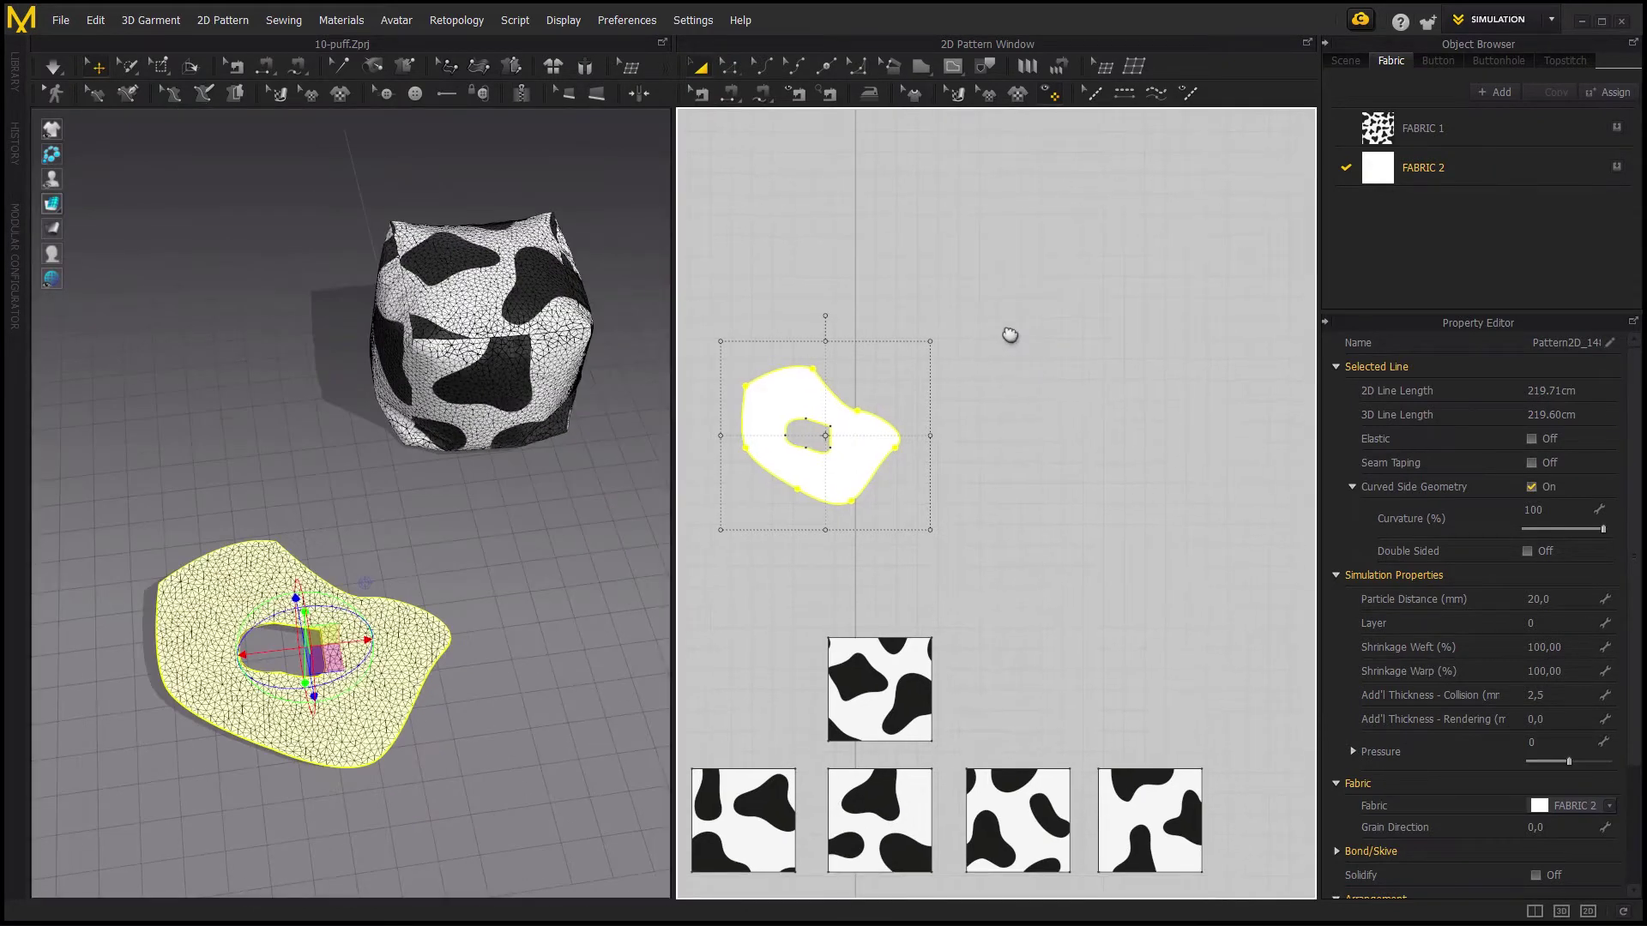
- Paste a copy of the holed piece beside the original, then select the left piece's mesh type
key("ctrl+v")
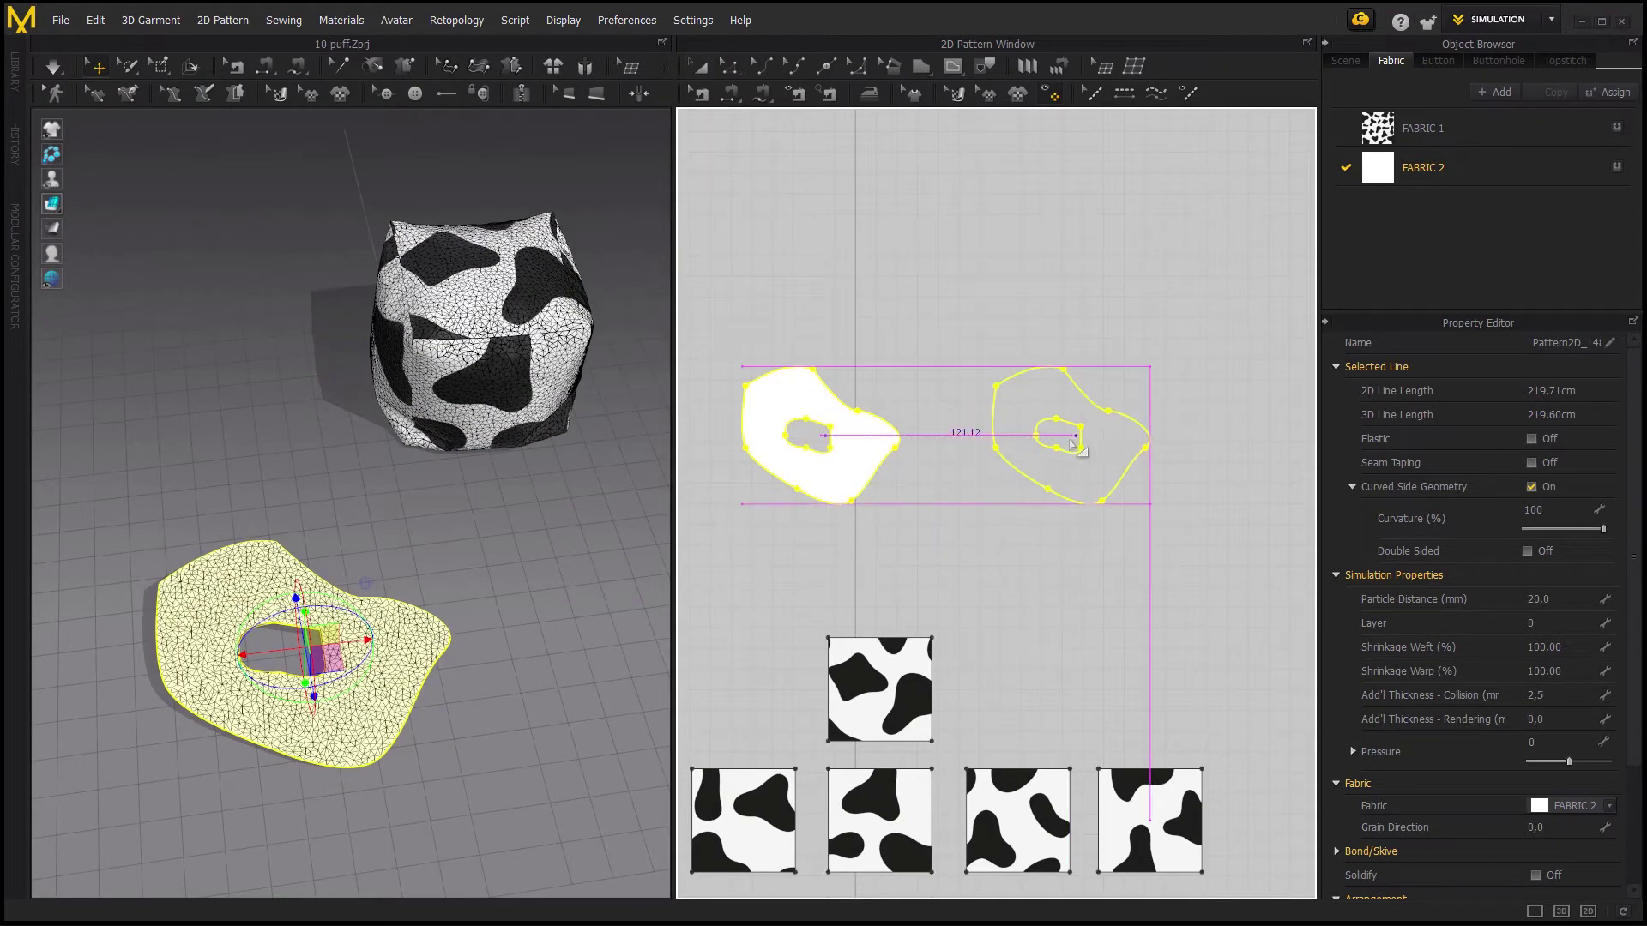
left_click(1029, 444)
middle_click_drag(482, 471, 451, 437)
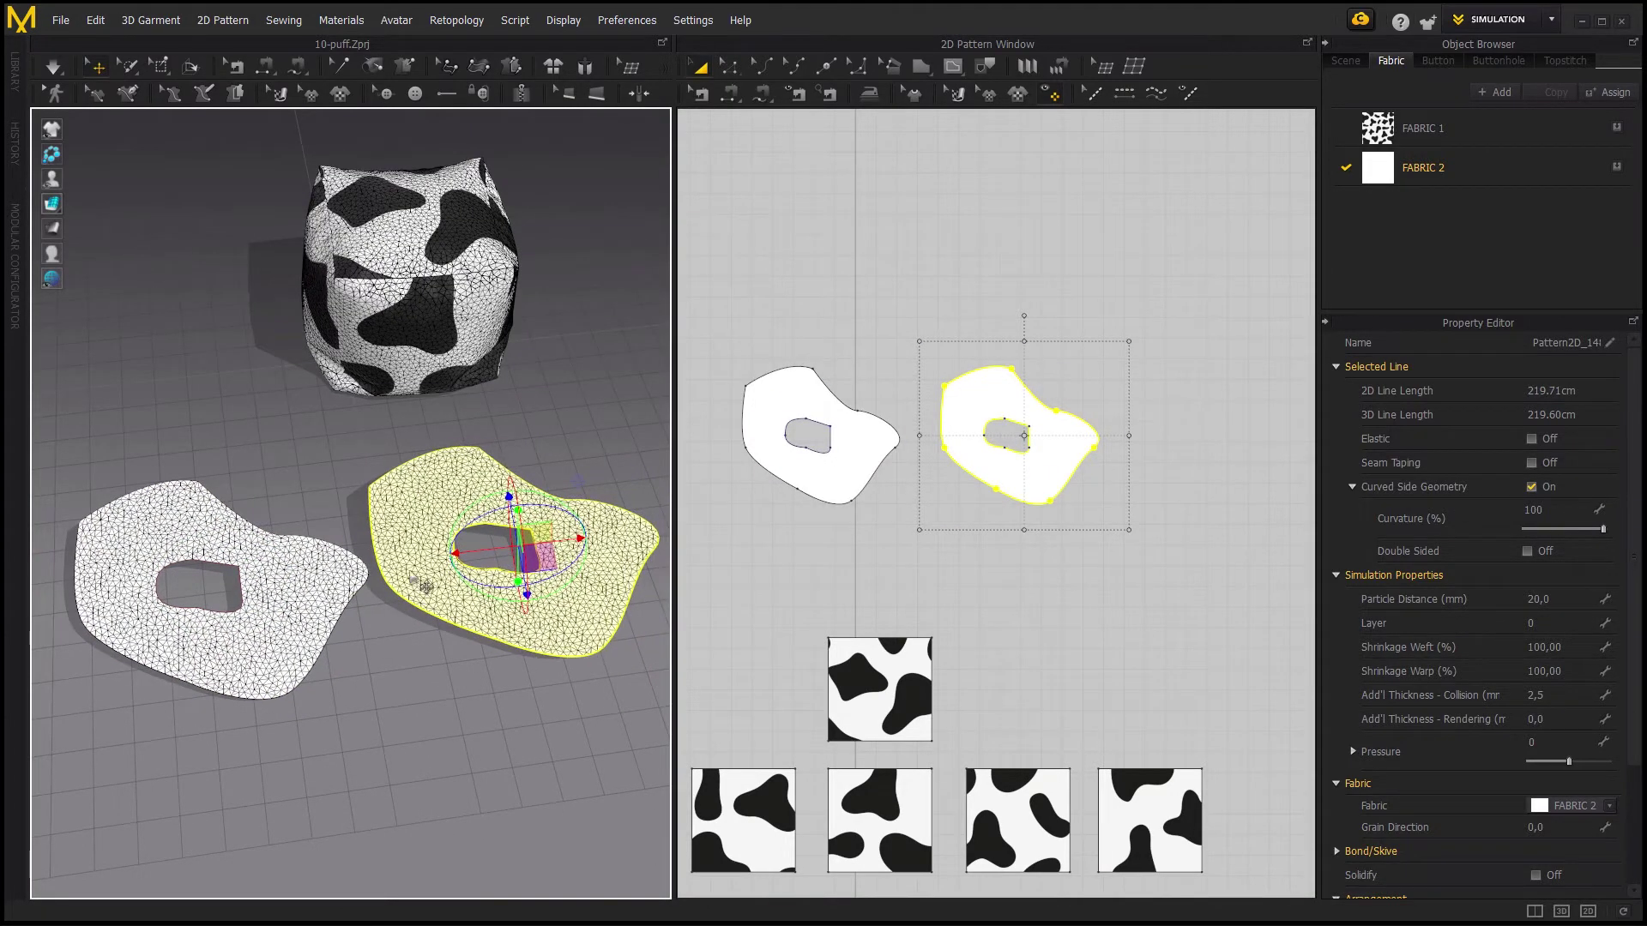
mouse_move(429, 583)
right_mouse_down()
mouse_move(373, 587)
mouse_move(420, 561)
right_mouse_up()
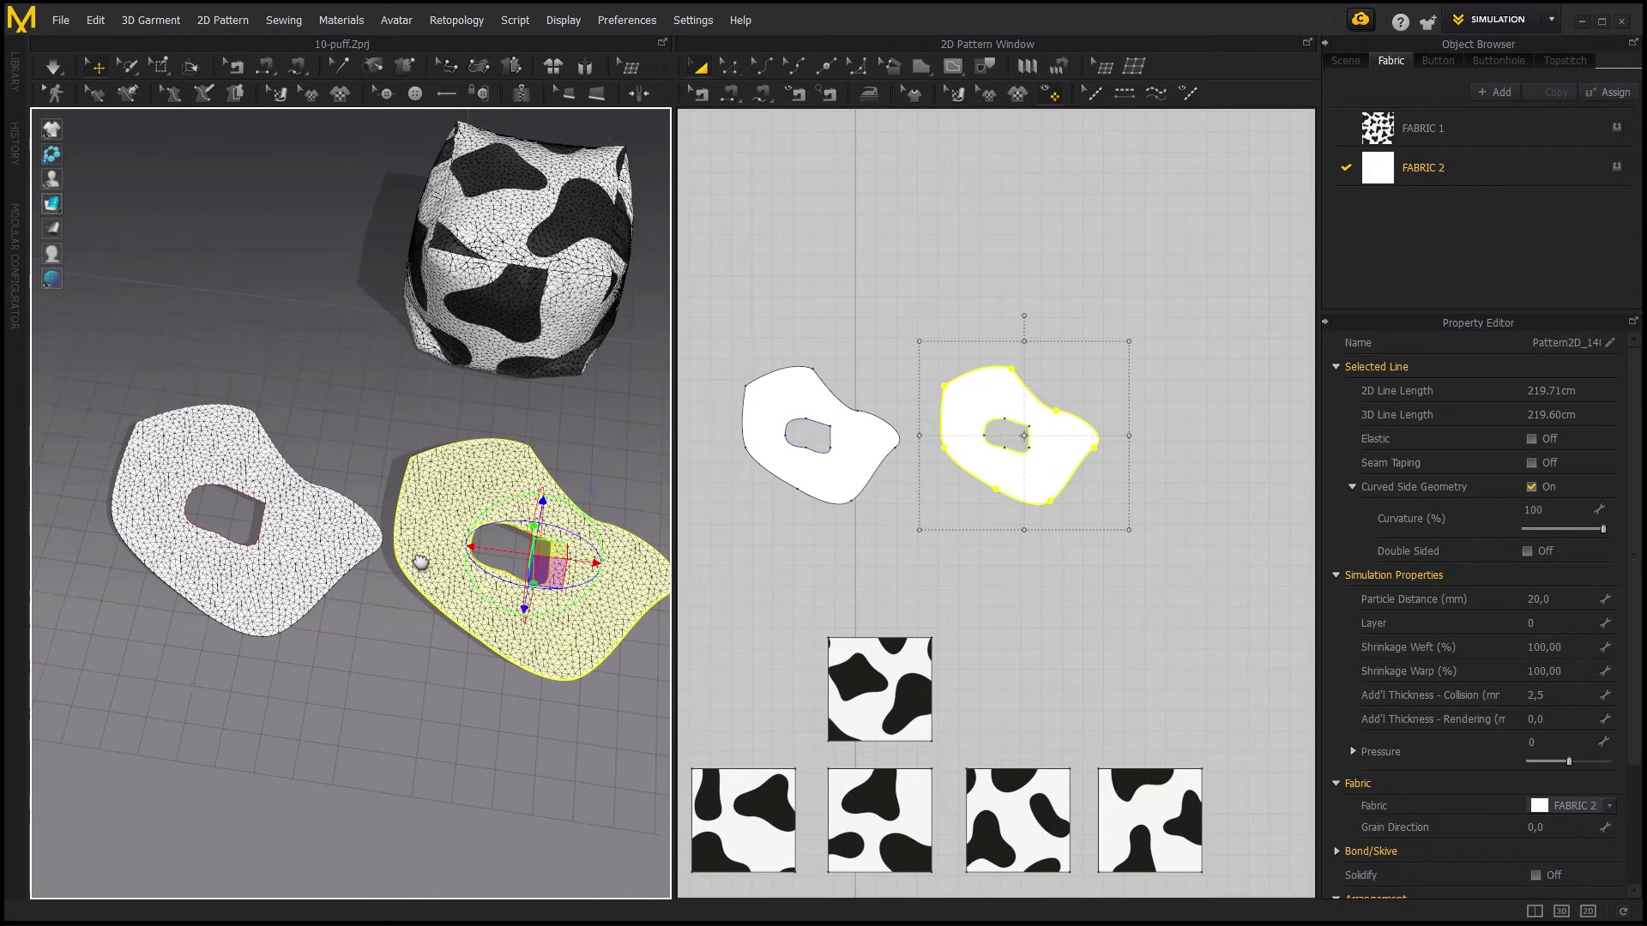
left_click(858, 462)
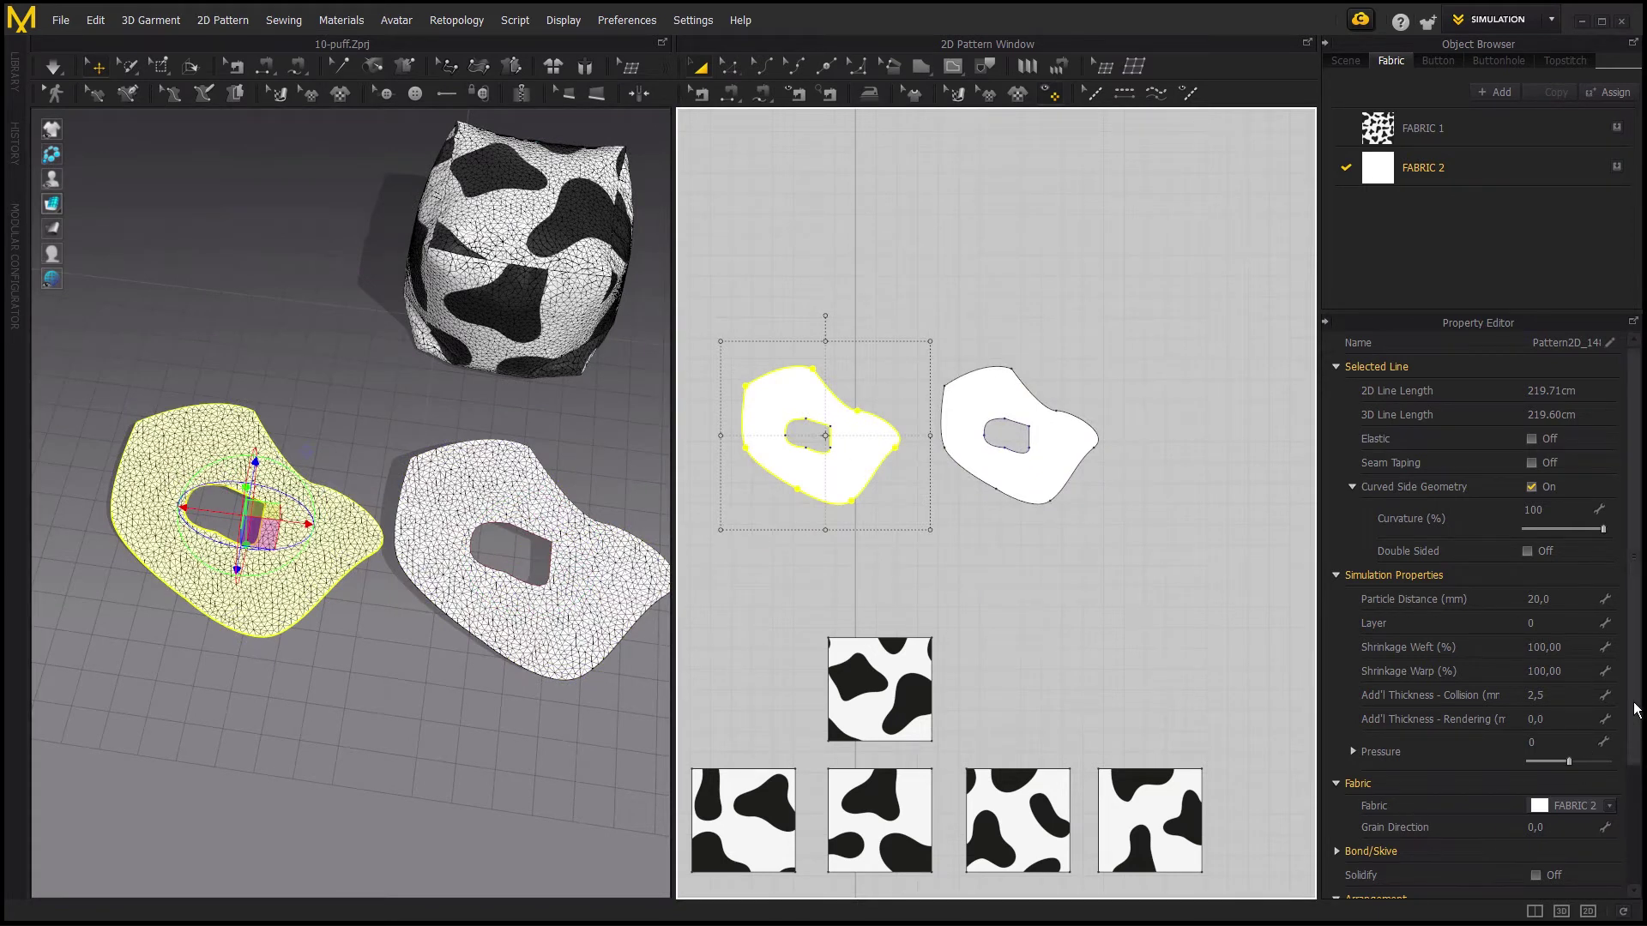
scroll(1472, 848, "down", 3)
left_click(1609, 814)
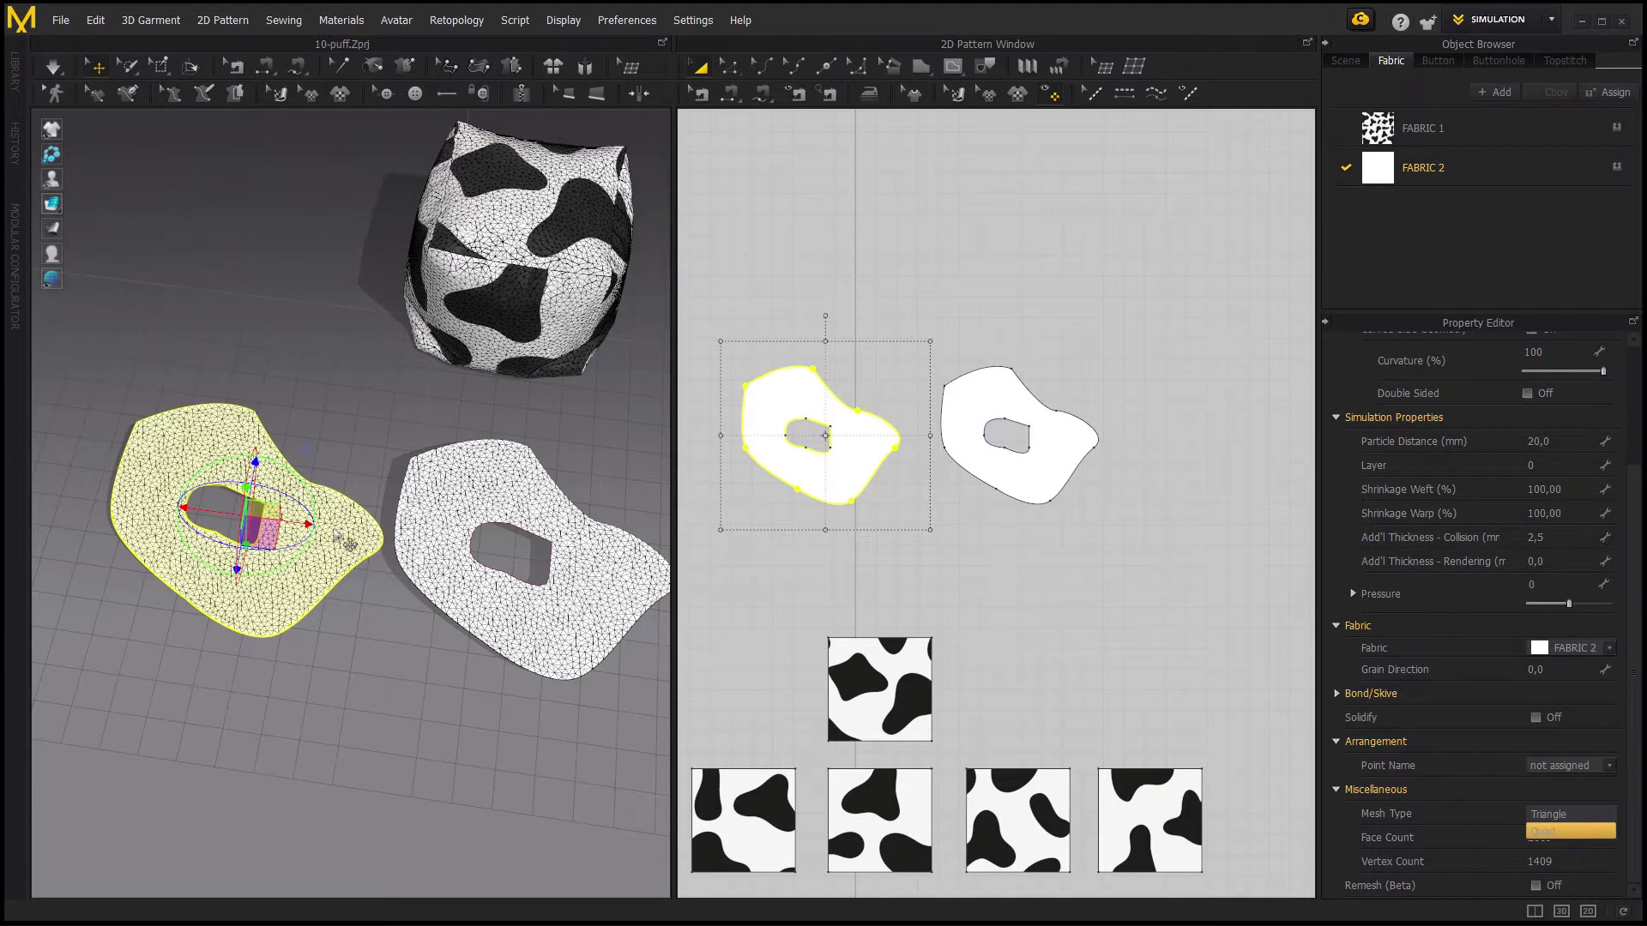
- Convert the left piece to quads and enable Remesh (Beta) on the right piece (1842 faces)
right_click(332, 528)
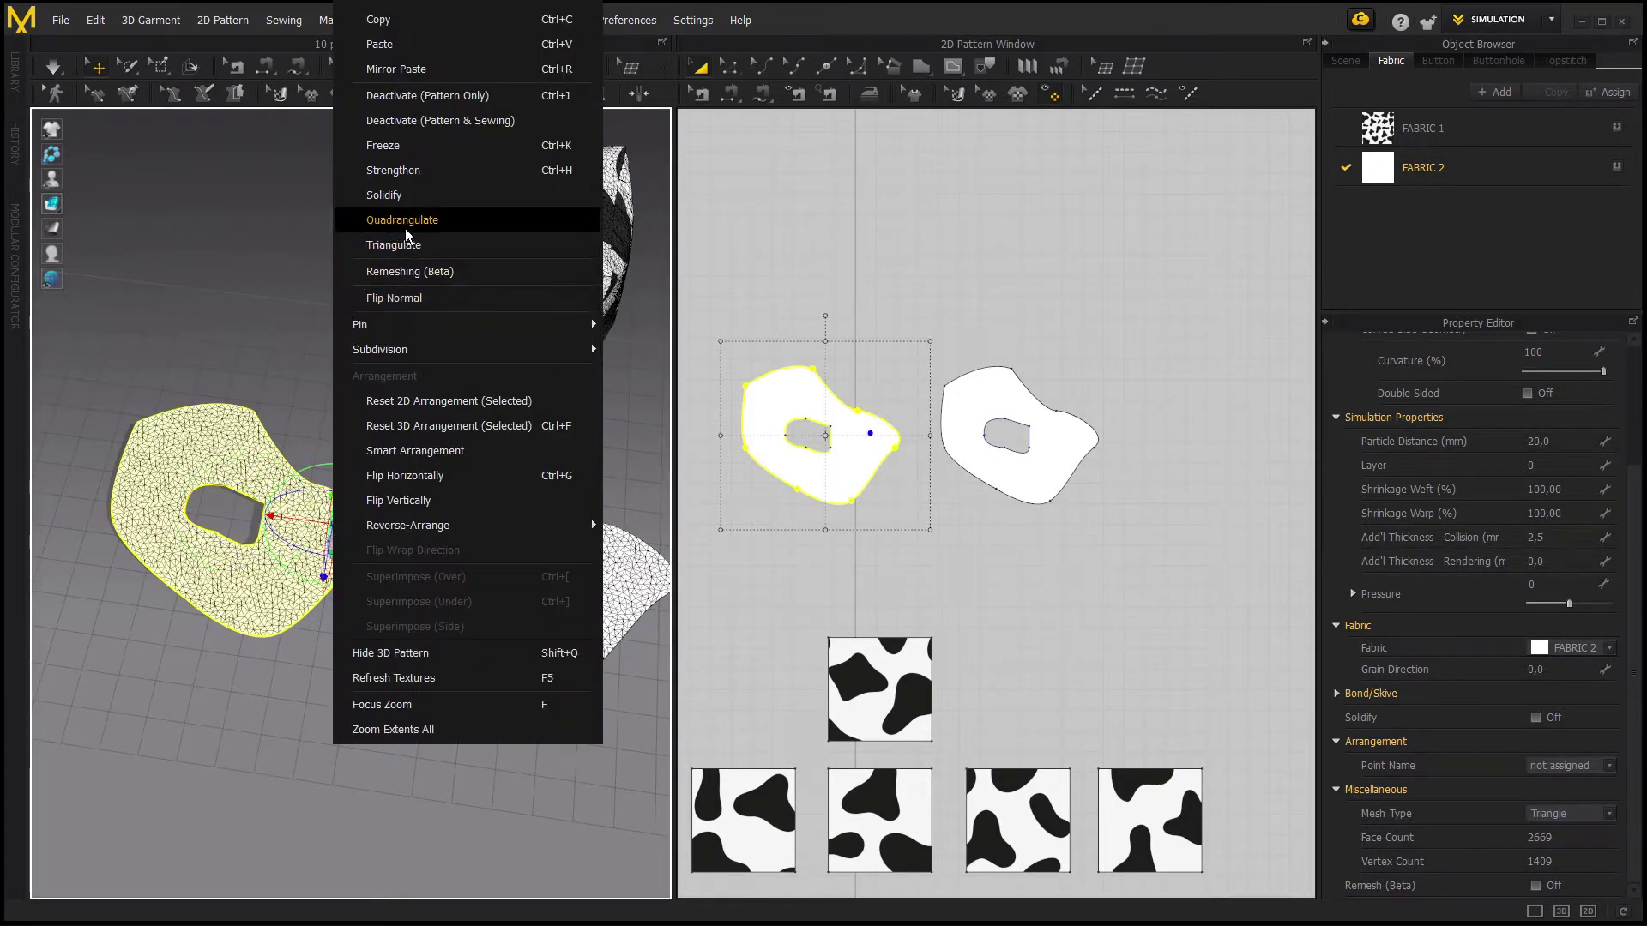
left_click(457, 228)
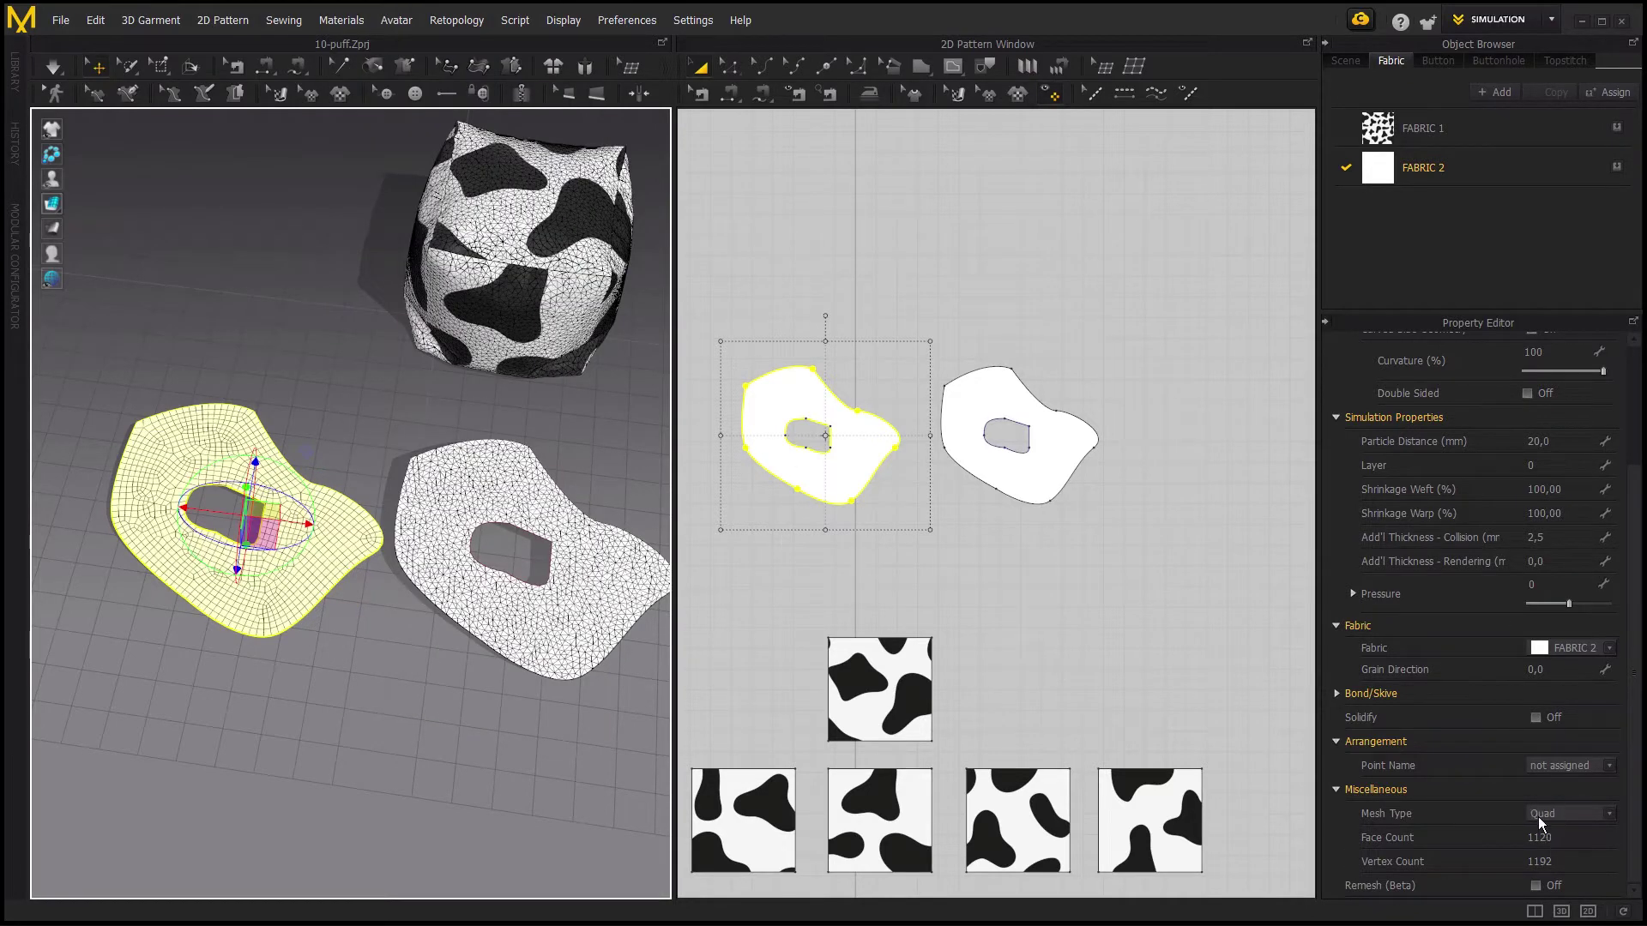
left_click(1016, 470)
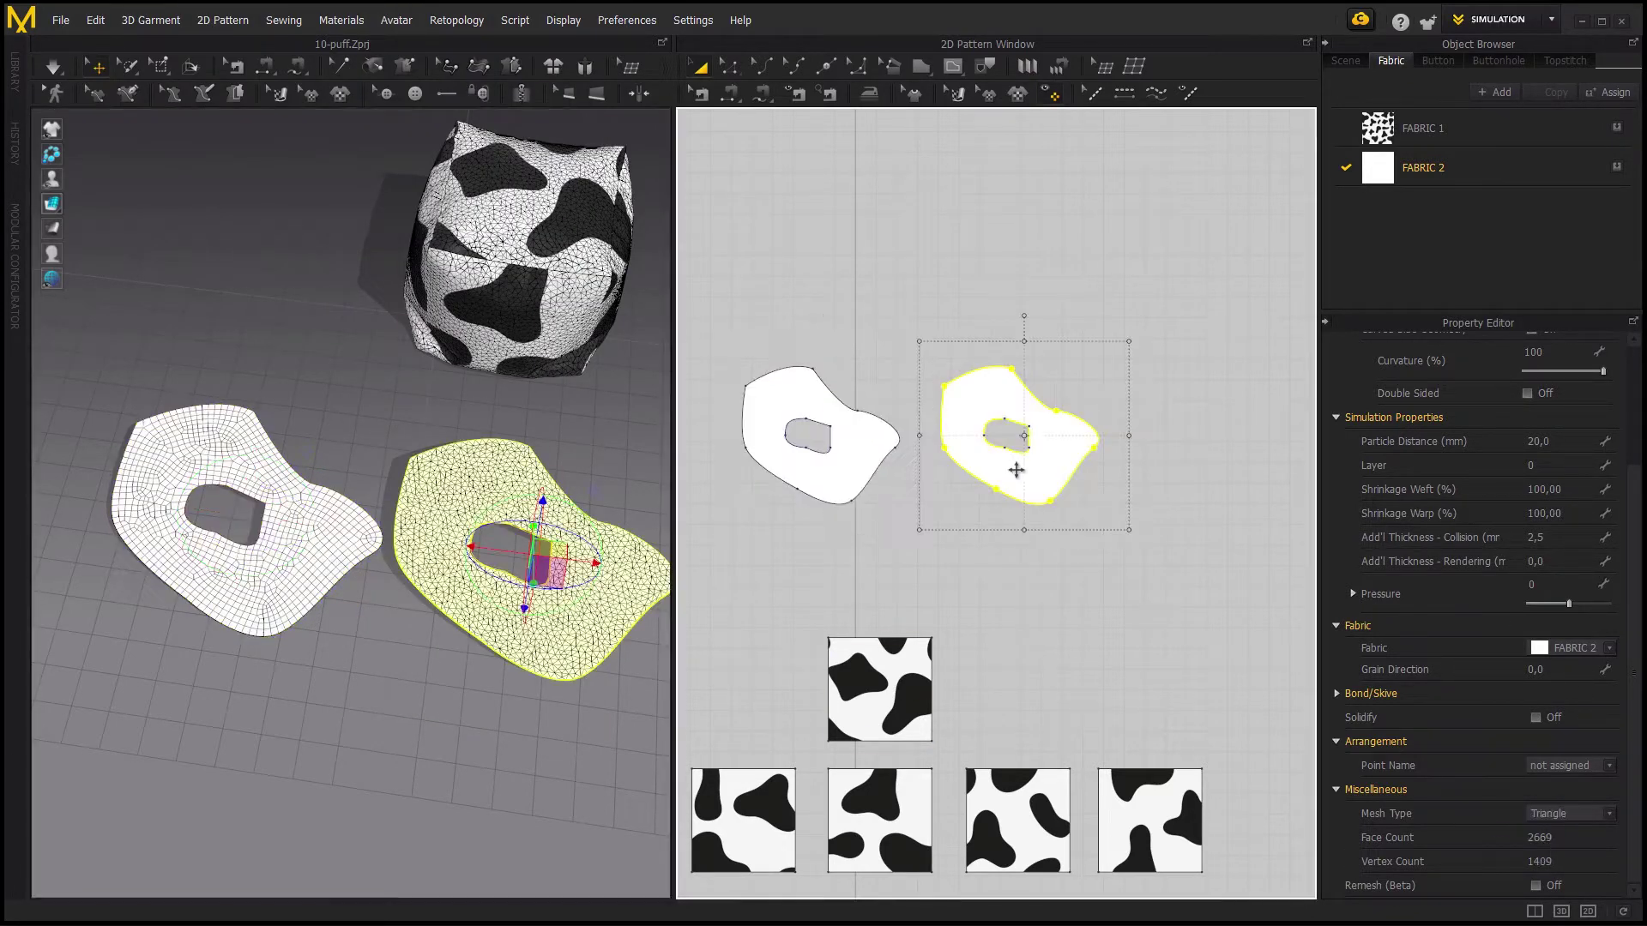
left_click(1535, 886)
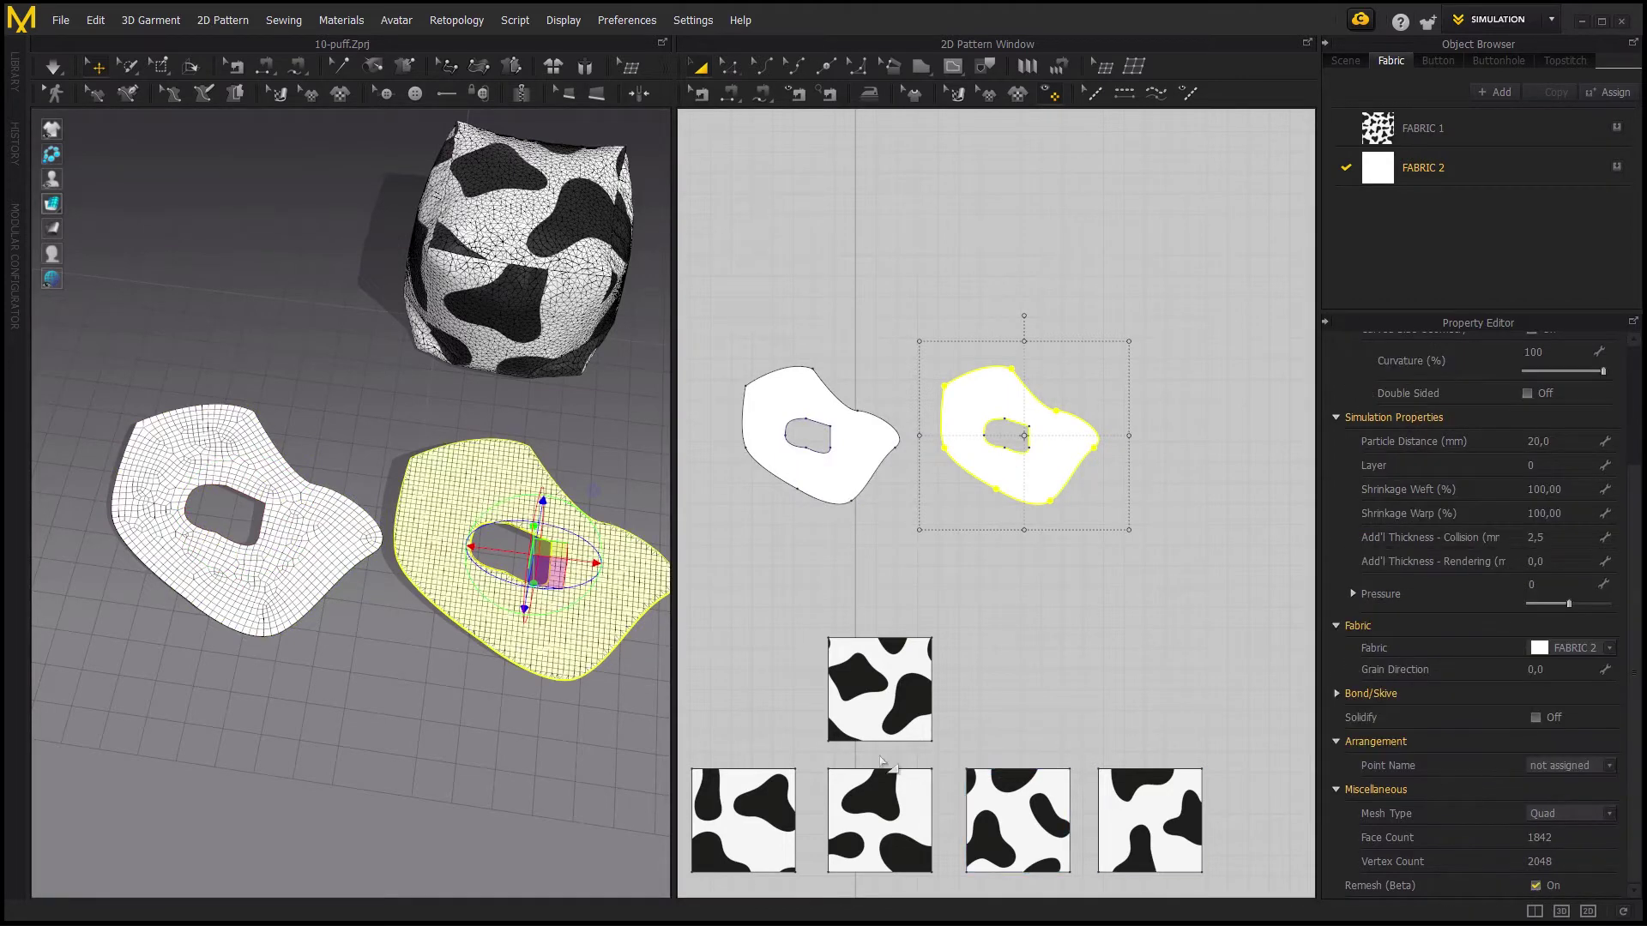
- Enlarge the 3D view to full size and inspect the left piece's quad mesh
left_click(1559, 913)
right_click_drag(786, 659, 806, 663)
scroll(735, 522, "up", 2)
scroll(735, 532, "up", 3)
scroll(739, 549, "up", 3)
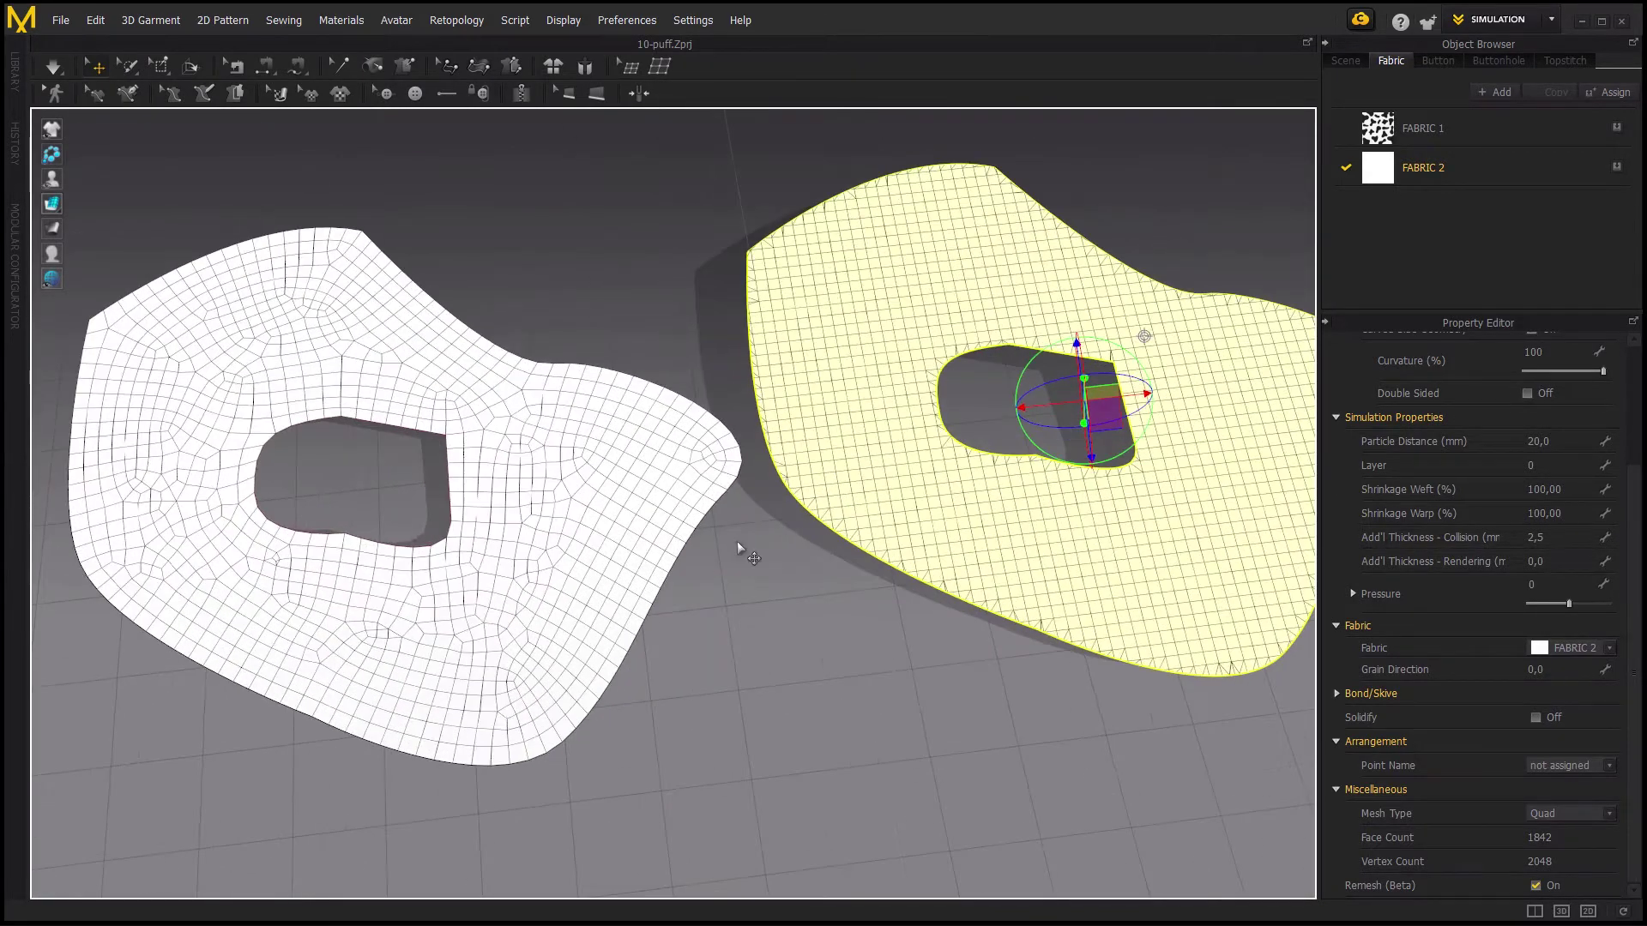
middle_click_drag(743, 551, 725, 576)
left_click(618, 533)
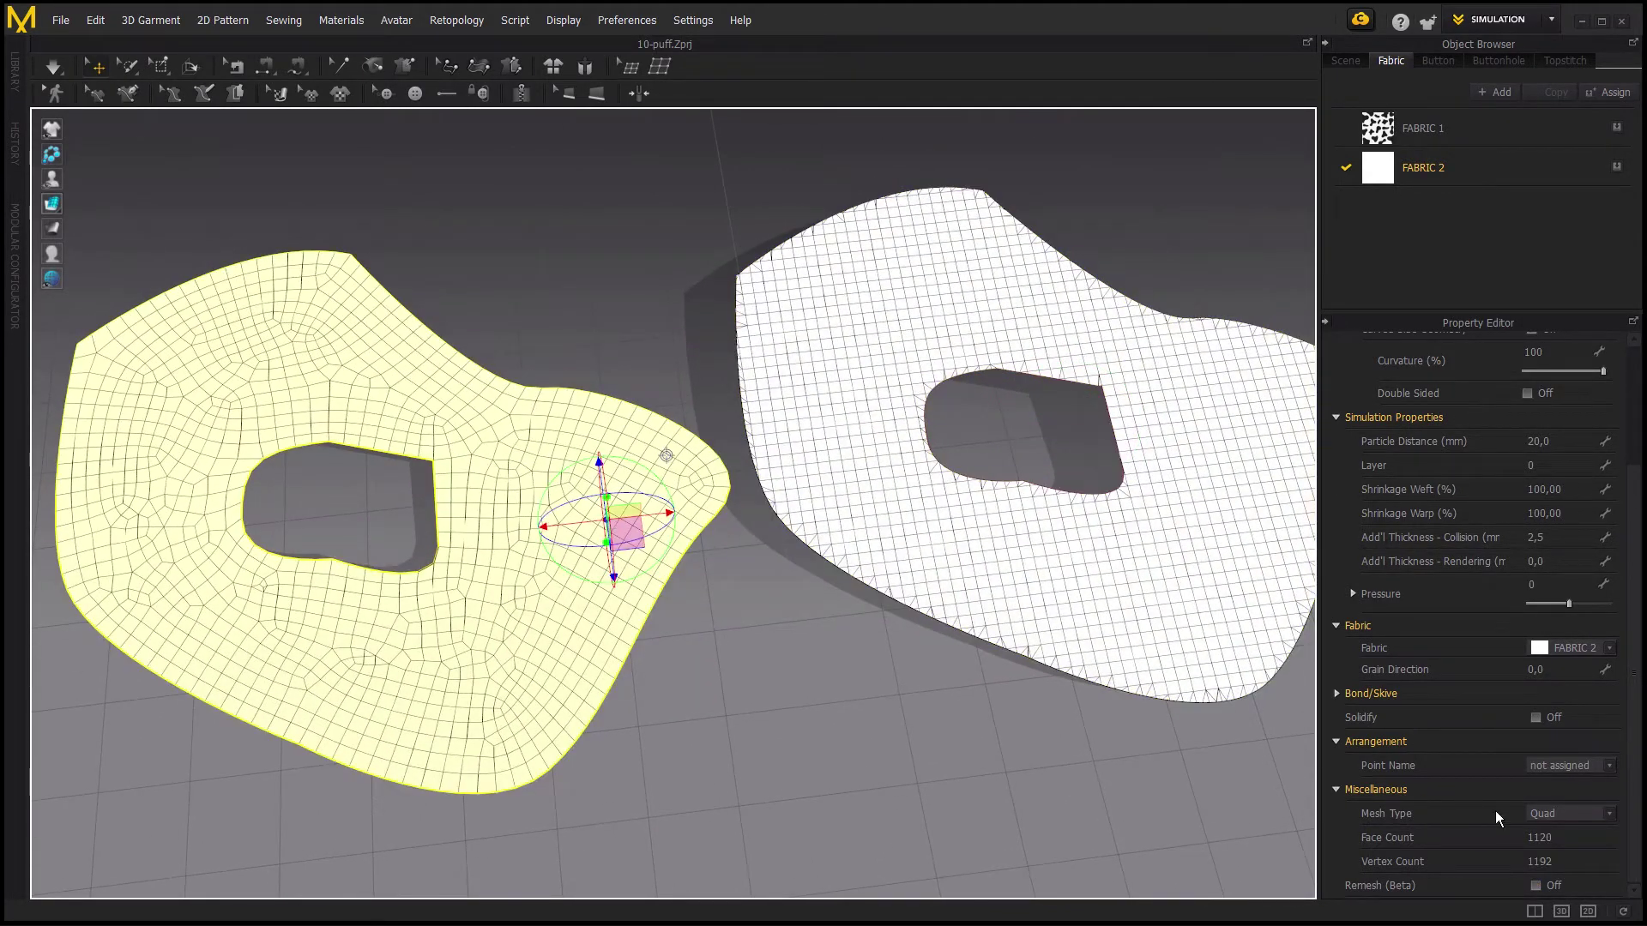
left_click(709, 636)
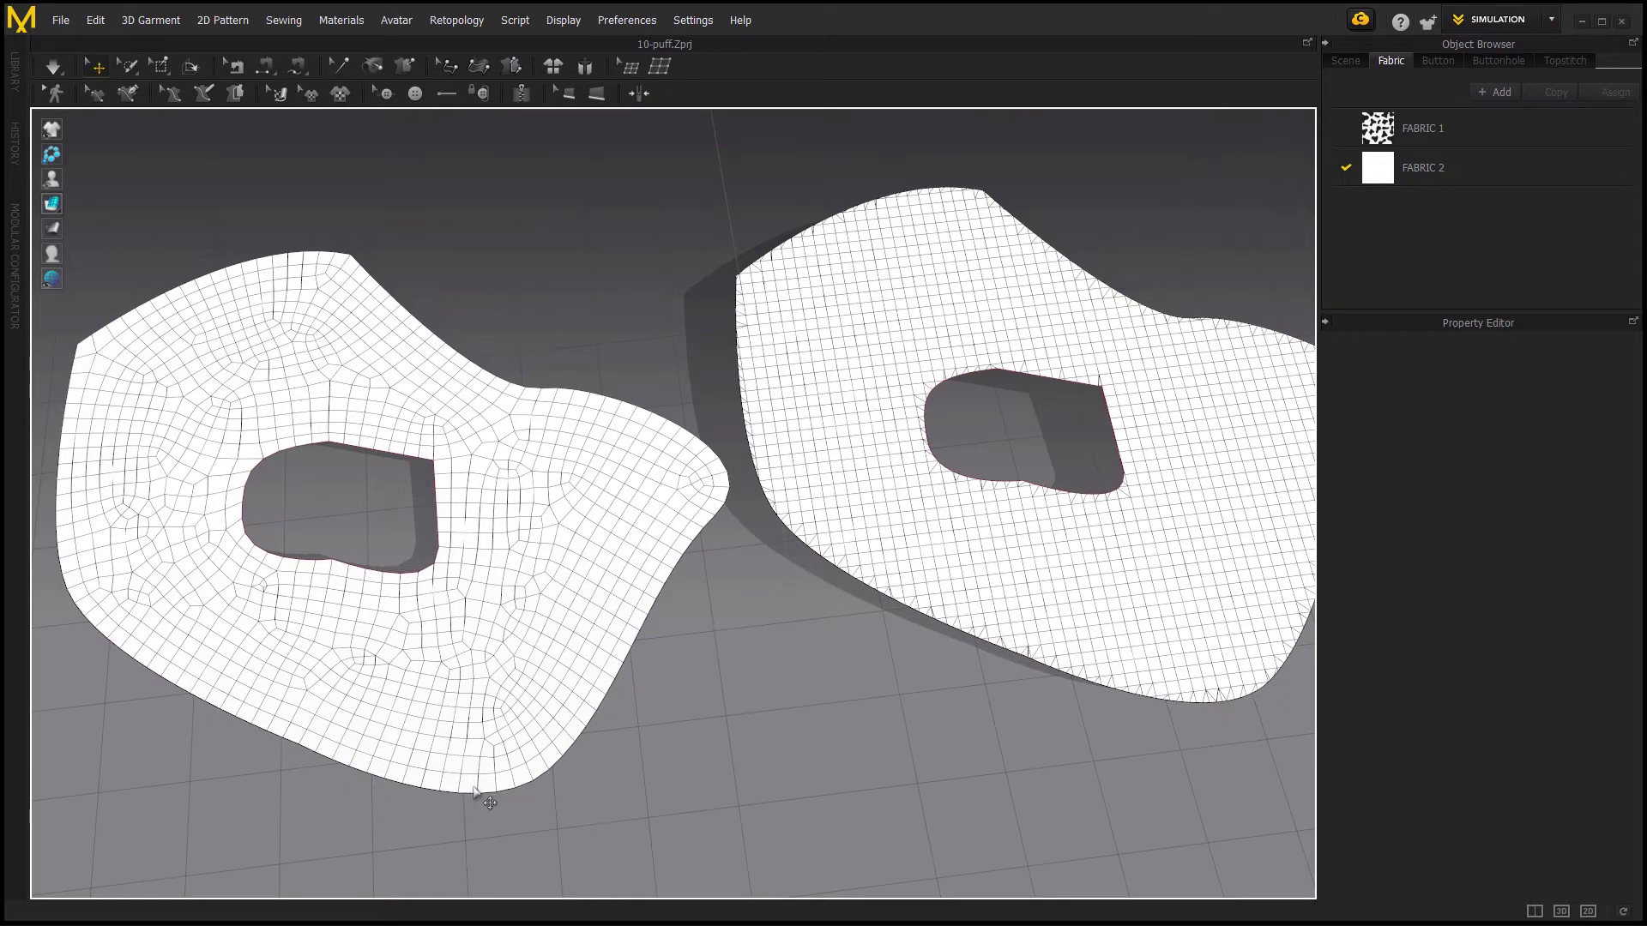
- Zoom in and select the right holed piece to view its even quad grid
scroll(603, 731, "up", 2)
scroll(577, 698, "up", 5)
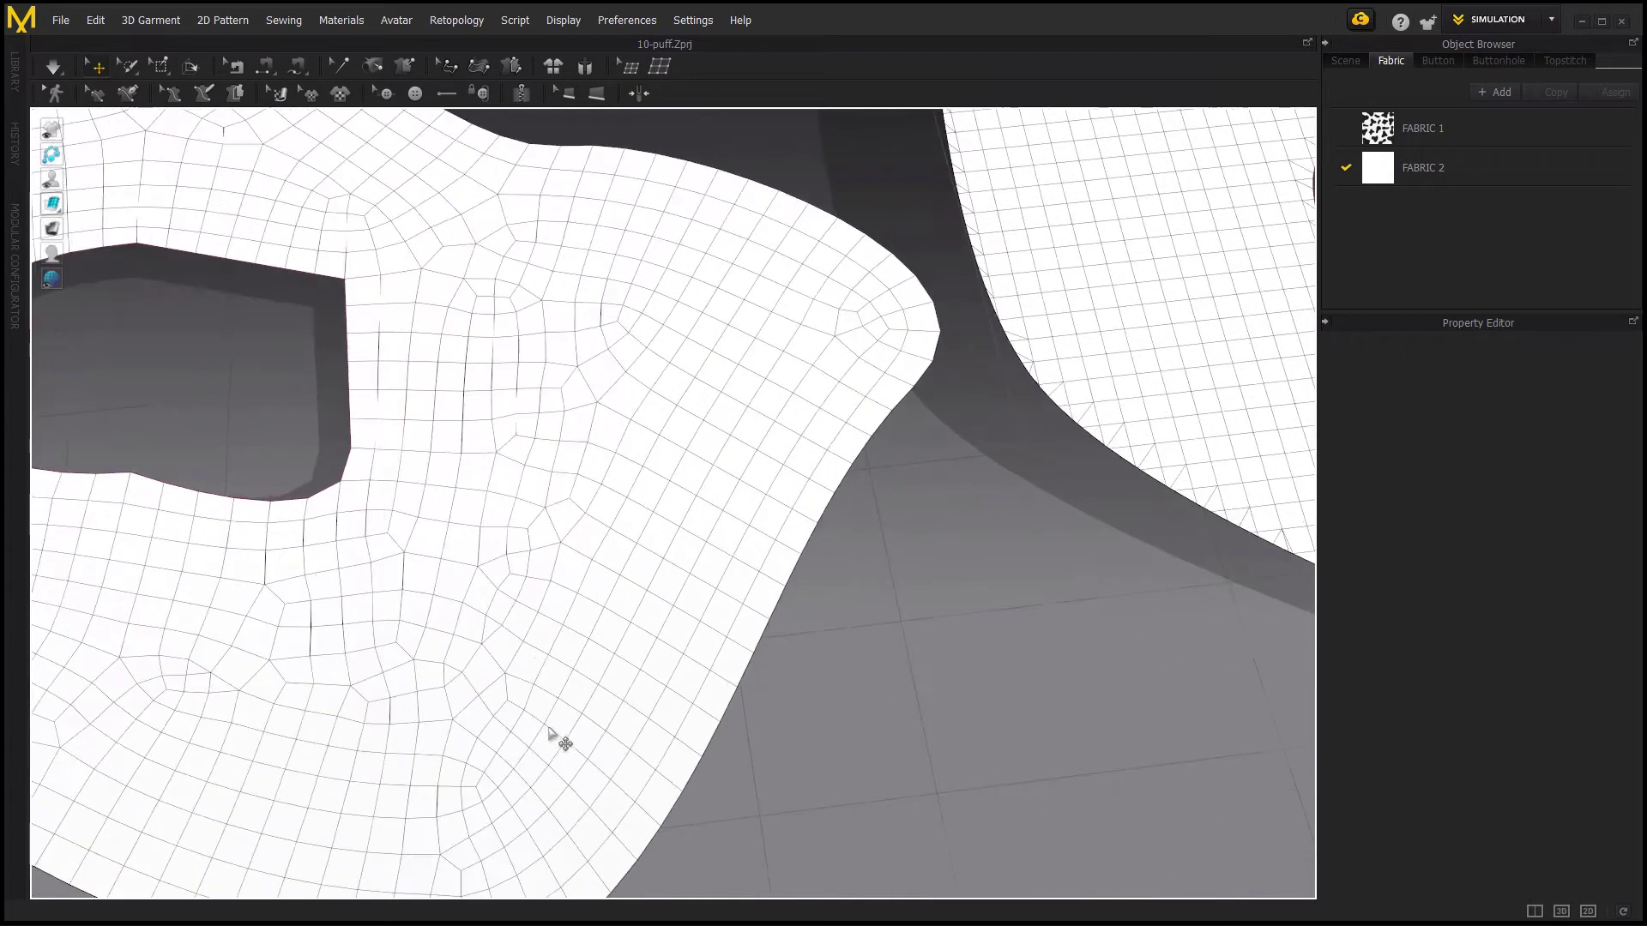
scroll(559, 742, "up", 3)
scroll(605, 600, "down", 3)
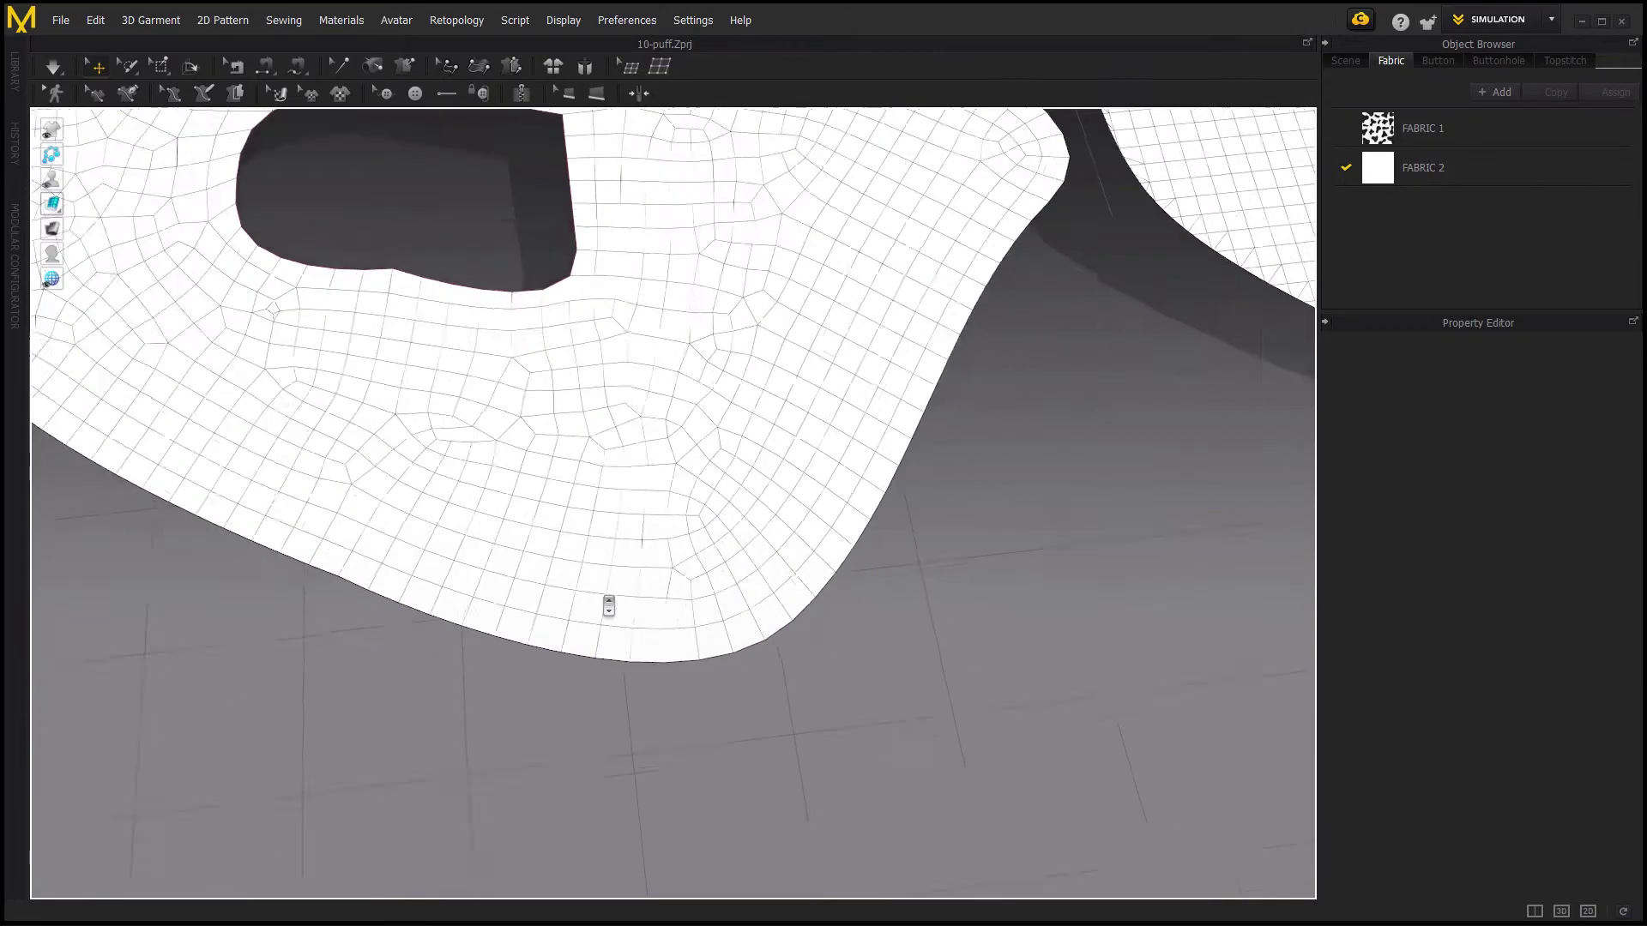
scroll(893, 463, "down", 2)
scroll(669, 577, "up", 3)
scroll(749, 520, "up", 2)
left_click(750, 523)
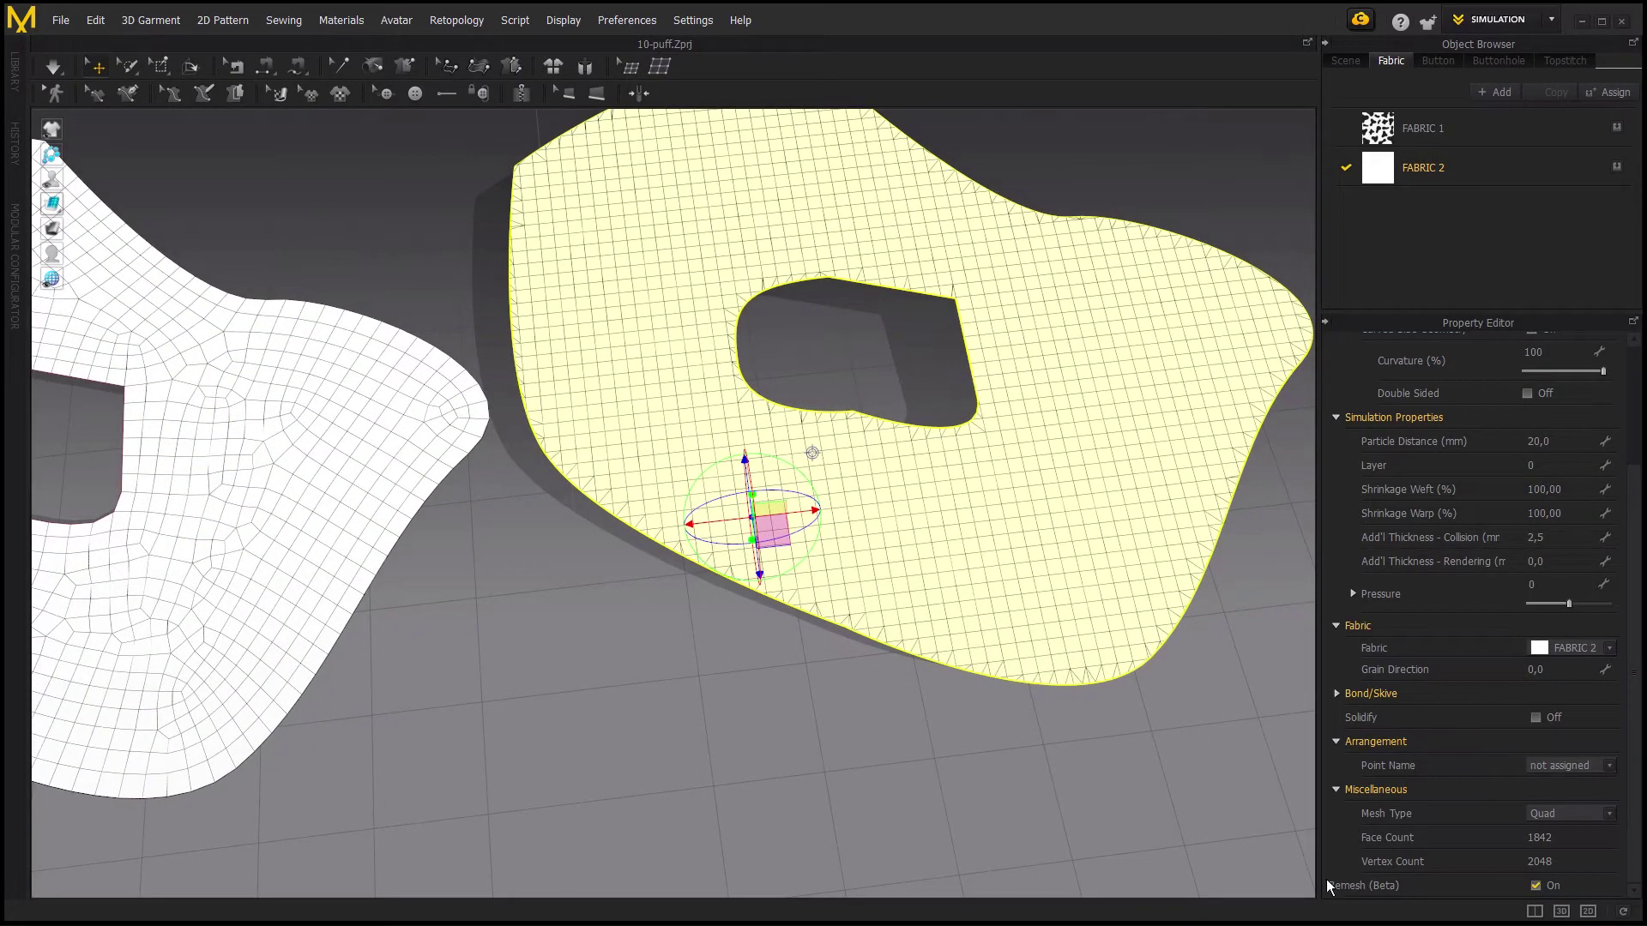
- Reframe the view and compare the face counts of the left and right pieces
middle_click_drag(1083, 734, 1010, 761)
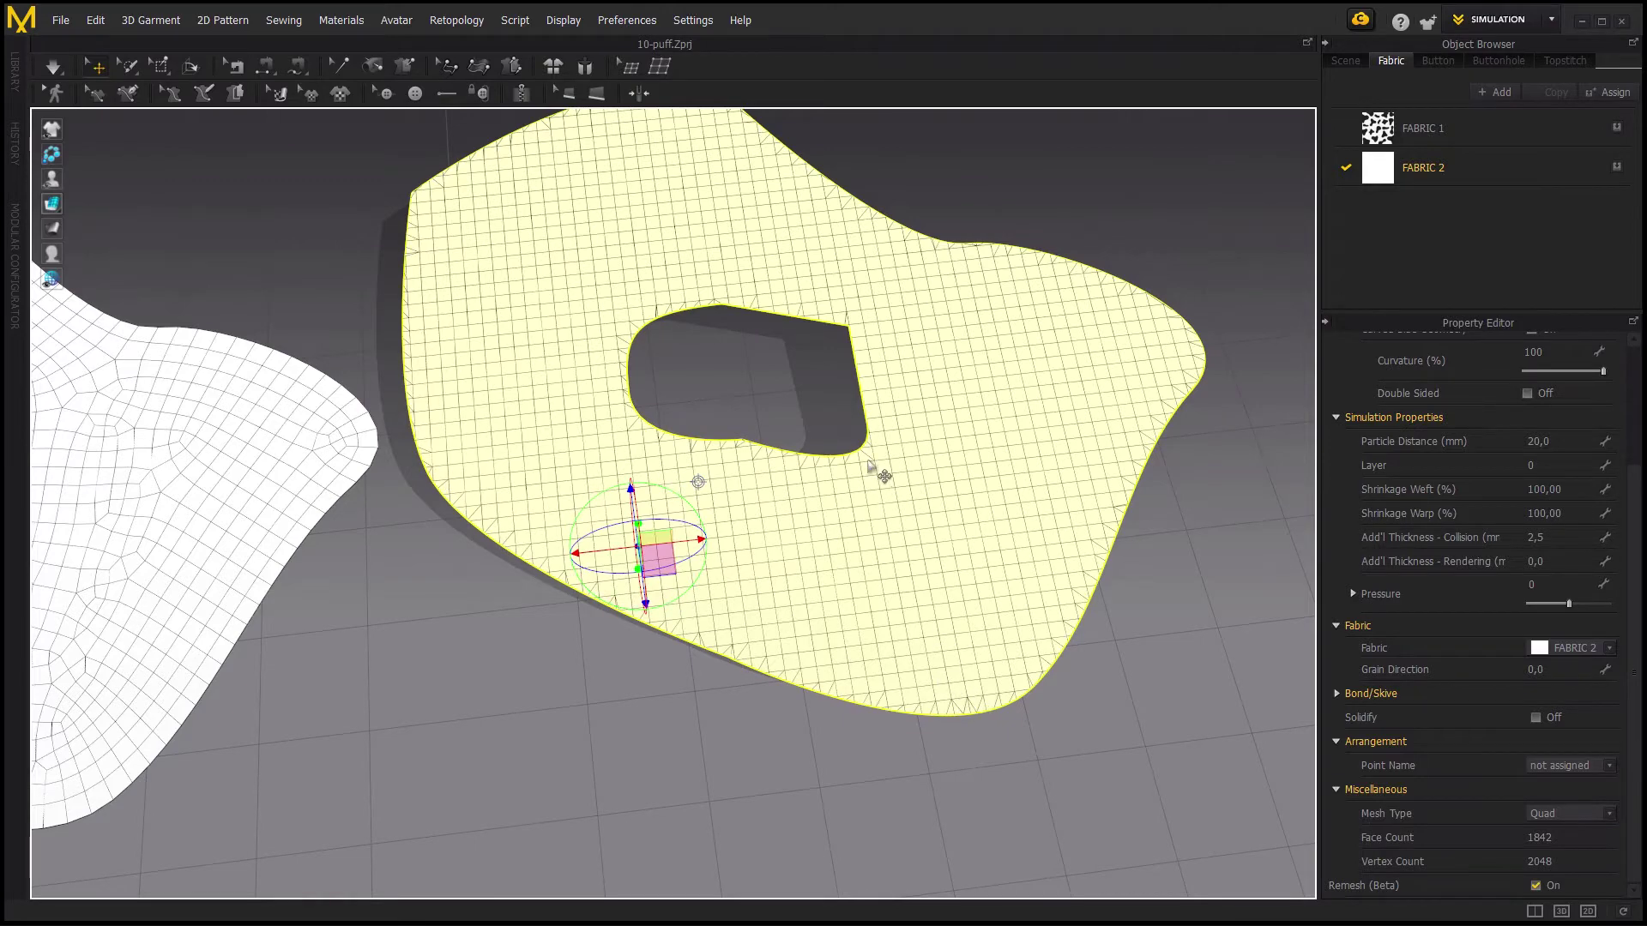
scroll(875, 514, "up", 3)
scroll(849, 570, "up", 3)
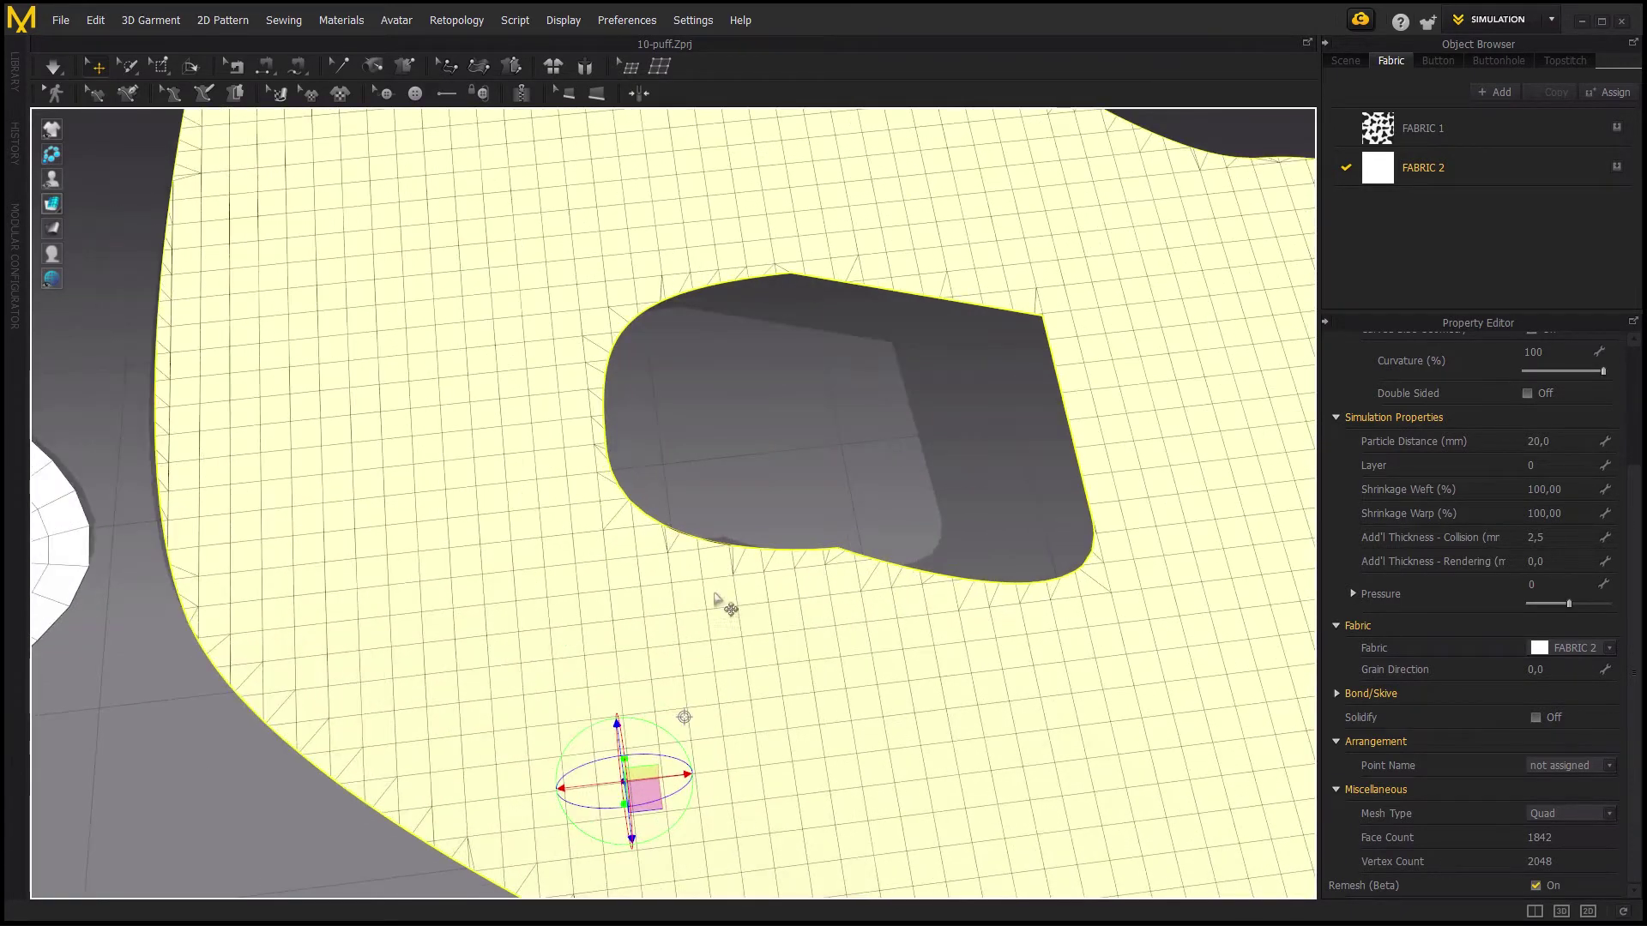
scroll(856, 520, "down", 3)
scroll(857, 523, "down", 2)
scroll(857, 523, "down", 3)
scroll(888, 539, "down", 2)
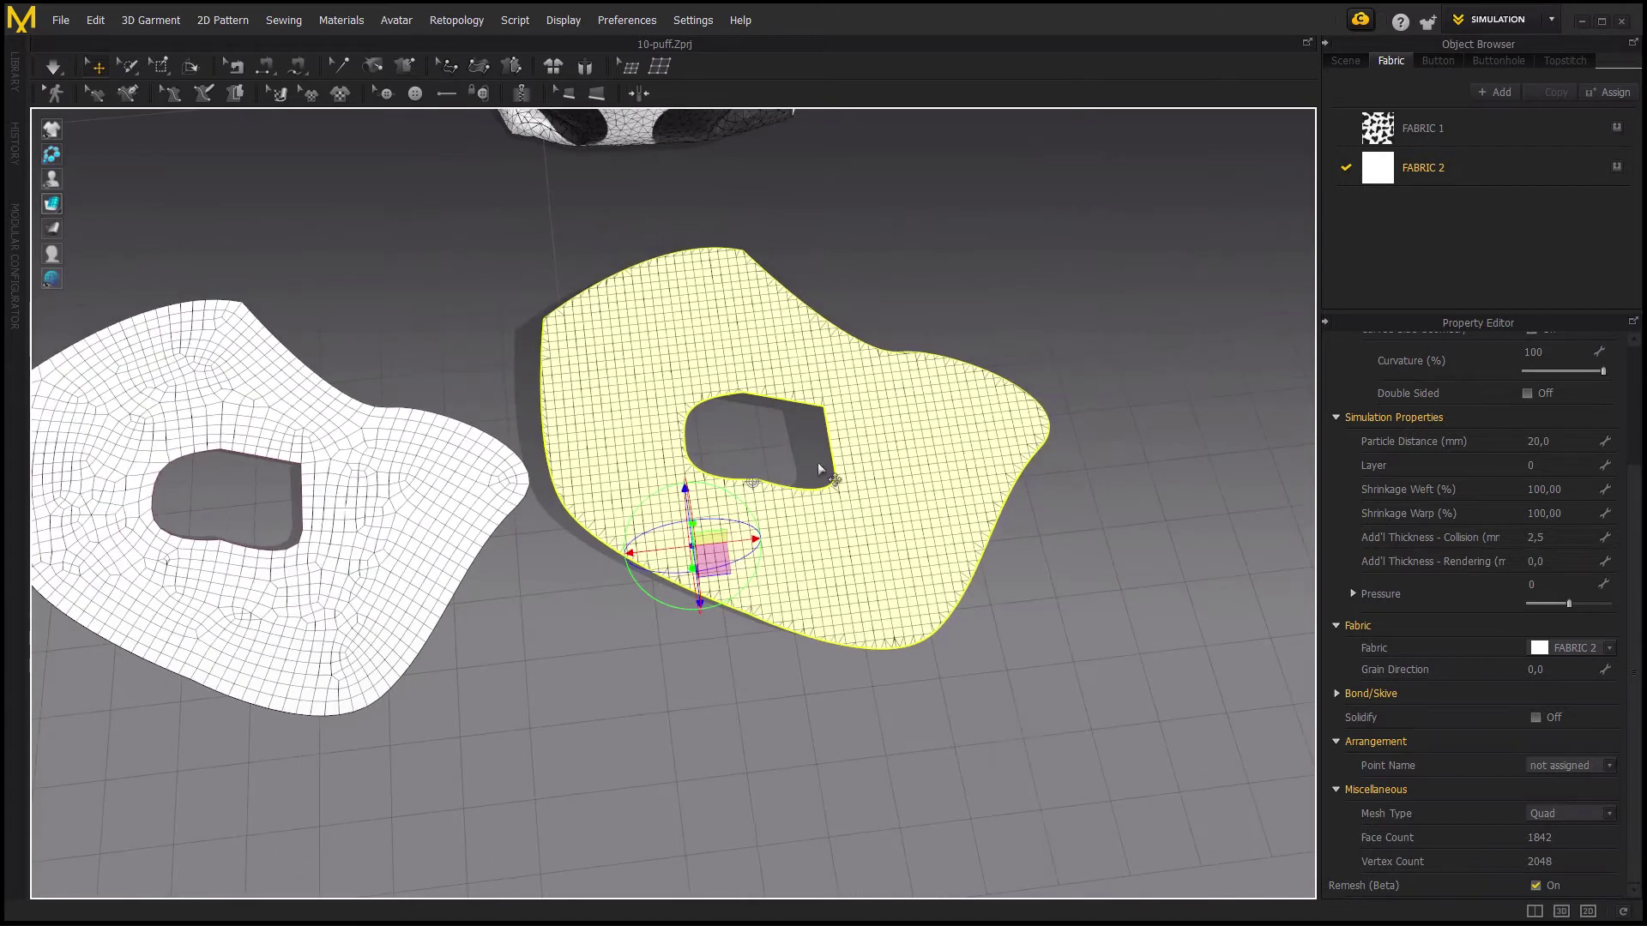
scroll(974, 600, "down", 2)
scroll(958, 564, "down", 1)
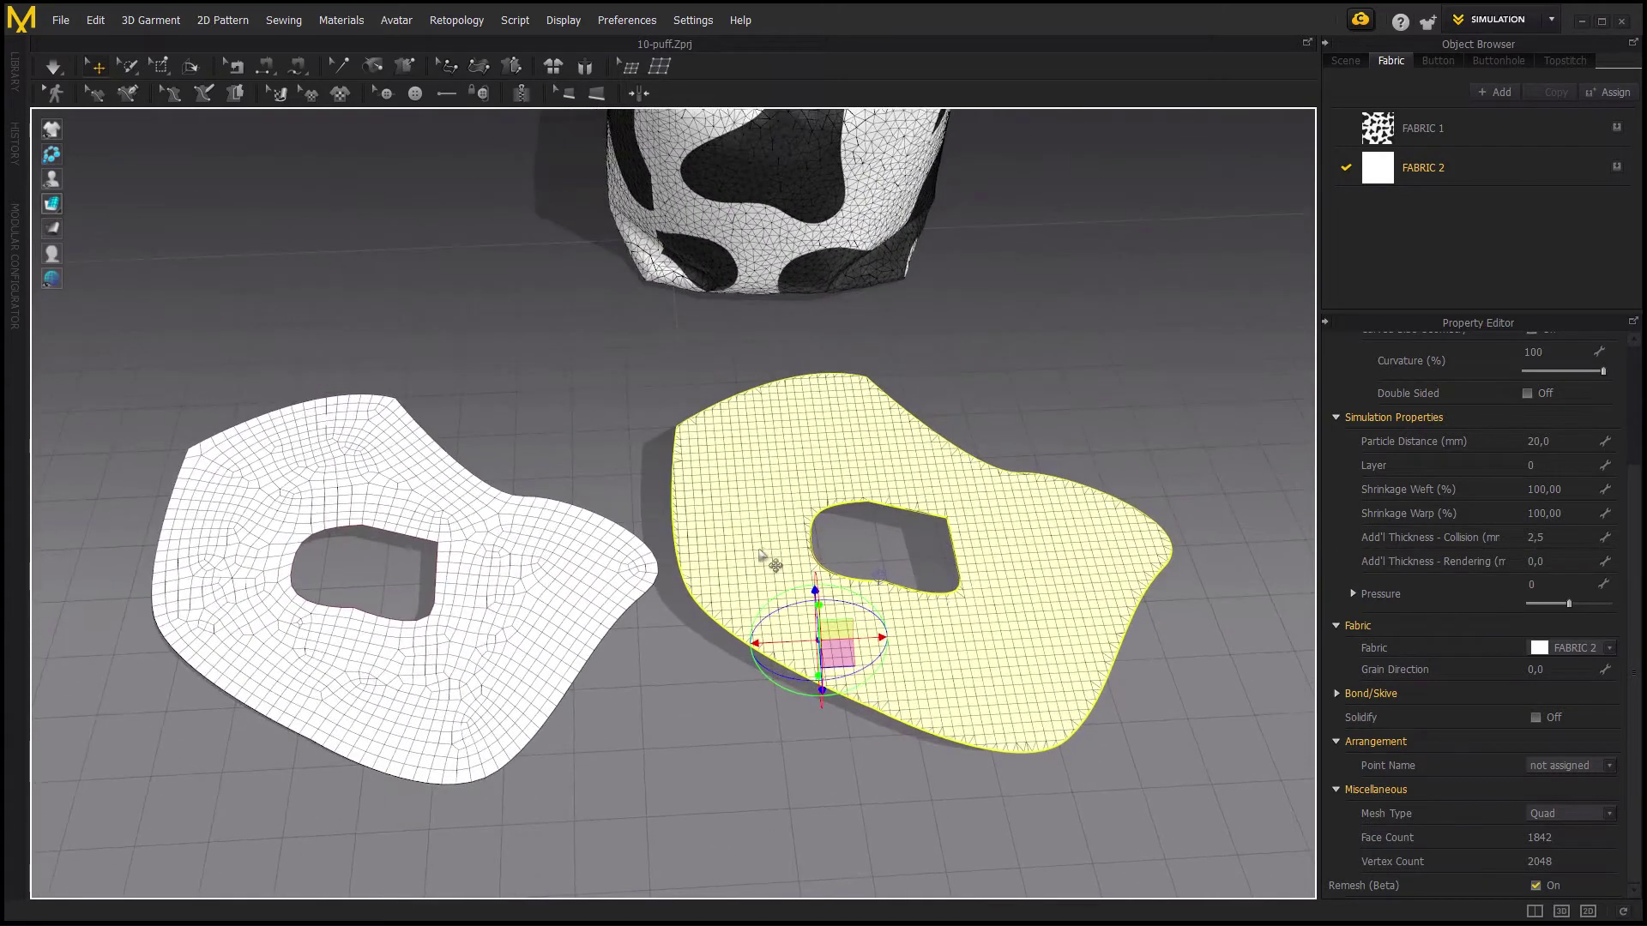
left_click(568, 581)
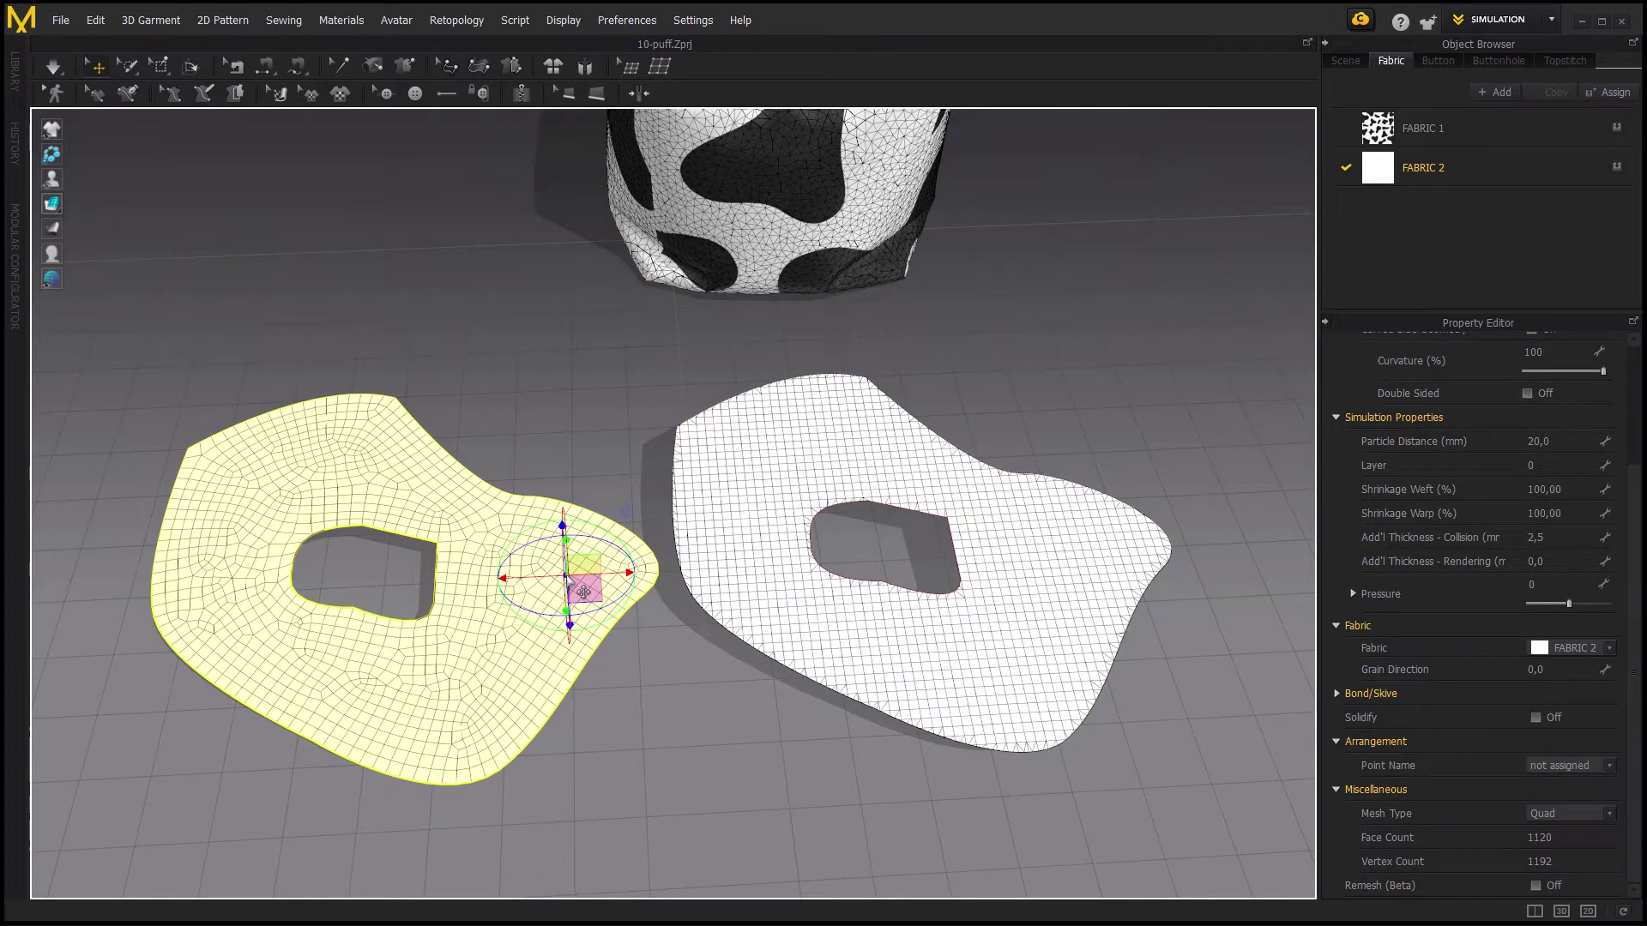
left_click(766, 599)
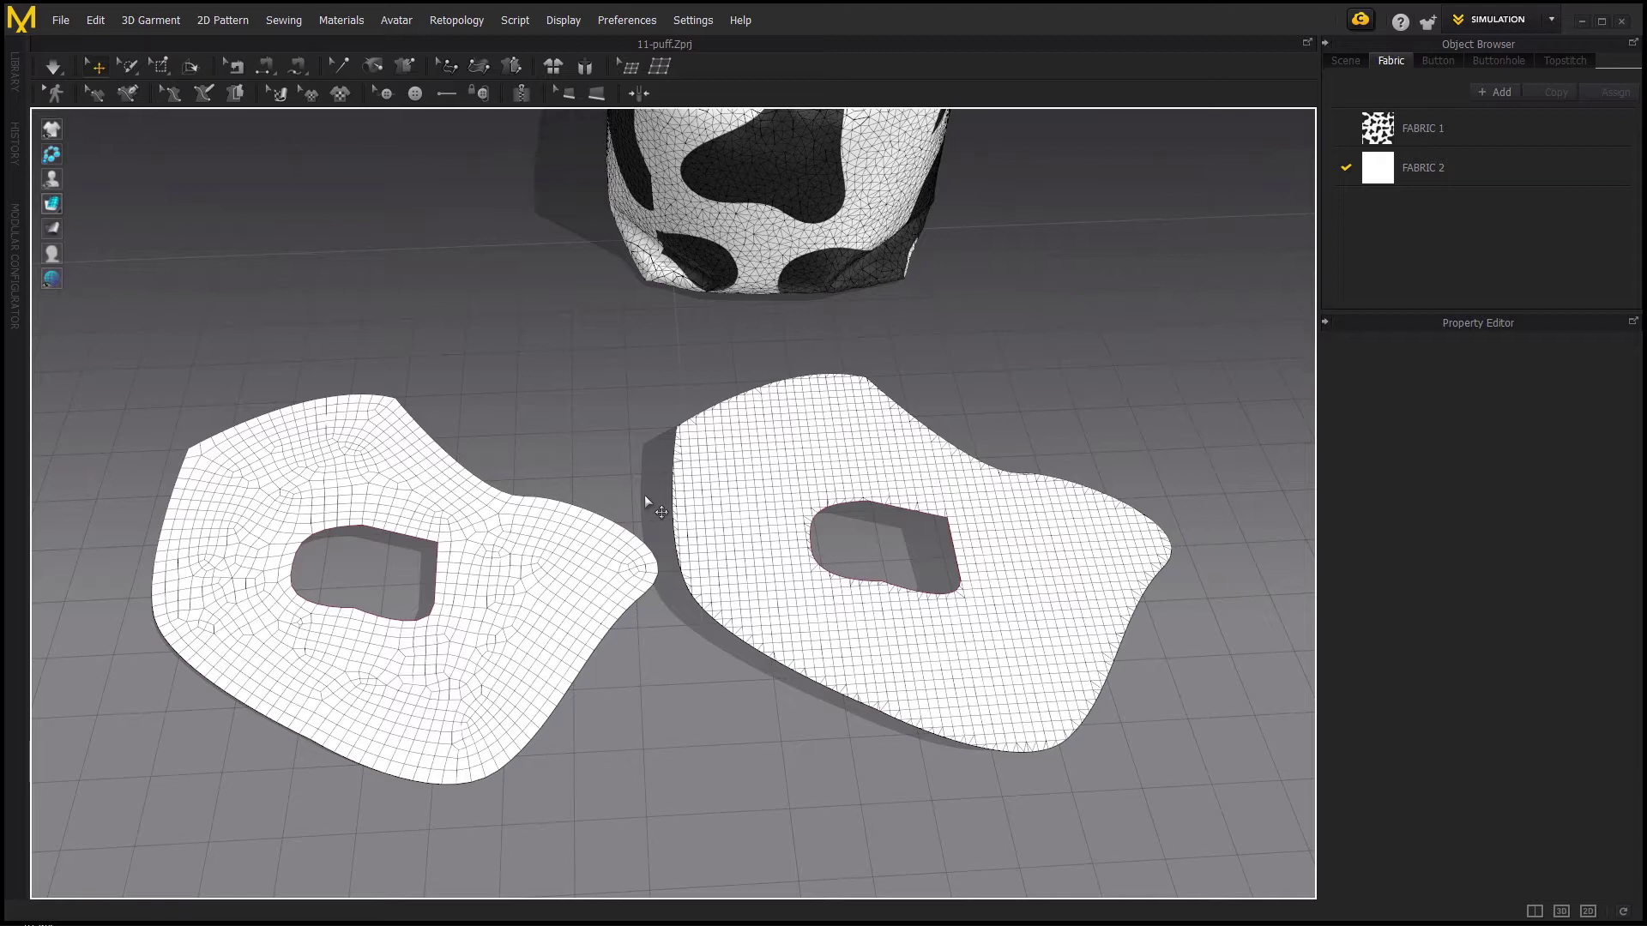
- Set the left holed piece's Particle Distance to 5,0 and zoom in on its denser mesh
left_click(633, 558)
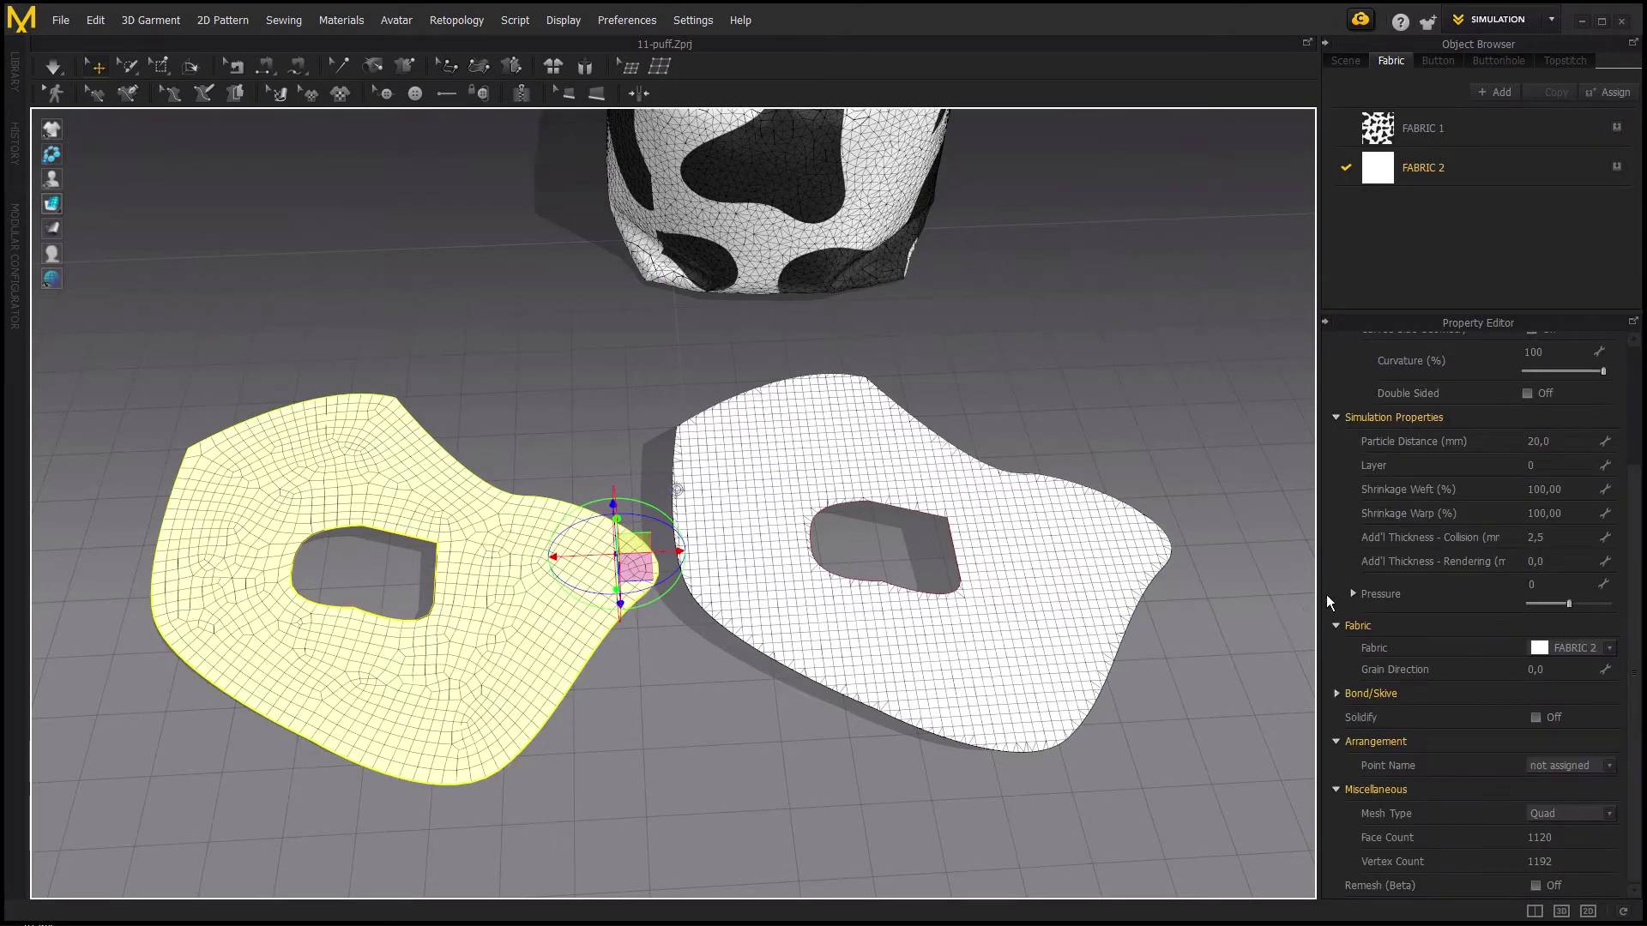
left_click_drag(1633, 515, 1635, 390)
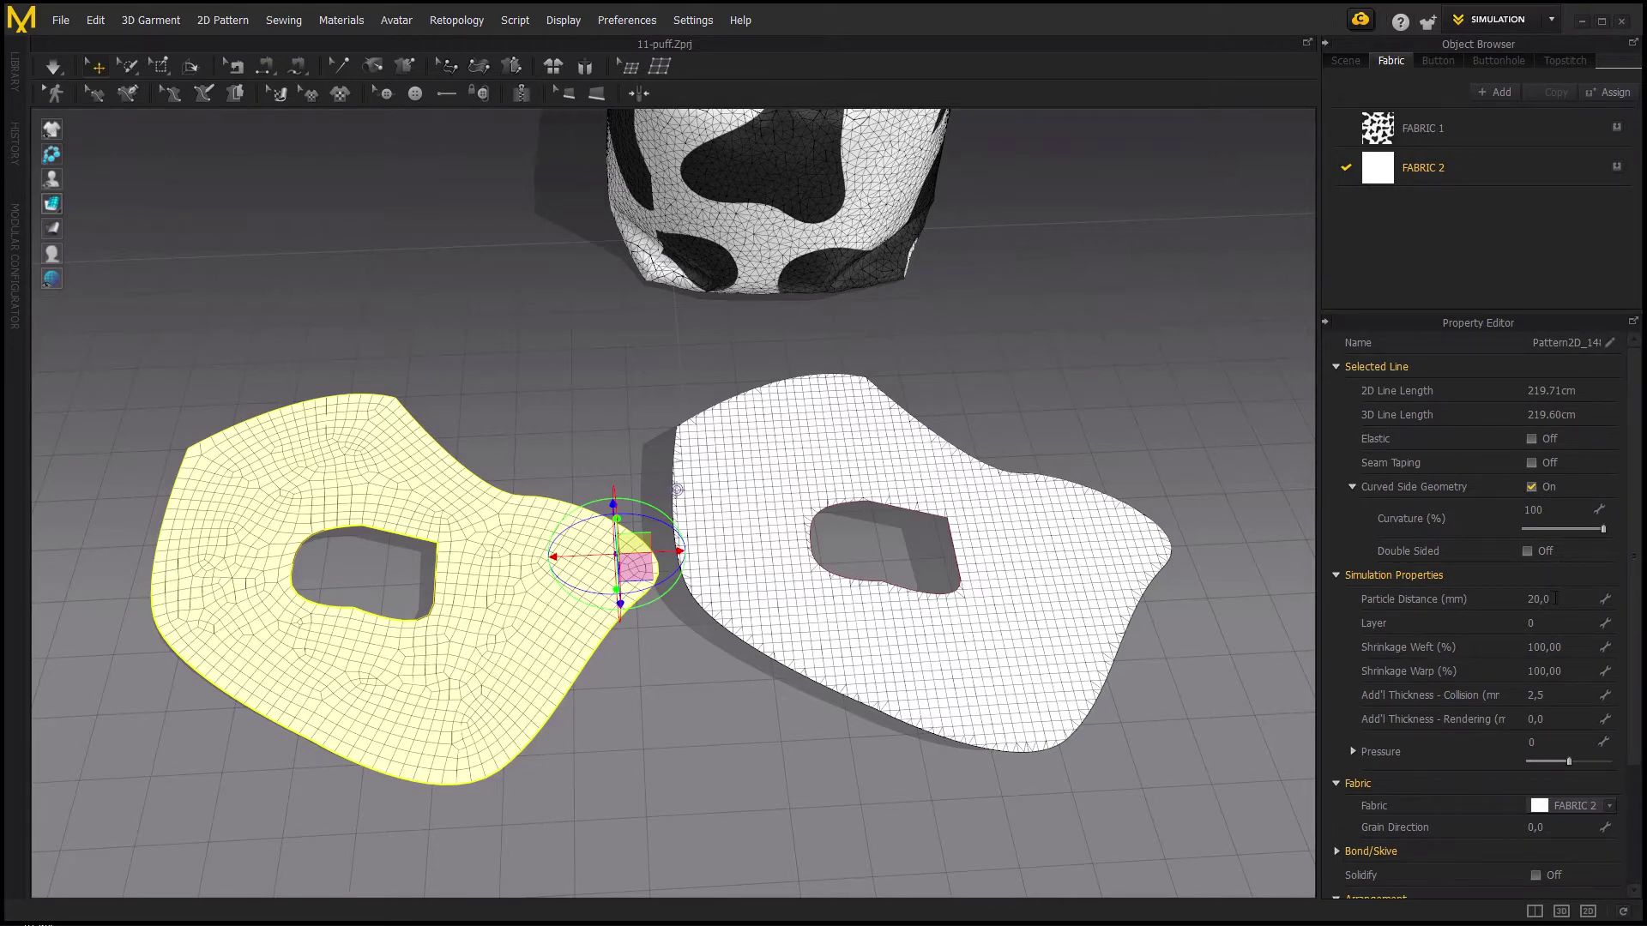
left_click(1555, 599)
type("5")
key("Return")
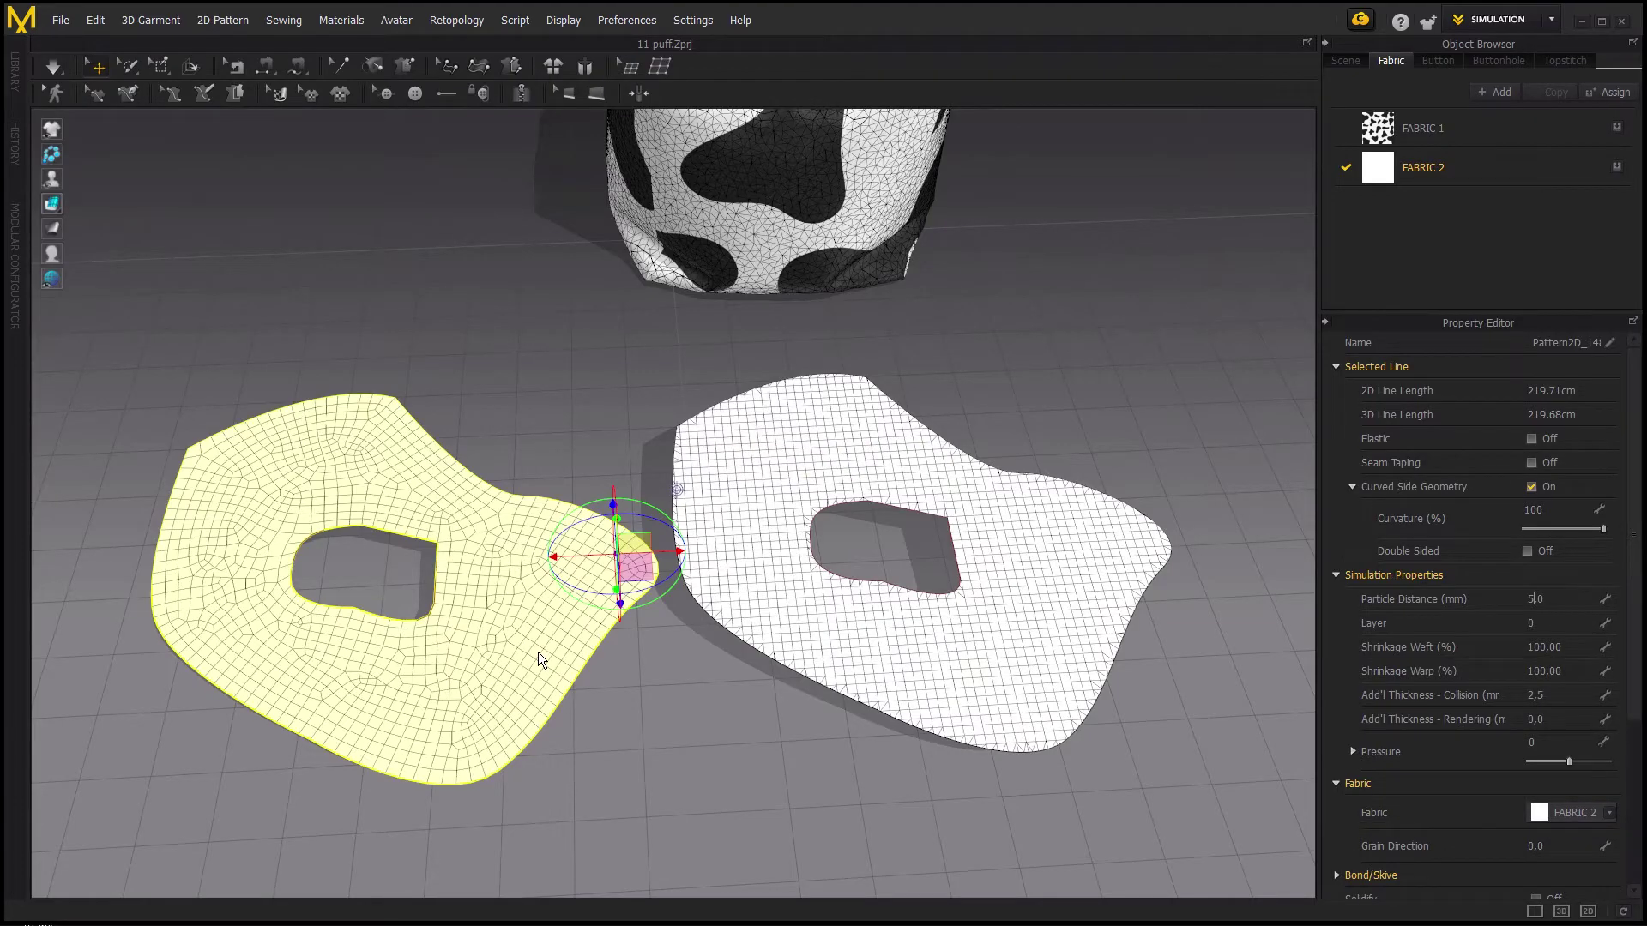
scroll(542, 600, "up", 3)
scroll(545, 601, "up", 3)
scroll(301, 632, "up", 3)
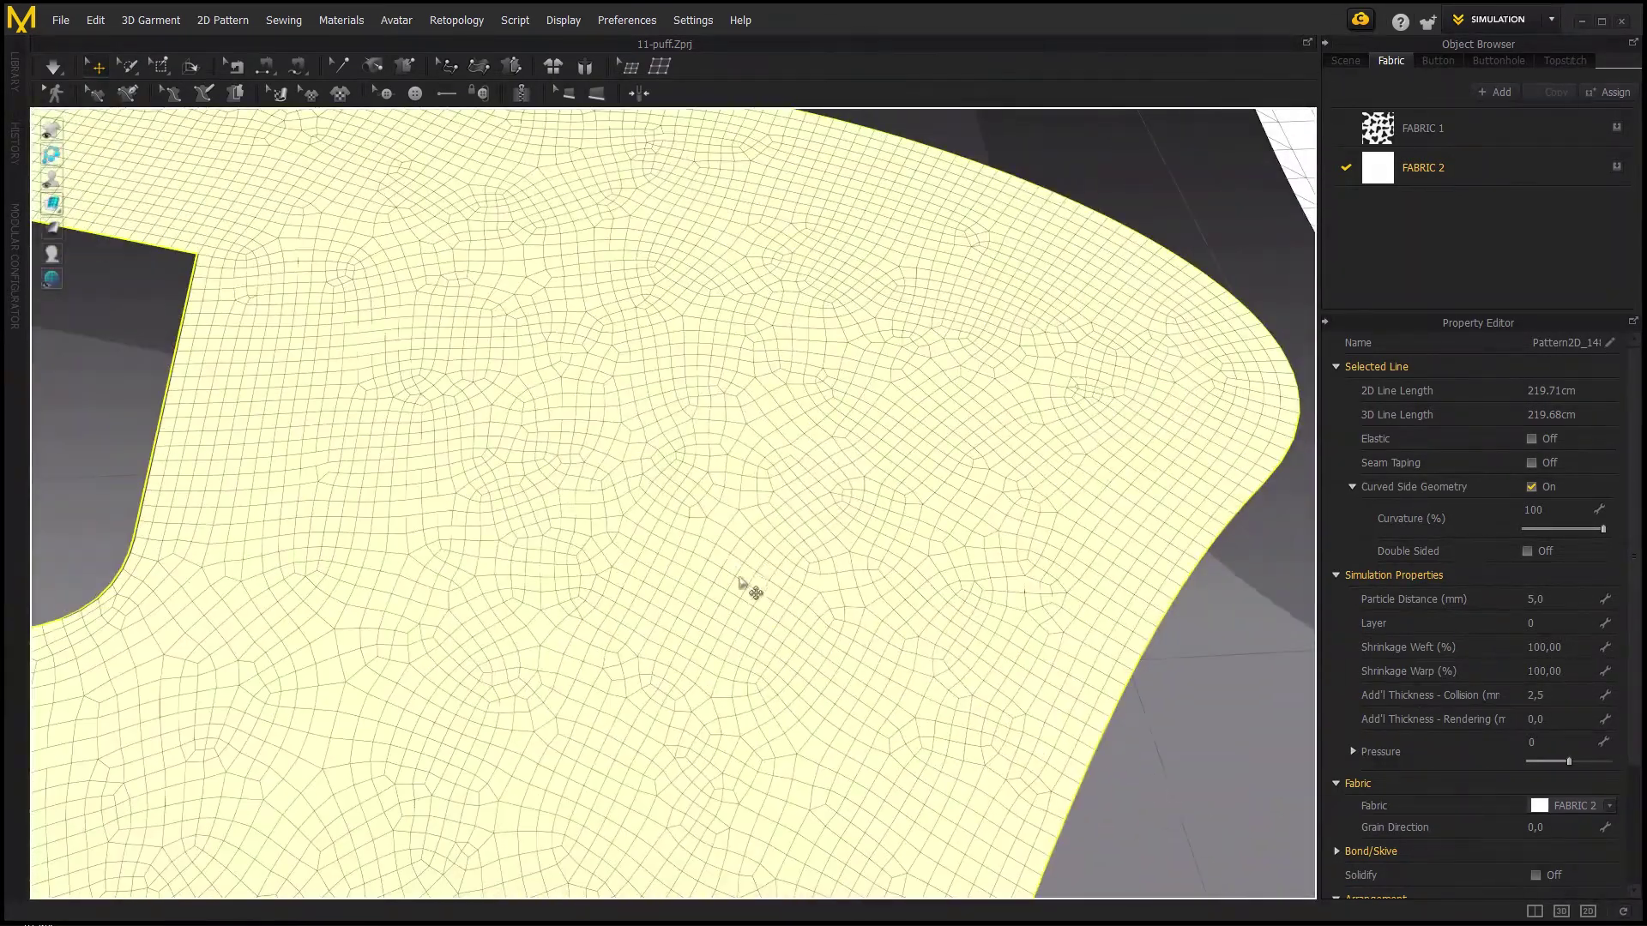
scroll(775, 602, "down", 1)
scroll(775, 603, "down", 5)
scroll(698, 577, "up", 2)
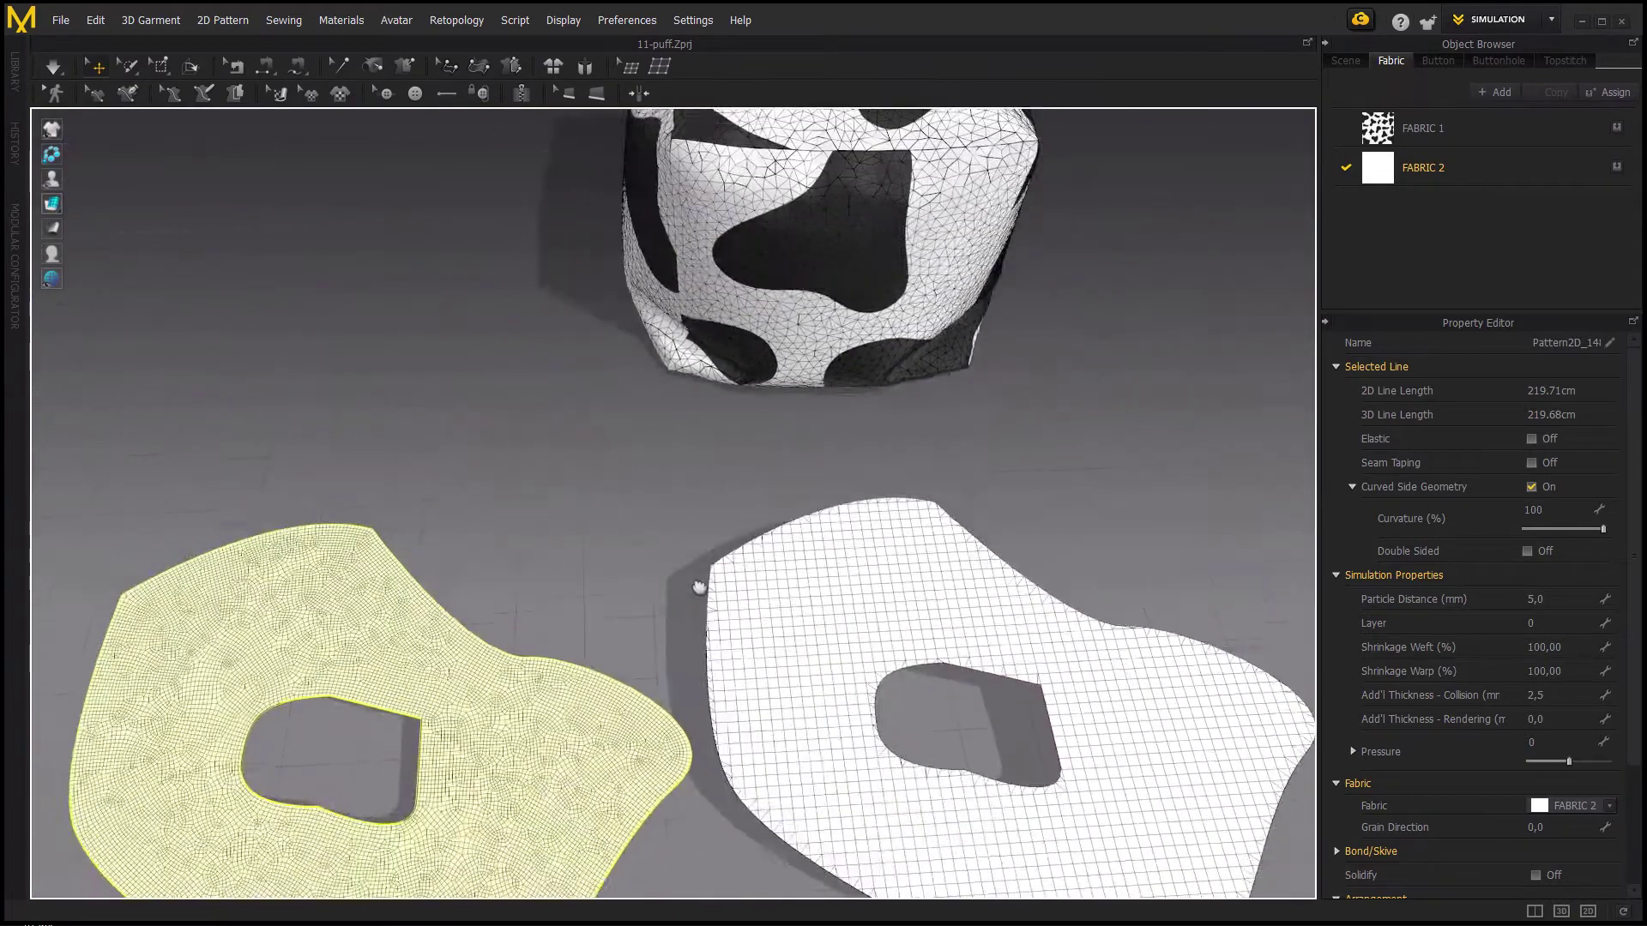
scroll(780, 496, "up", 2)
- Select the cube's panels and set their Particle Distance to 10,0
left_click(1044, 162)
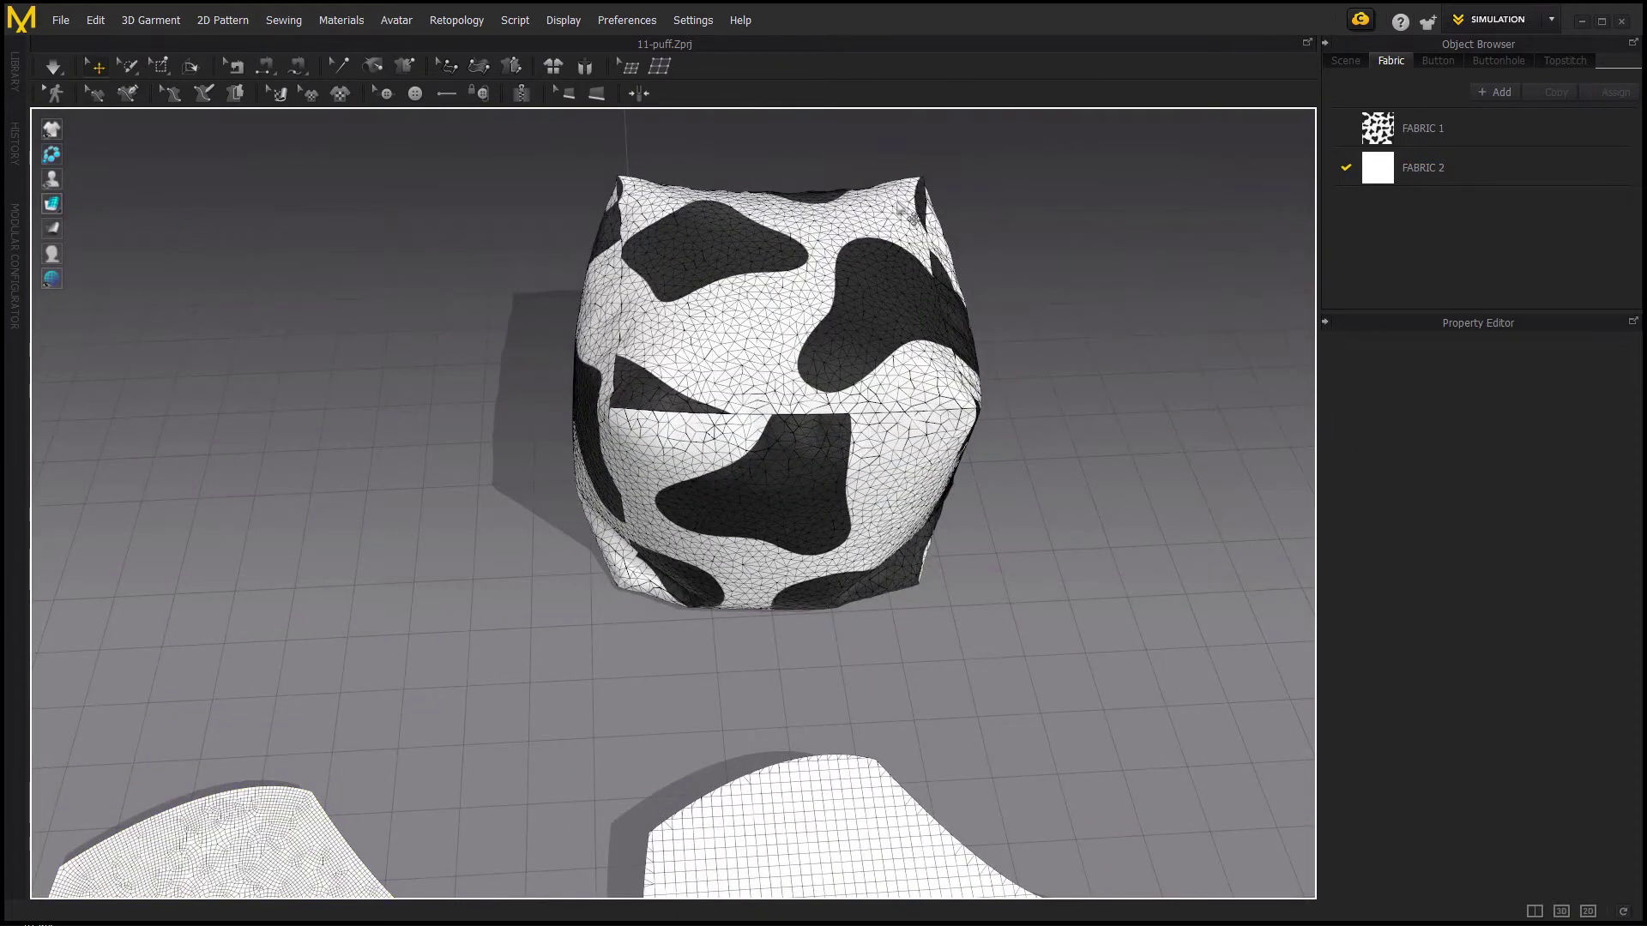
left_click(905, 210)
left_click(834, 481)
mouse_move(824, 470)
right_mouse_down()
mouse_move(793, 360)
mouse_move(805, 378)
right_mouse_up()
scroll(792, 343, "up", 3)
scroll(793, 324, "up", 2)
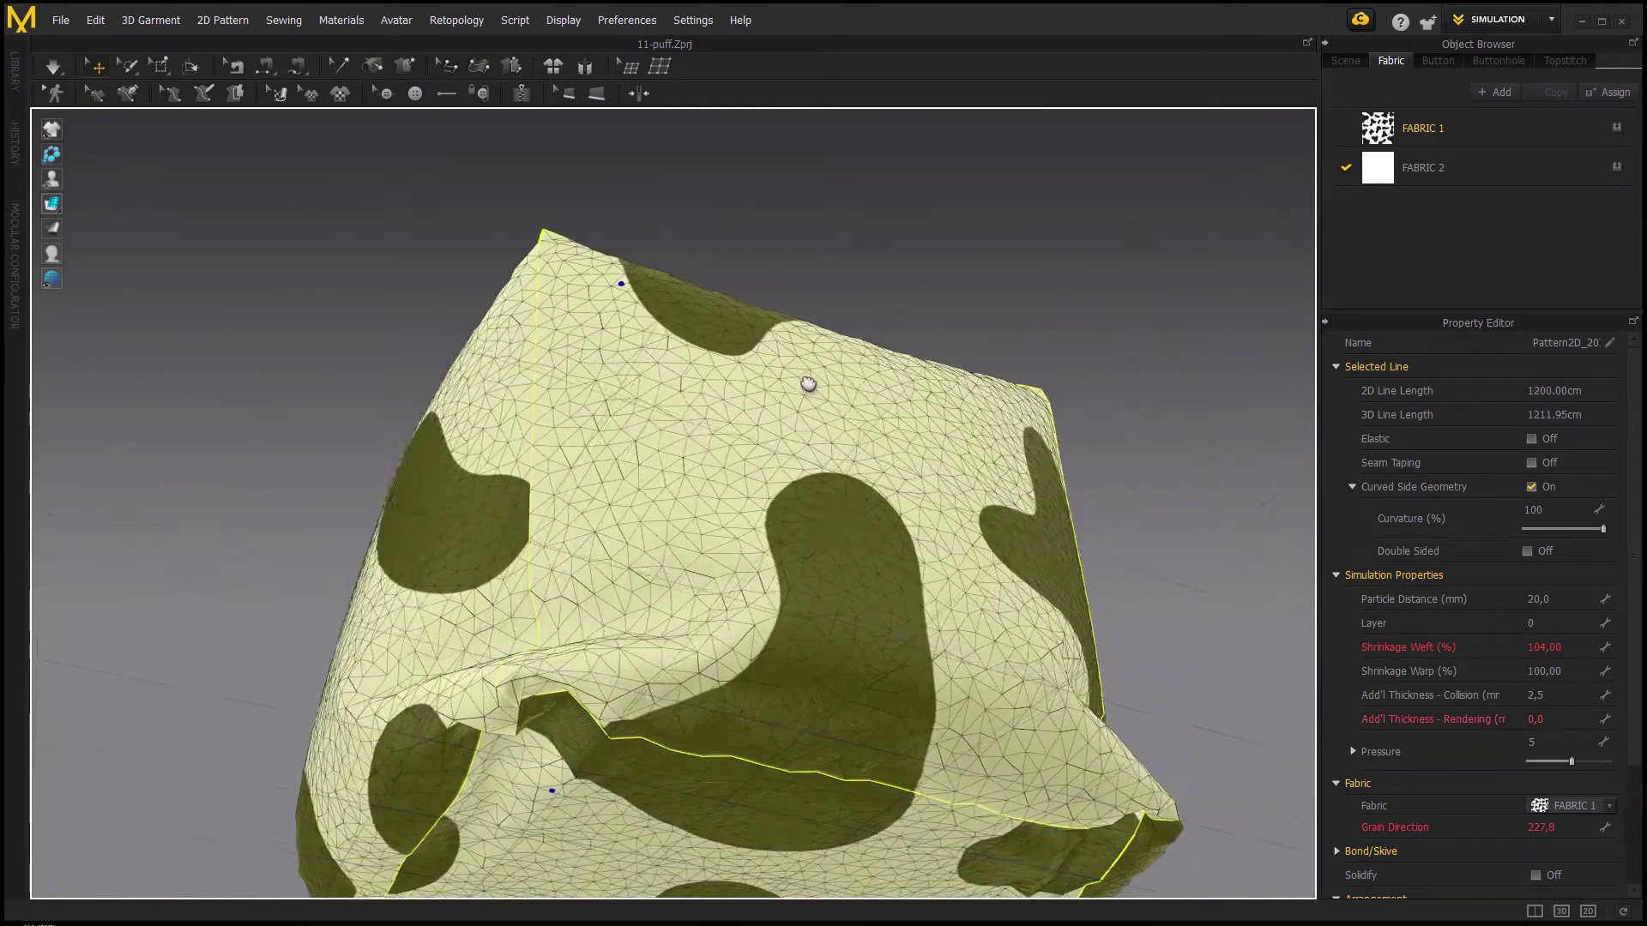
scroll(779, 437, "down", 5)
scroll(917, 548, "up", 3)
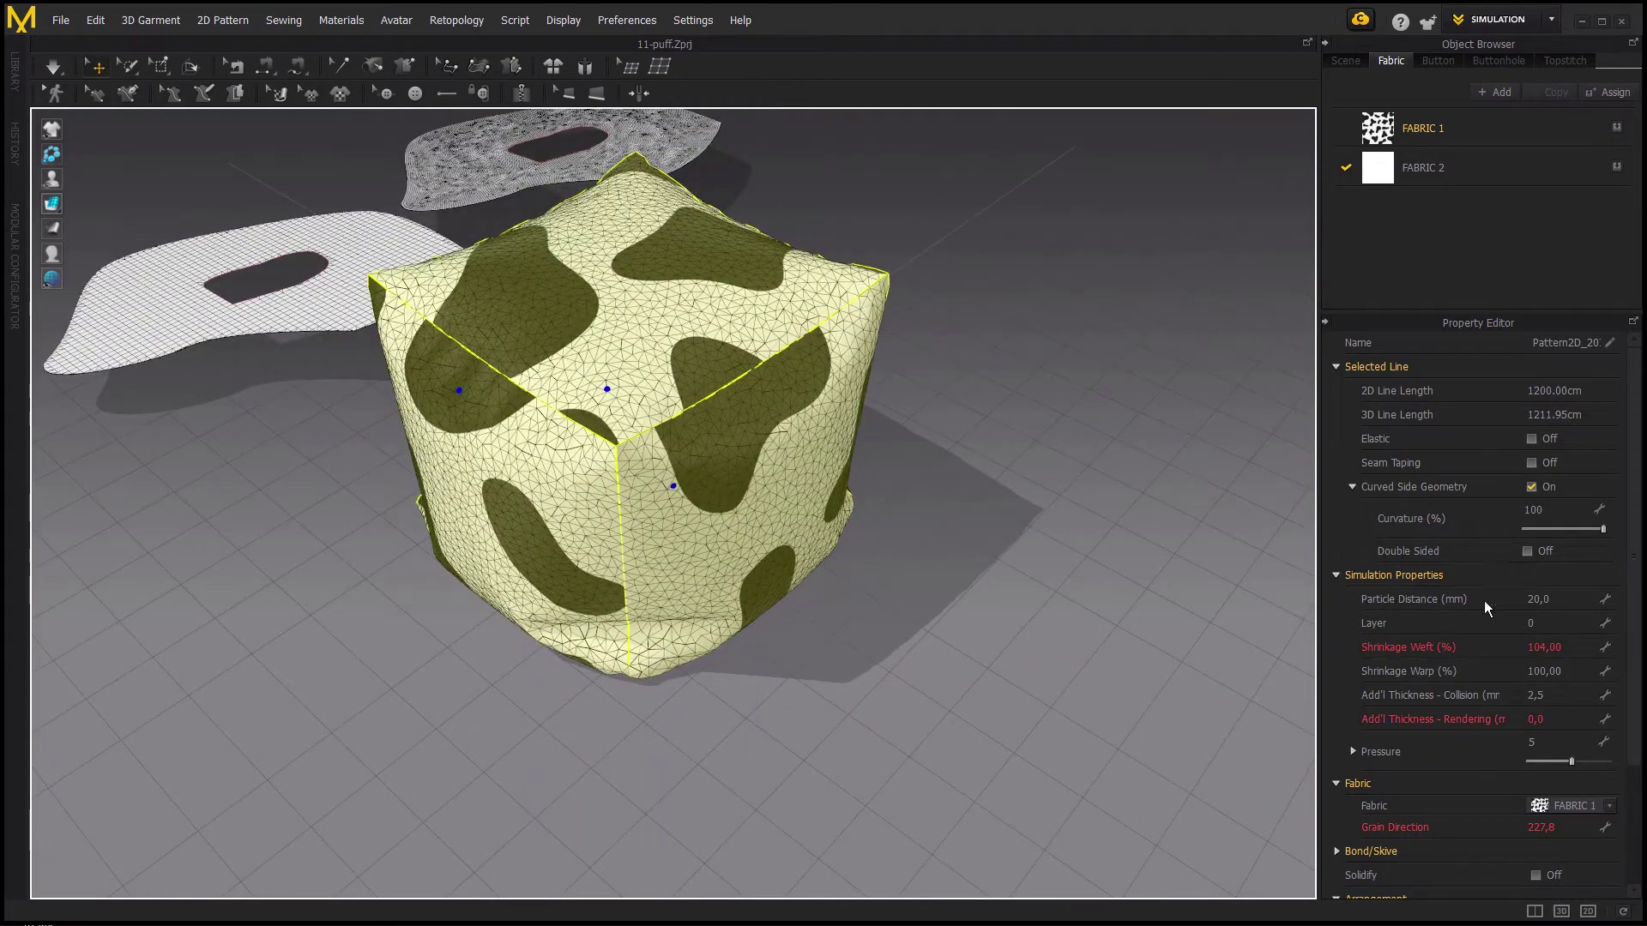
type("10")
key("Return")
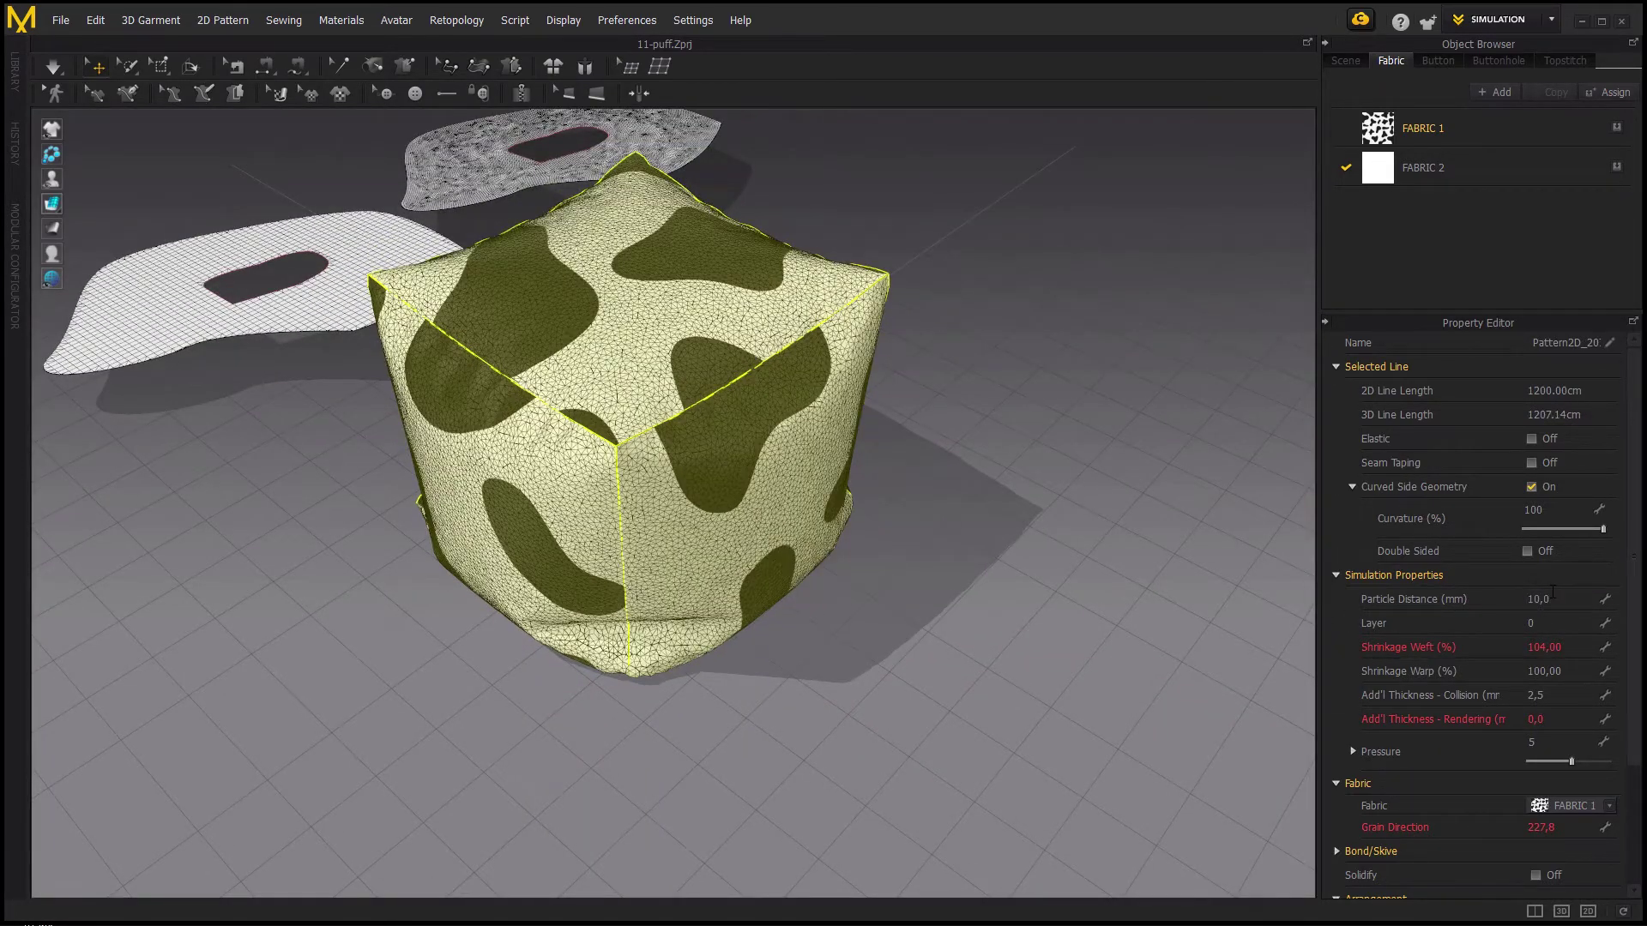
- Simulate the cube and quadrangulate its mesh
middle_click_drag(612, 450, 755, 468)
key("space")
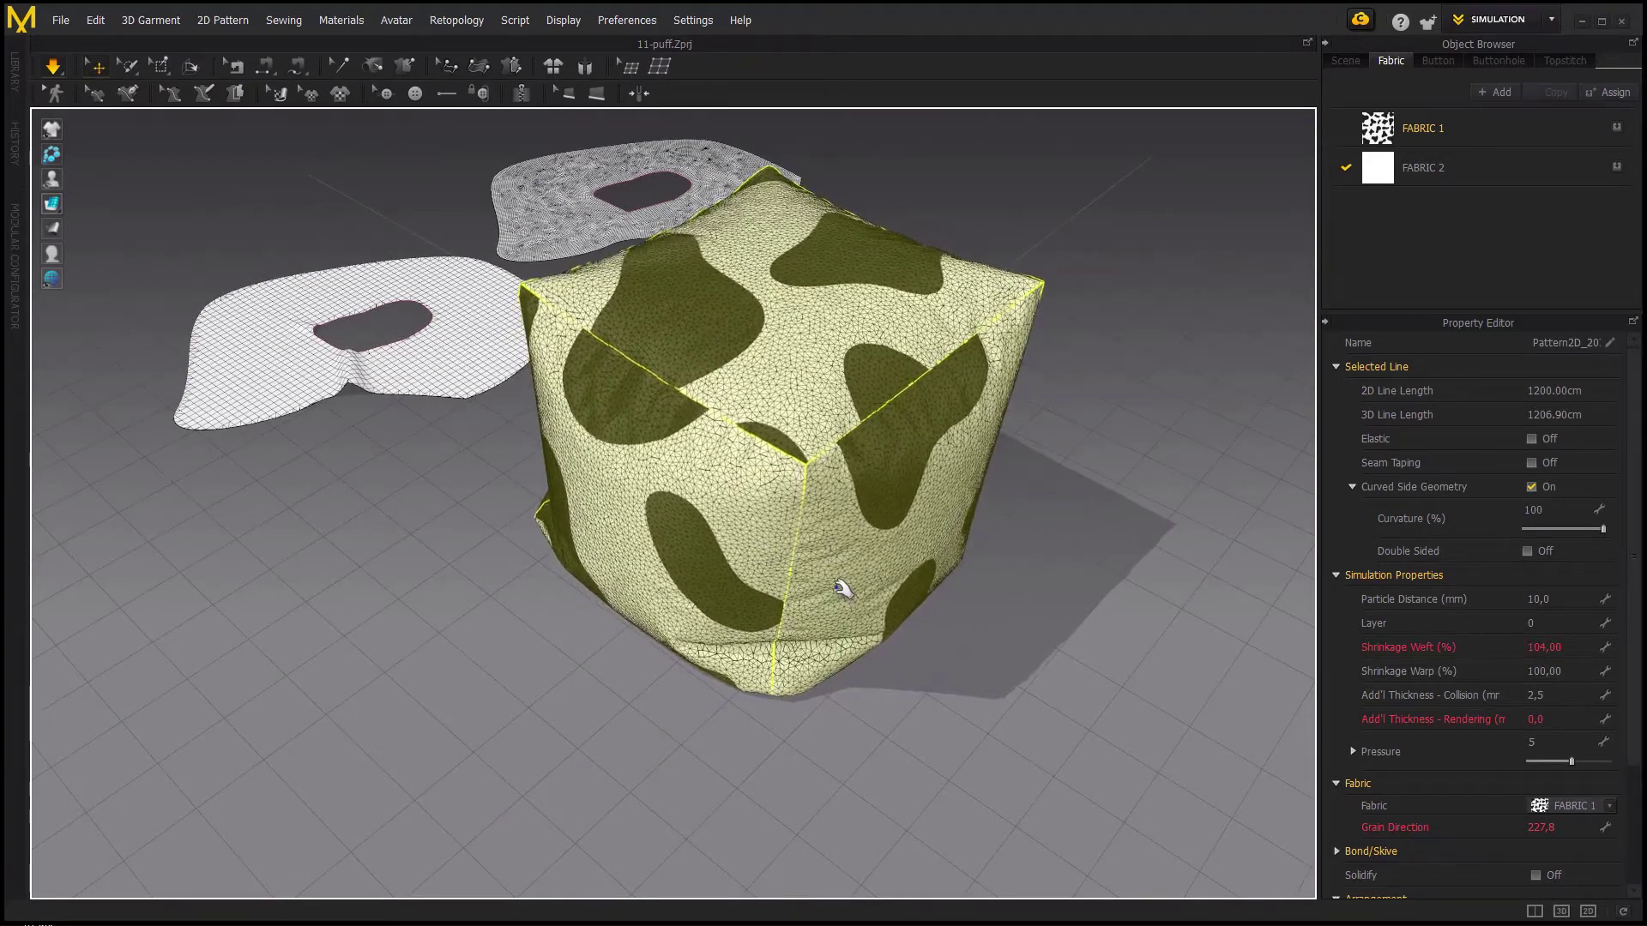
right_click(838, 518)
left_click(956, 221)
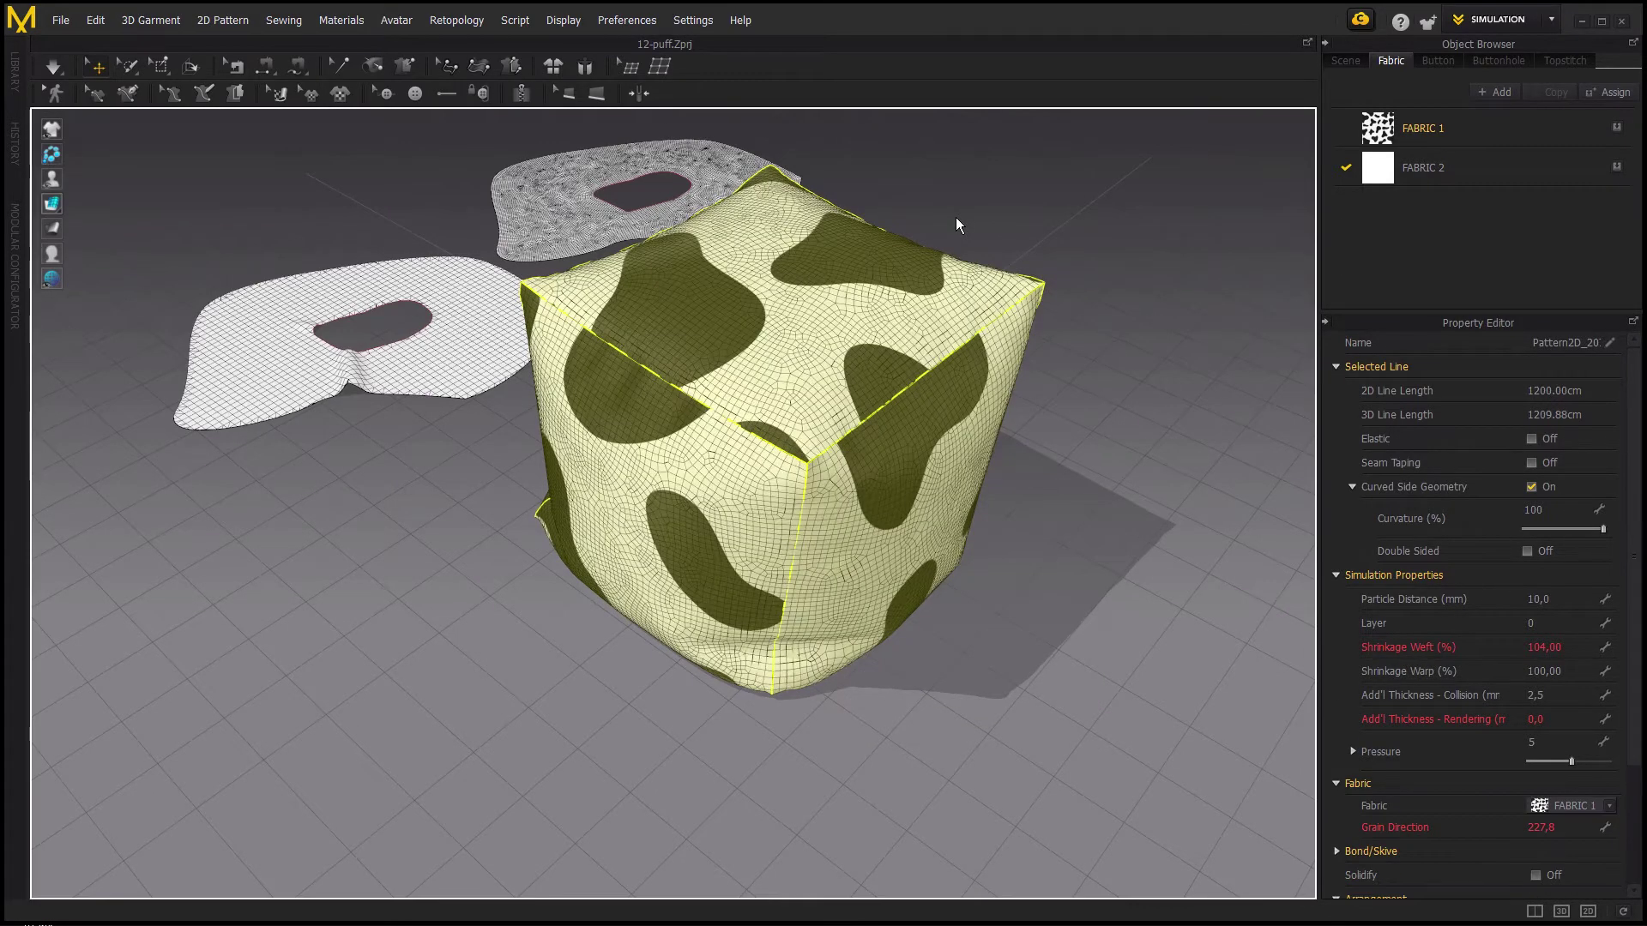
left_click(61, 20)
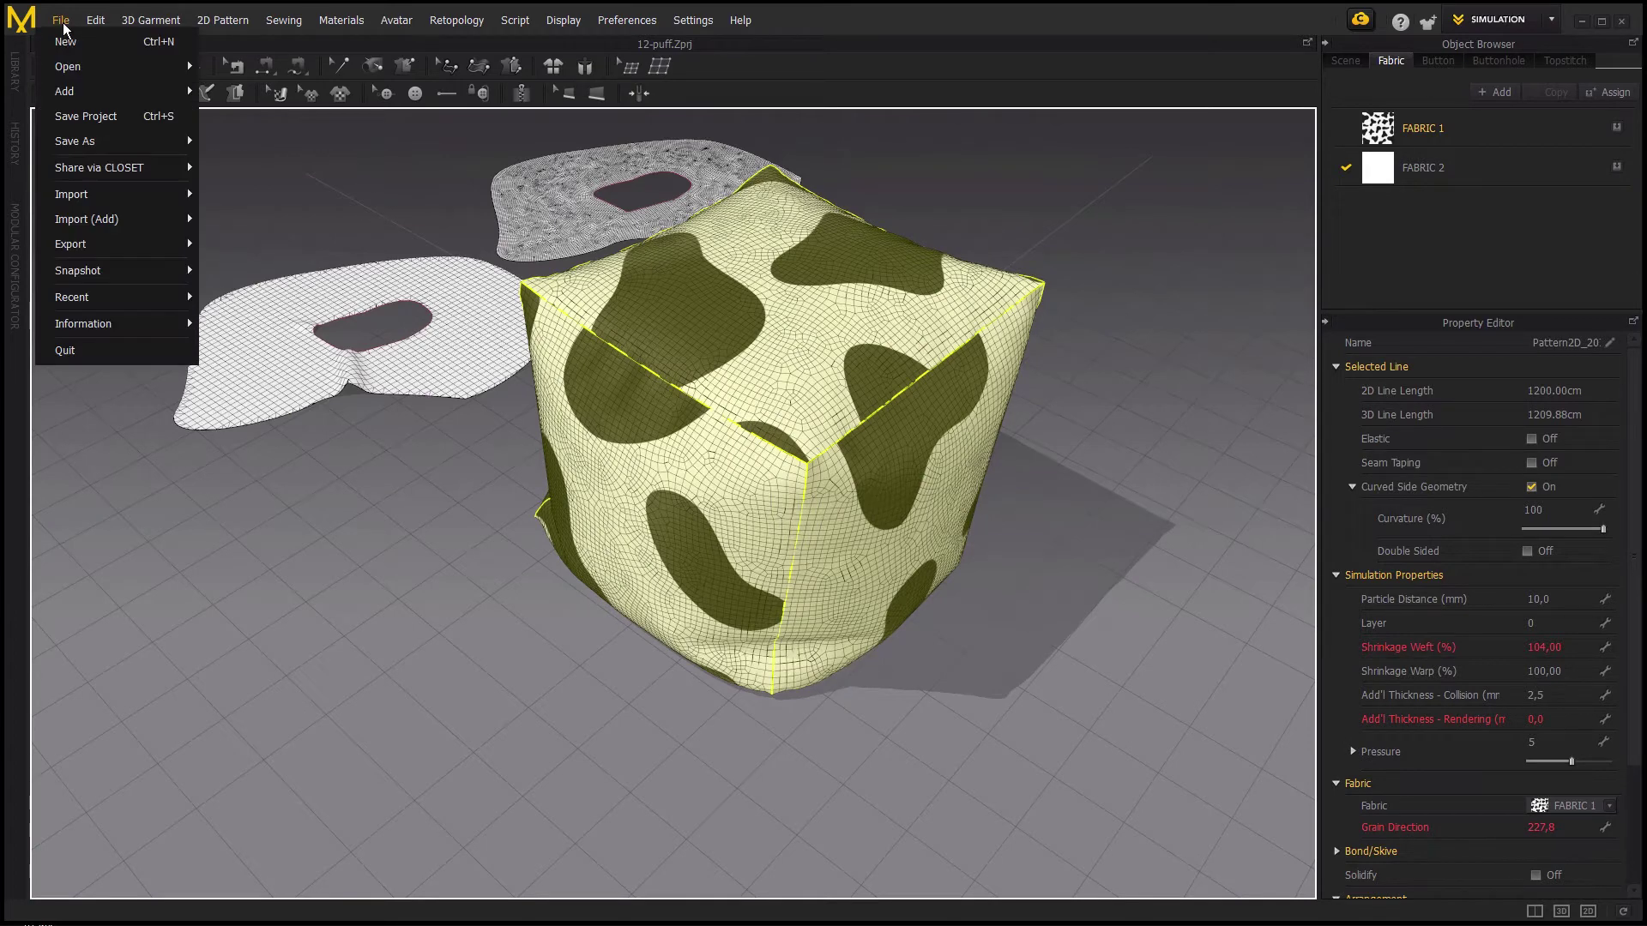
mouse_move(70, 245)
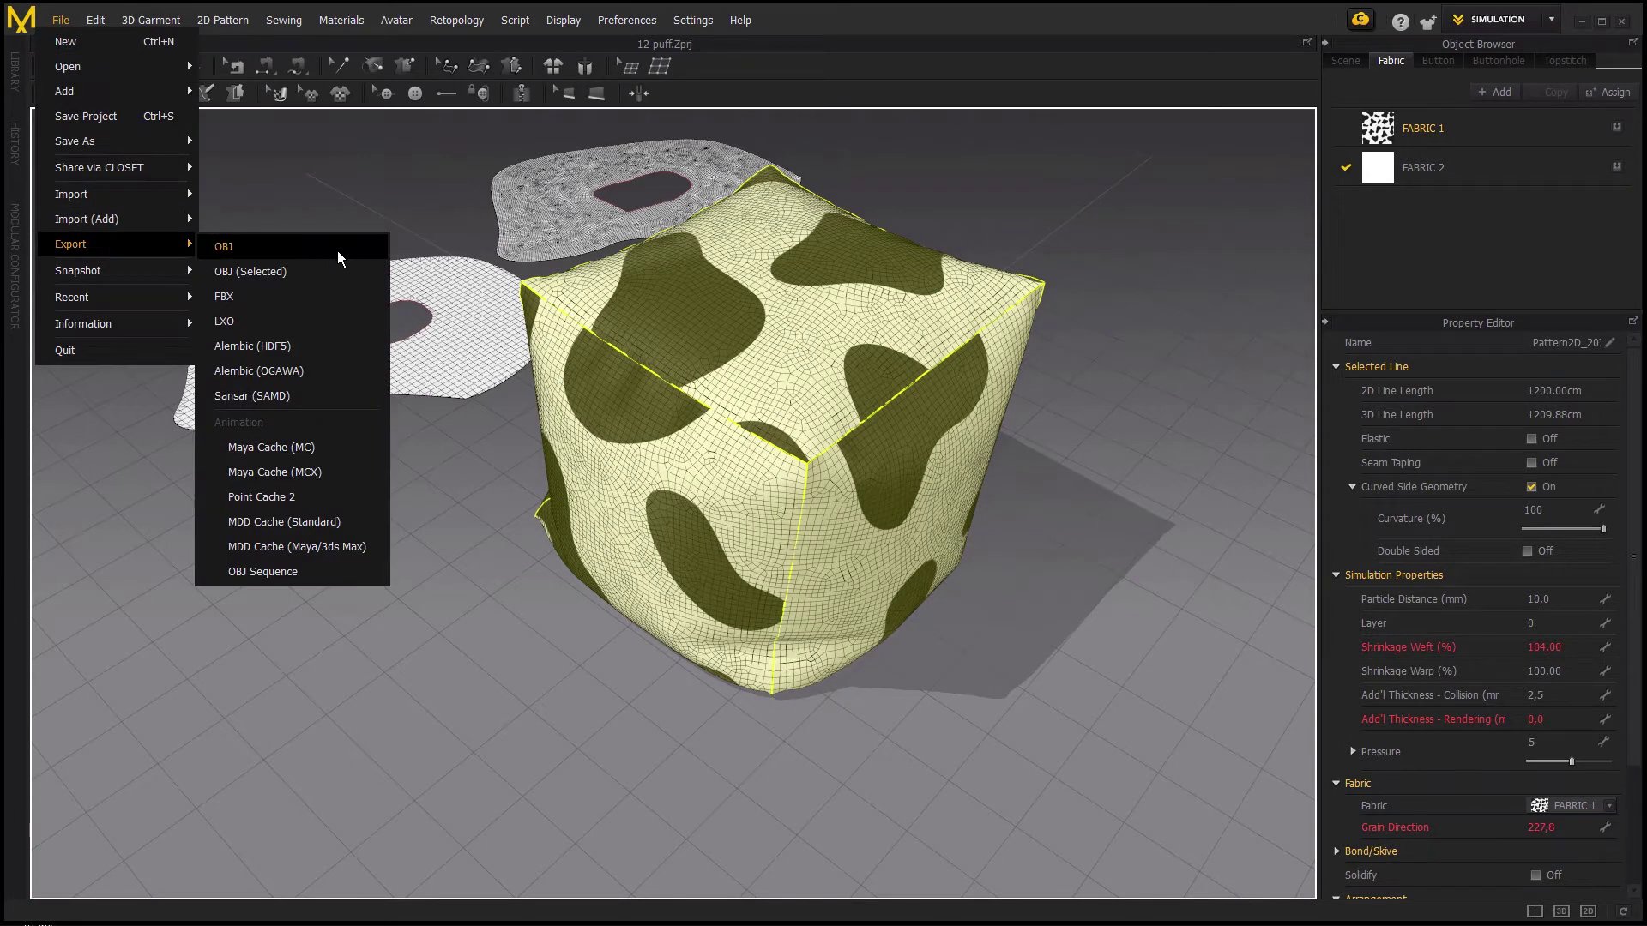
- Export the scene as OBJ named 'puff' into the Exportar Marvelous folder
left_click(251, 248)
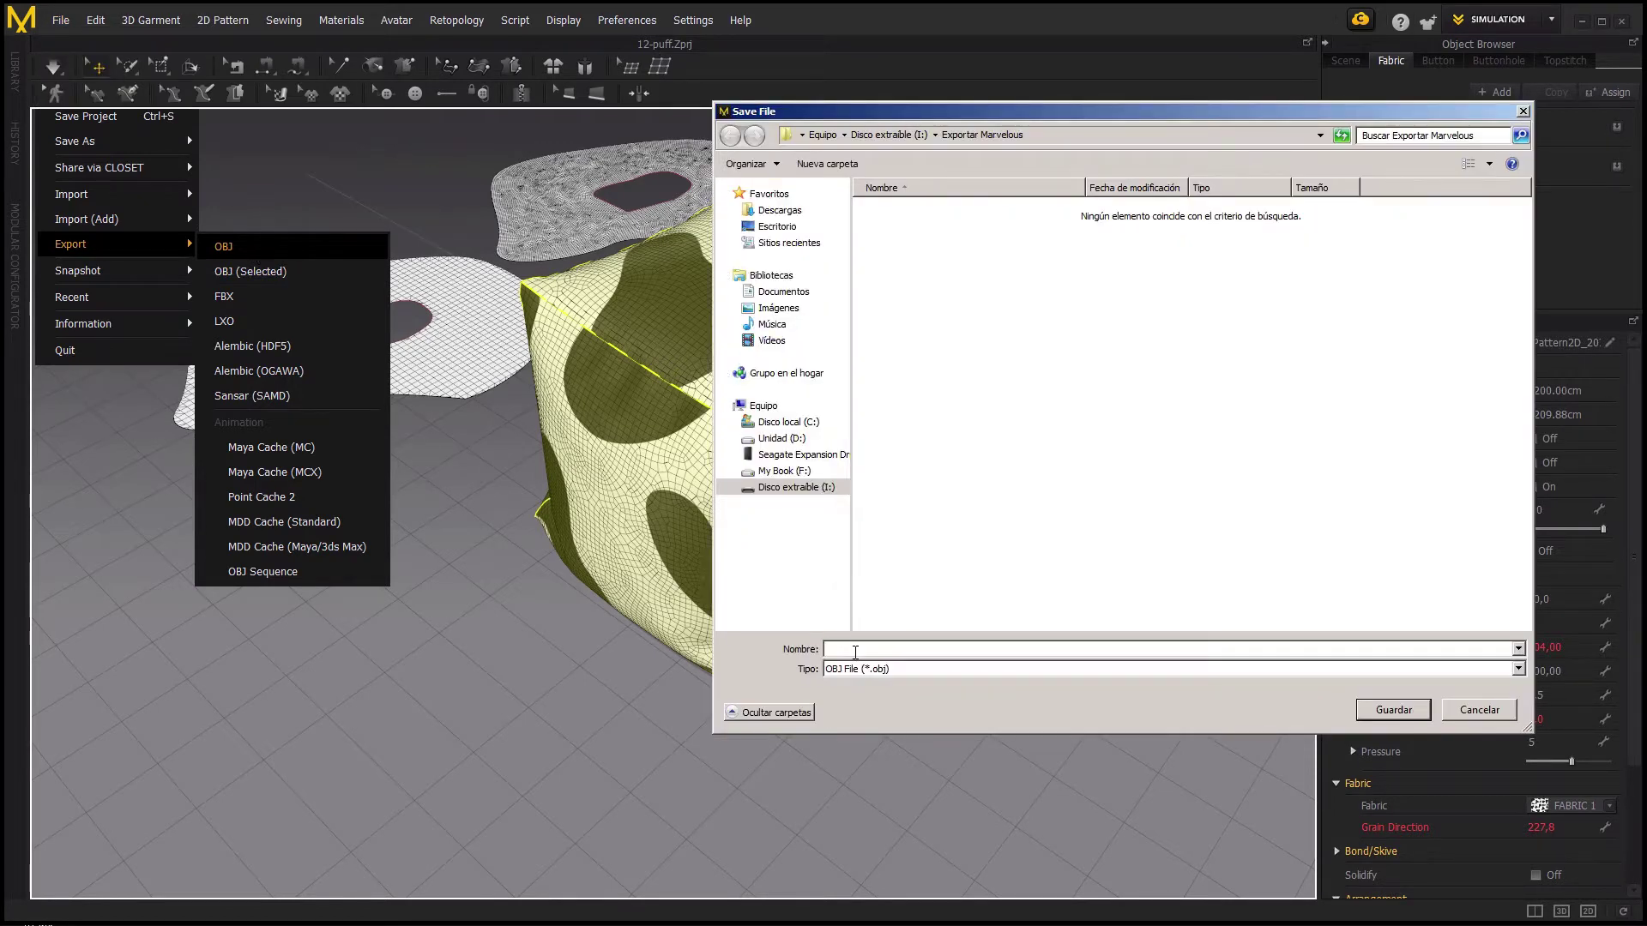
type("puff")
key("Return")
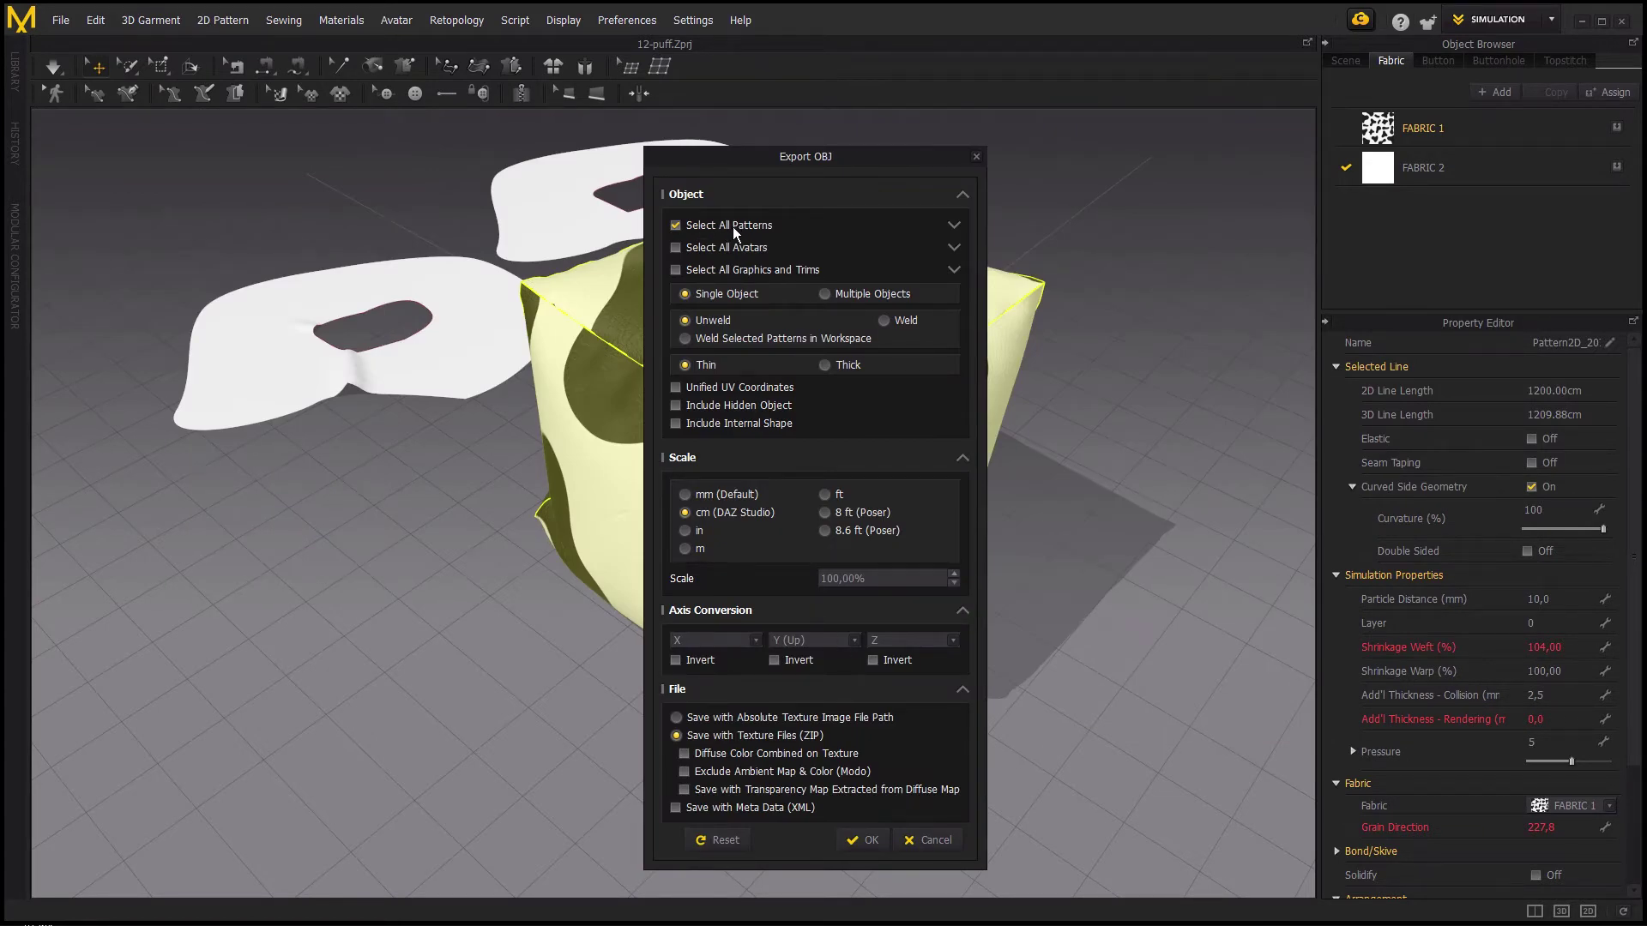
- Export all patterns to OBJ with Save with Absolute Texture Image File Path instead of ZIP
left_click(953, 225)
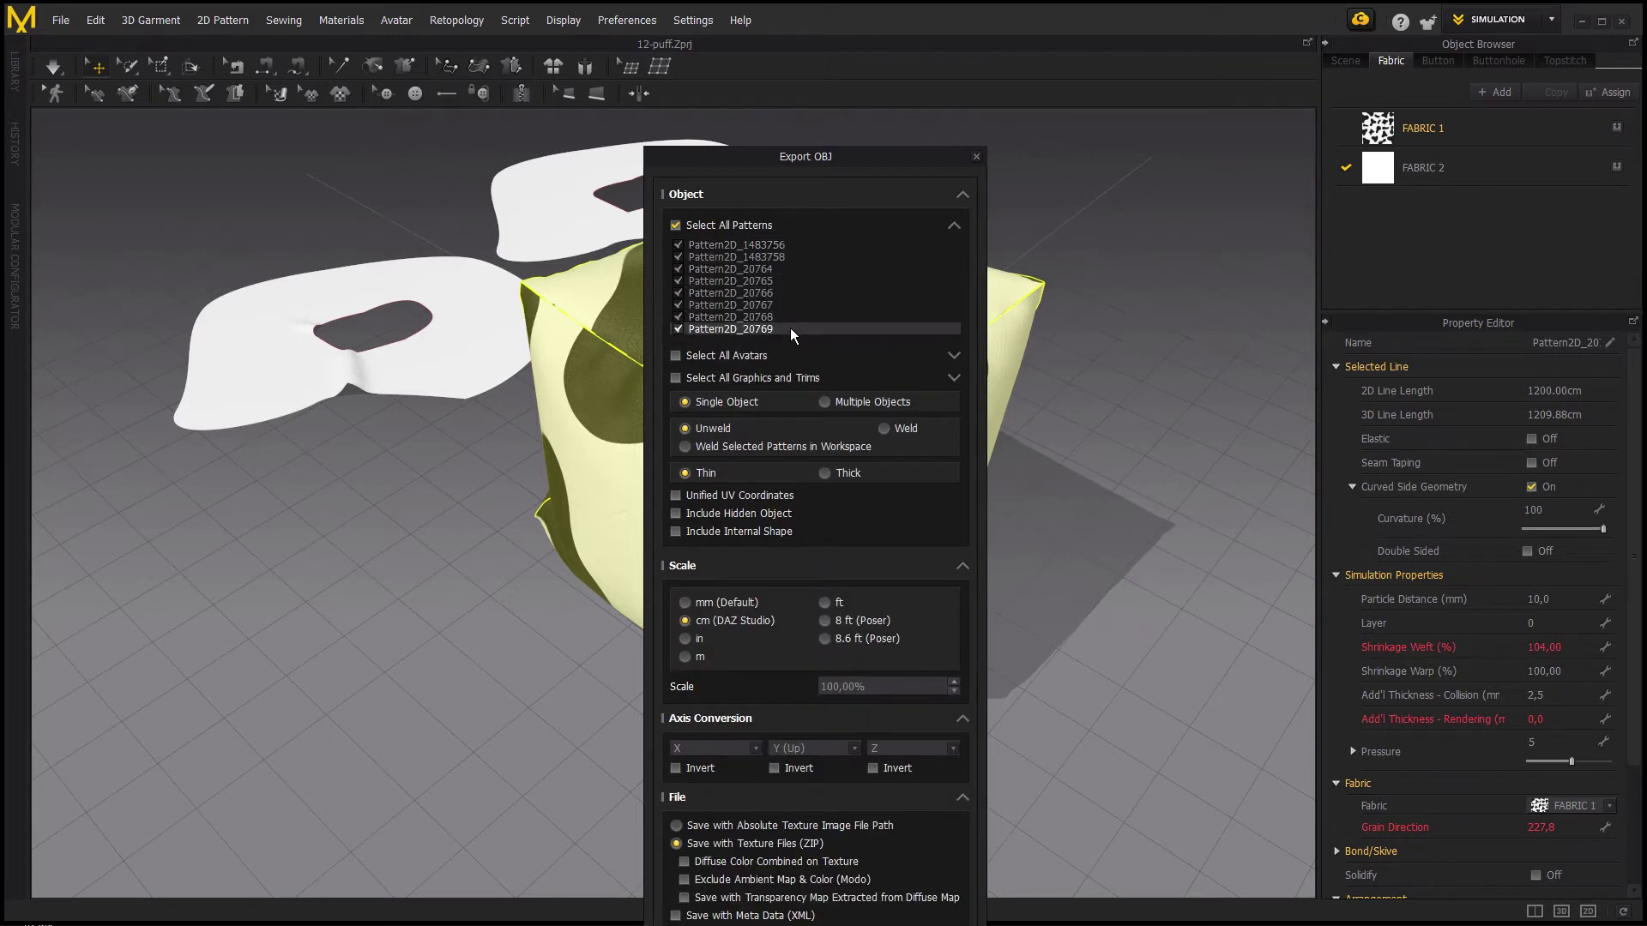
left_click(953, 225)
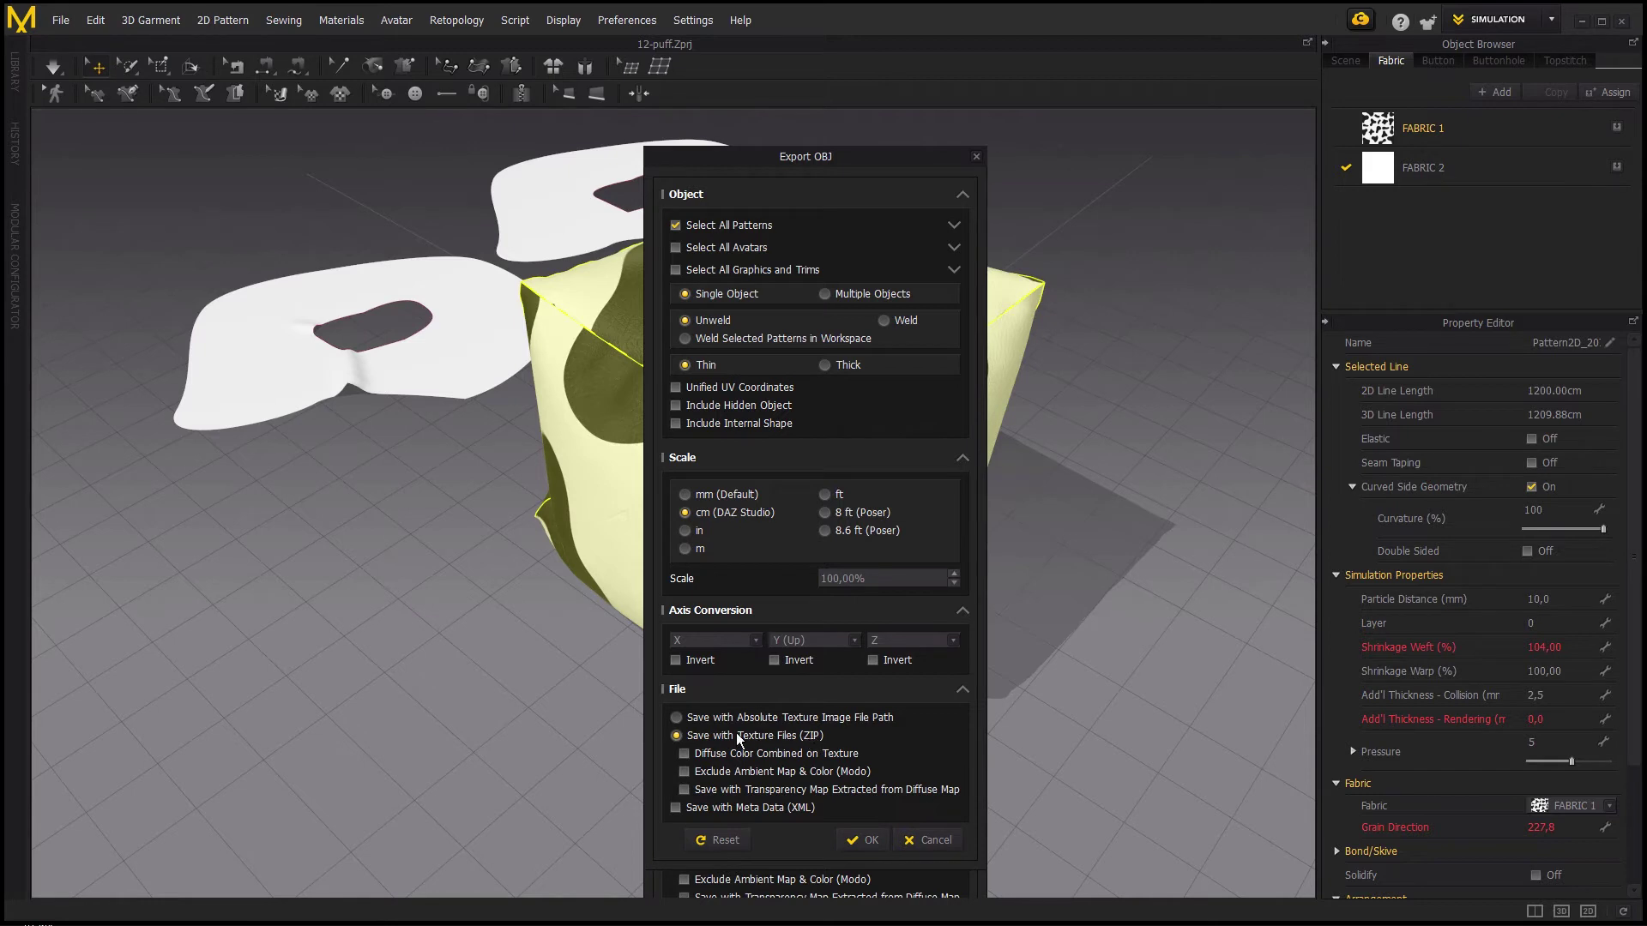
left_click(694, 722)
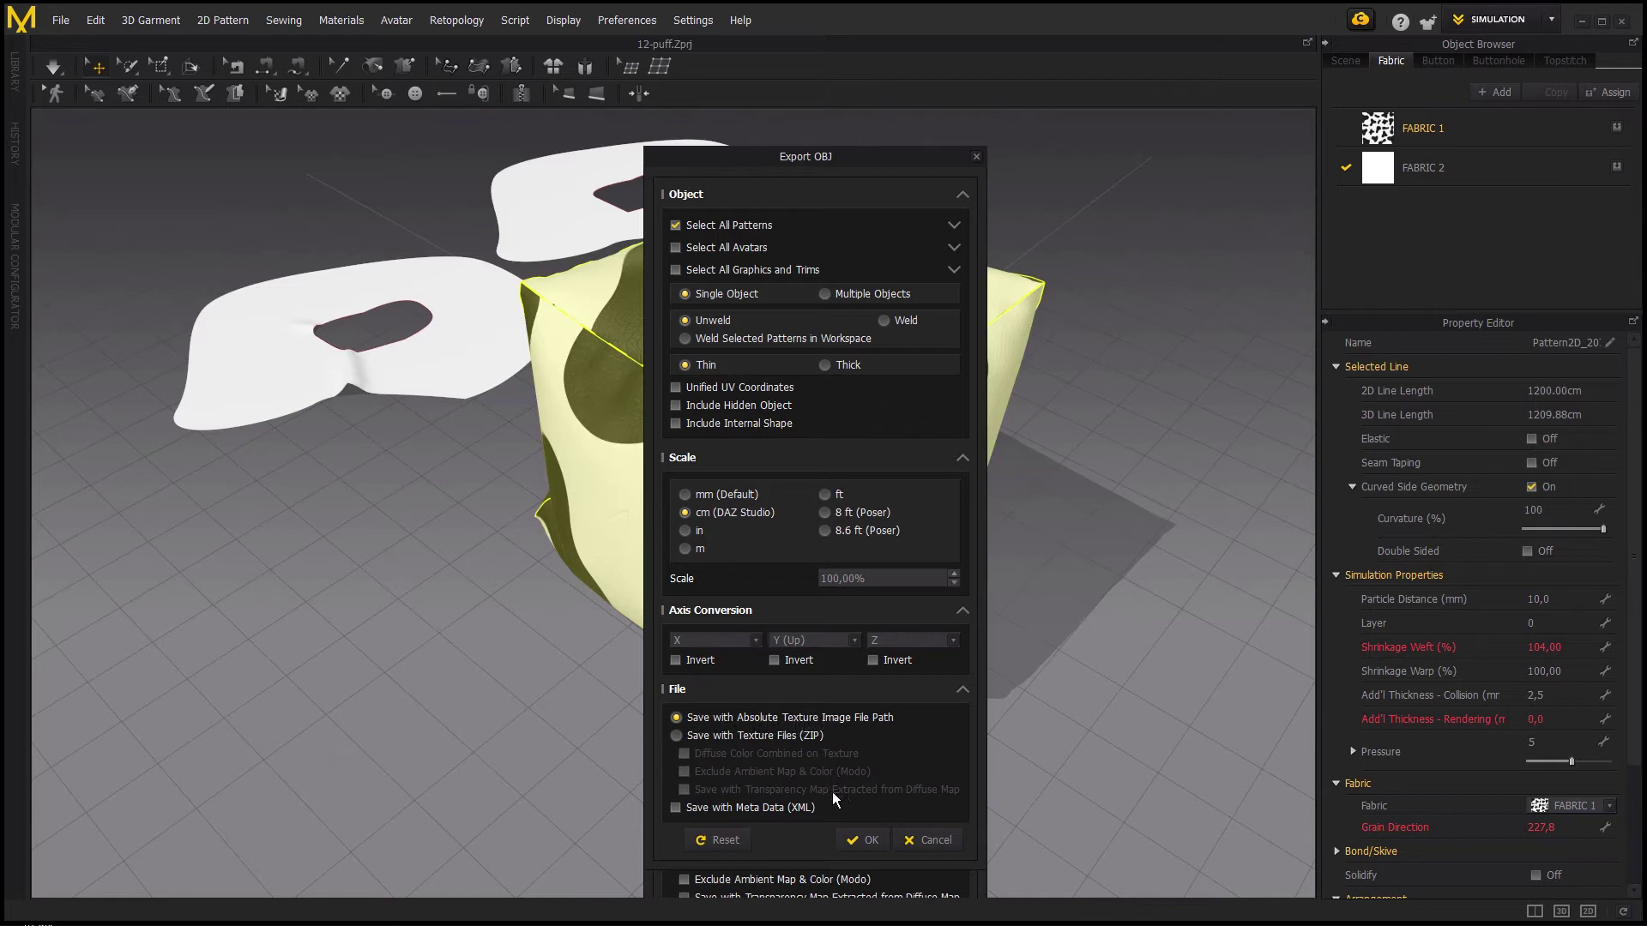
left_click(868, 840)
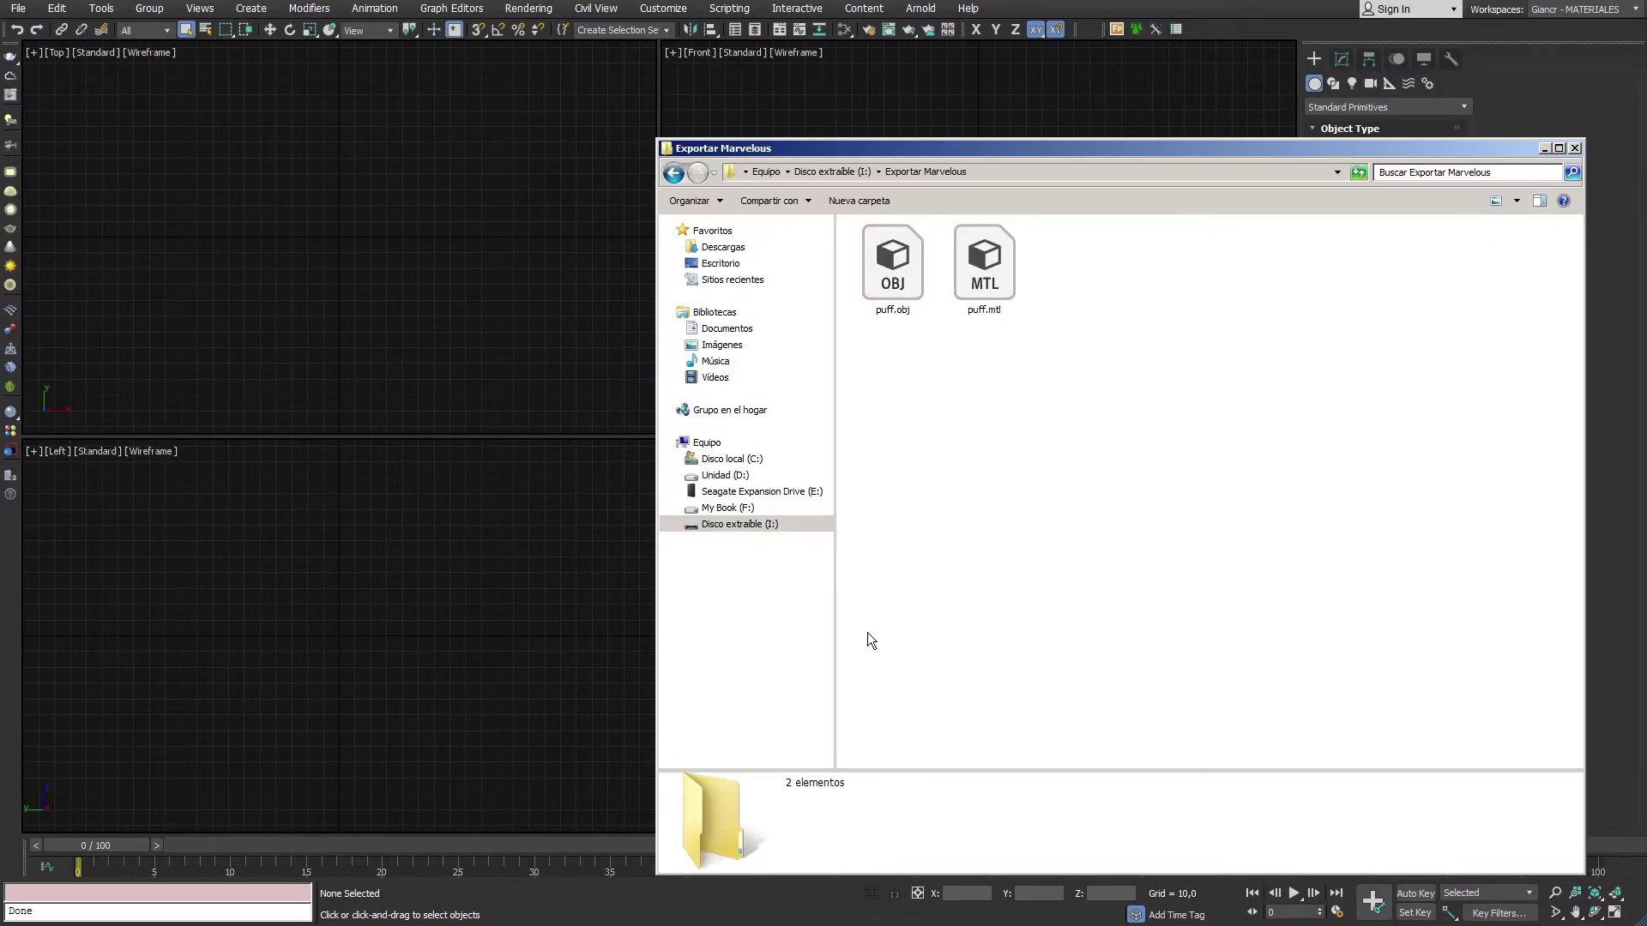
- Drag puff.obj into the Top viewport, select the imported model, and maximize Perspective with Alt+W
left_click(895, 293)
left_click_drag(892, 259, 337, 235)
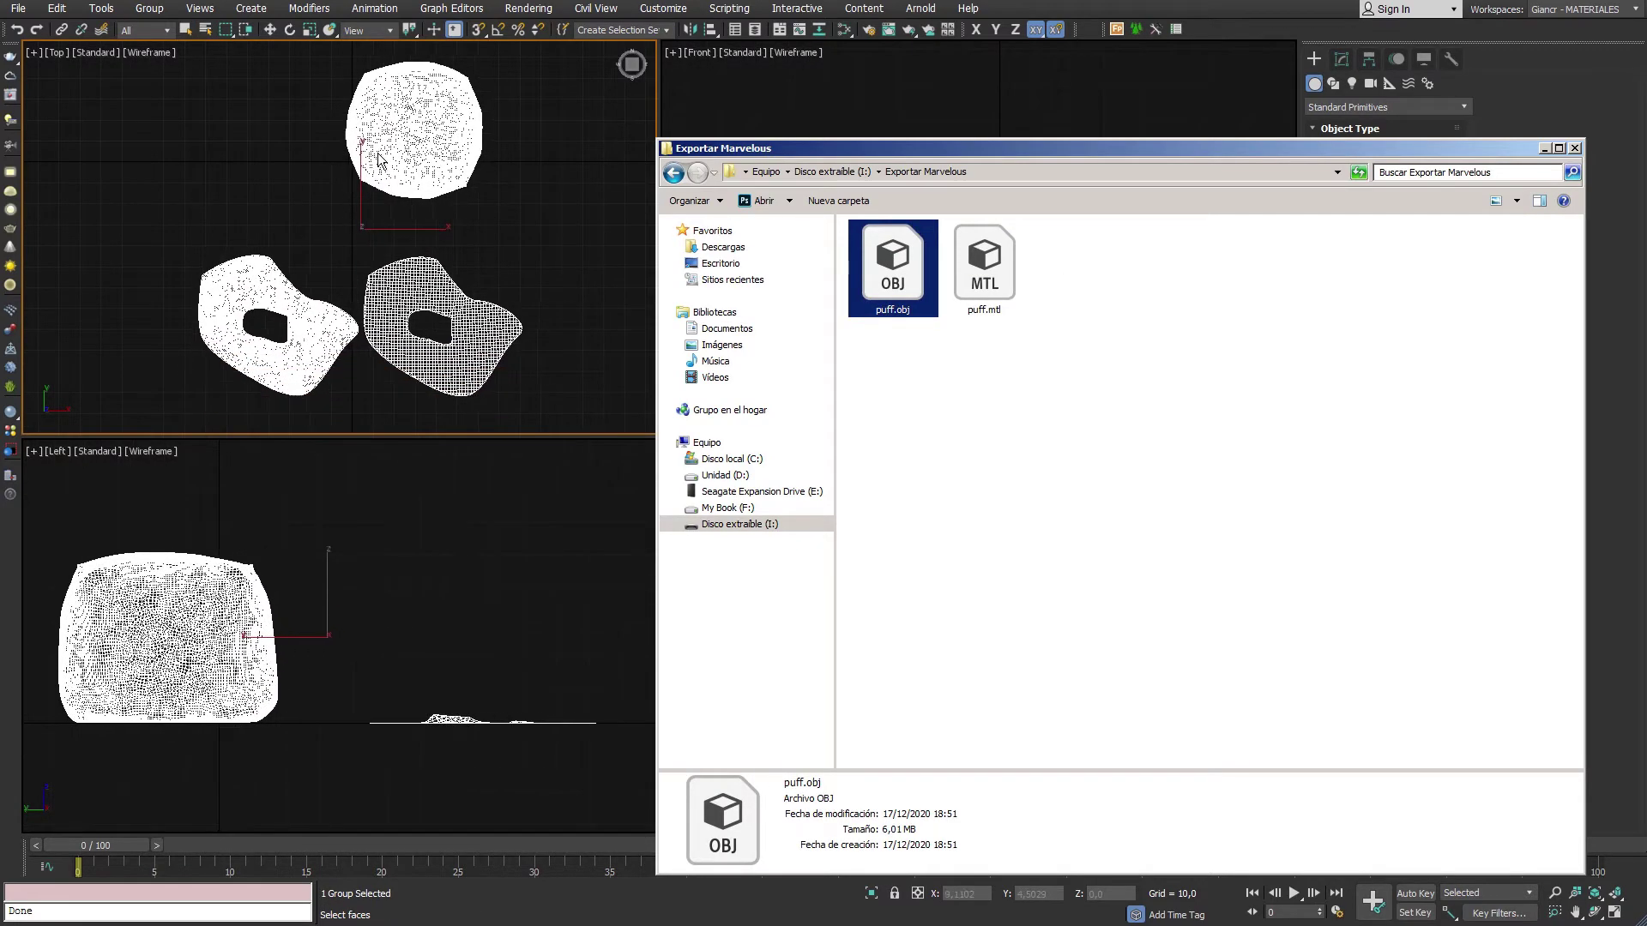
left_click(366, 92)
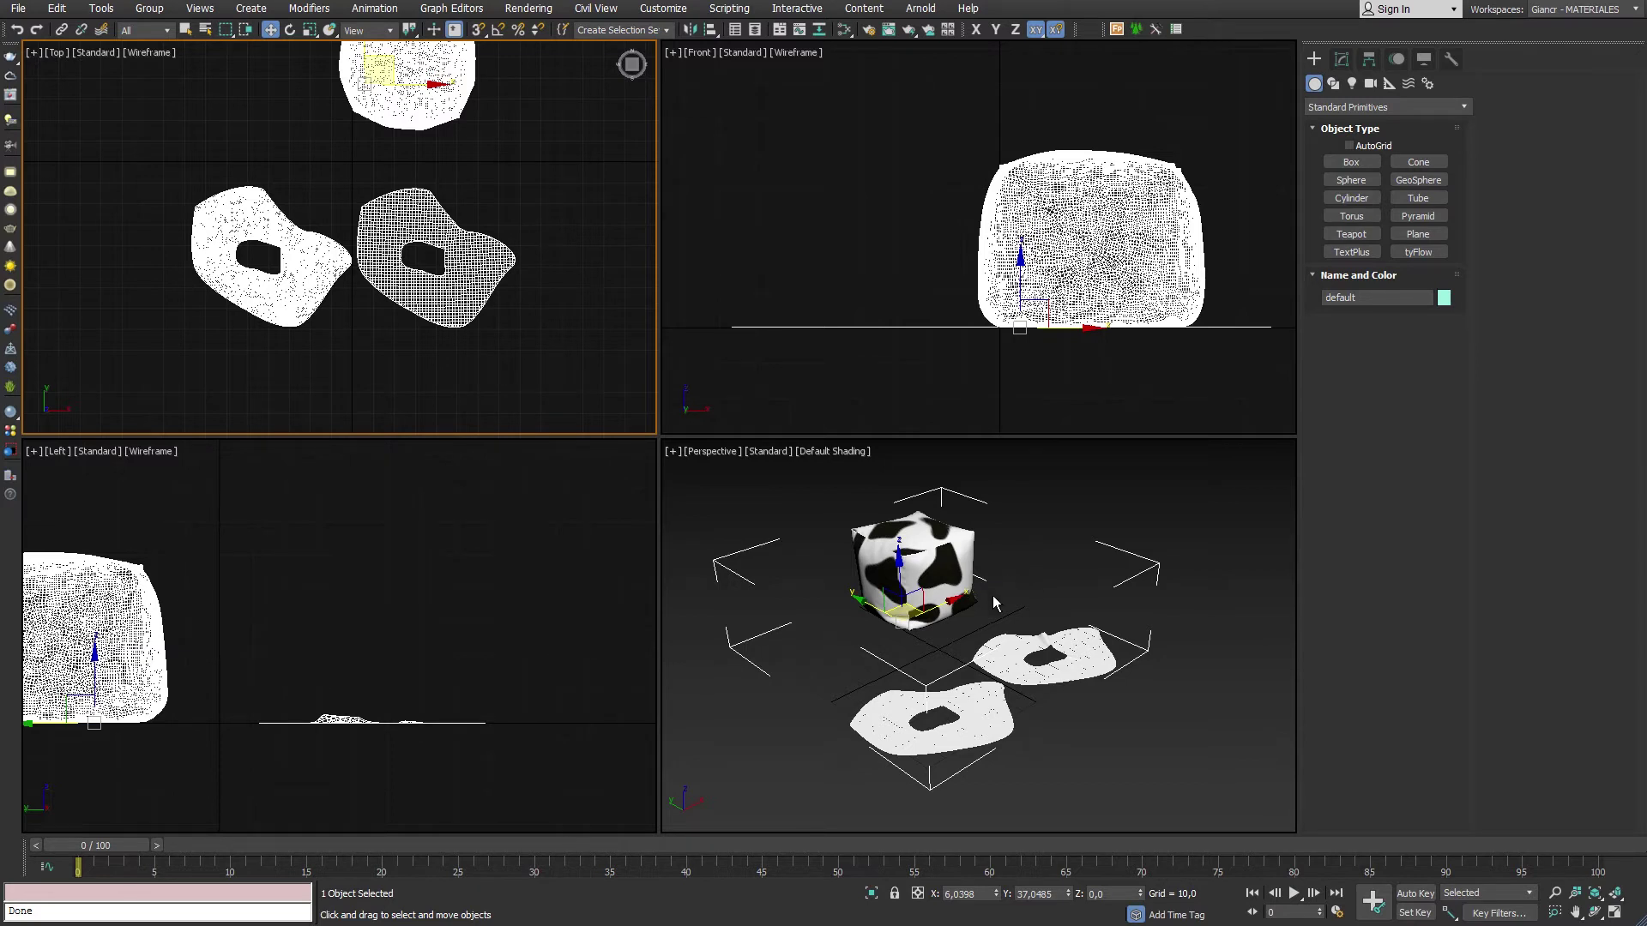
key("alt+w")
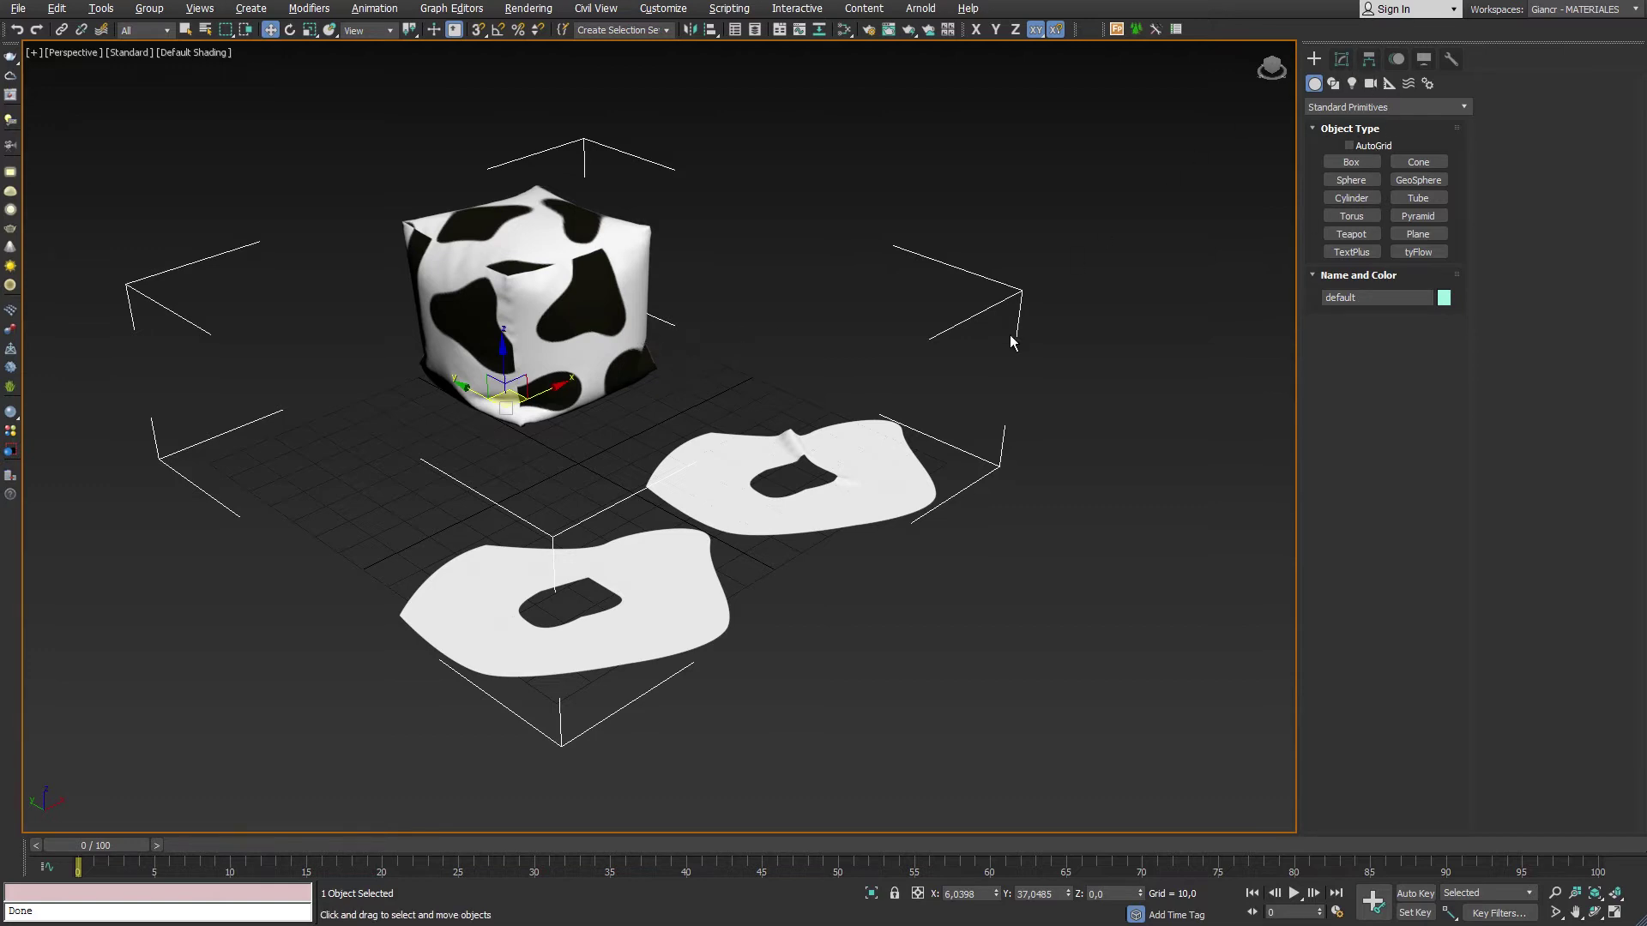
- Convert the puff model to an Editable Poly and switch to Element selection
right_click(940, 387)
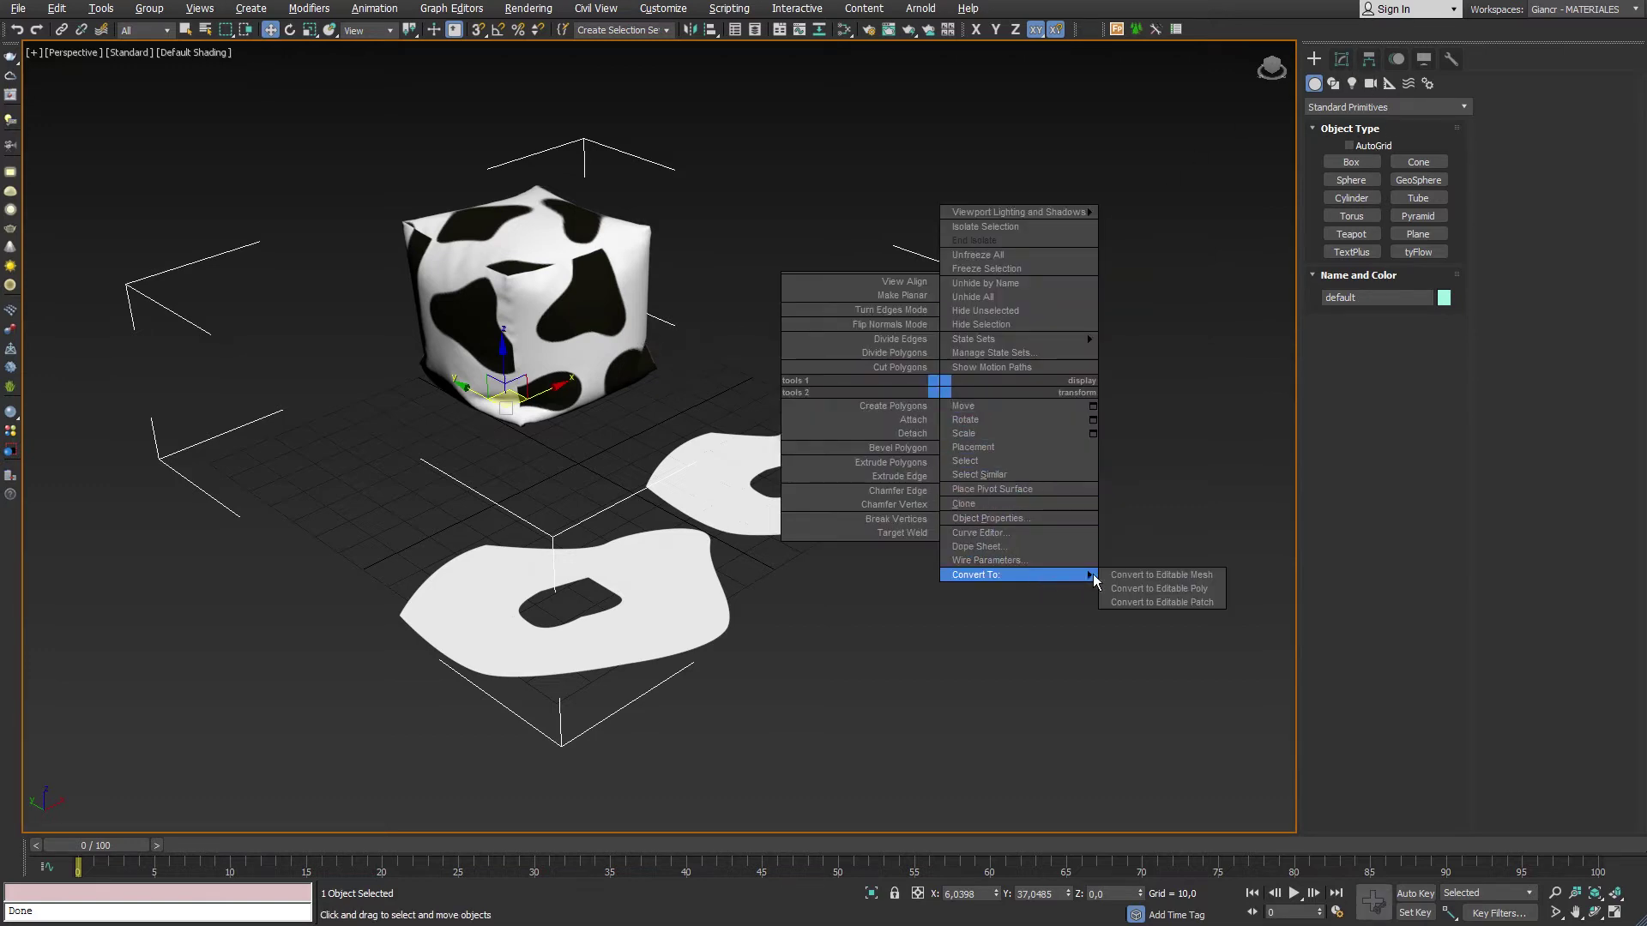
left_click(1197, 588)
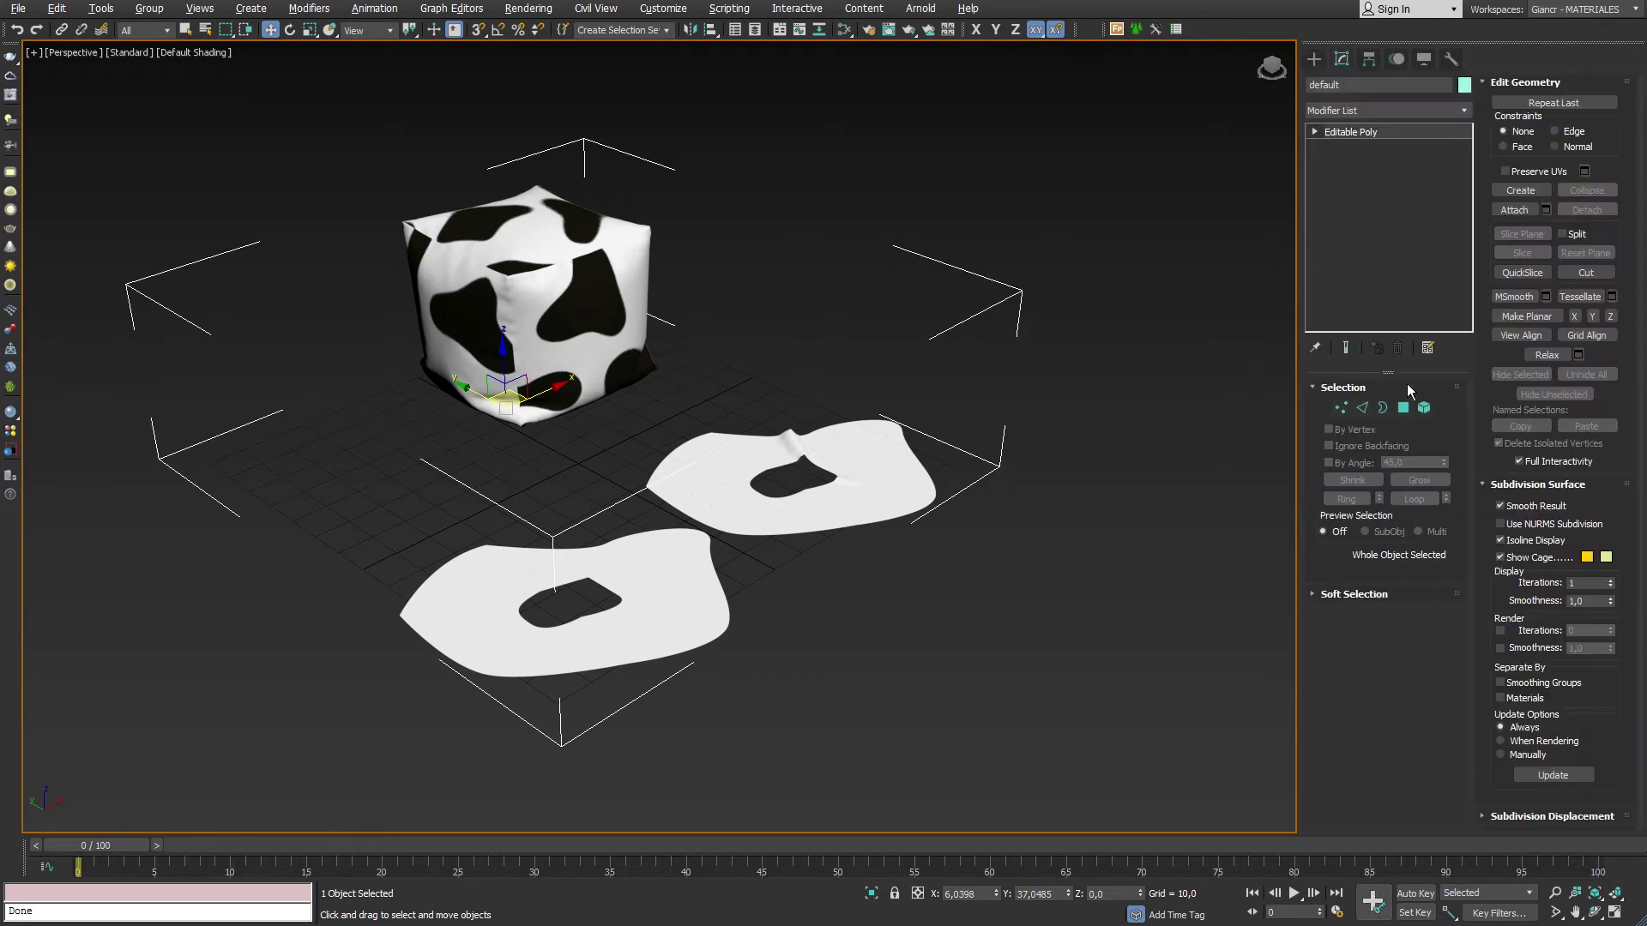
left_click(1423, 408)
- Select the cube's front, top and left sides and the right holed patch as separate elements
left_click(585, 311)
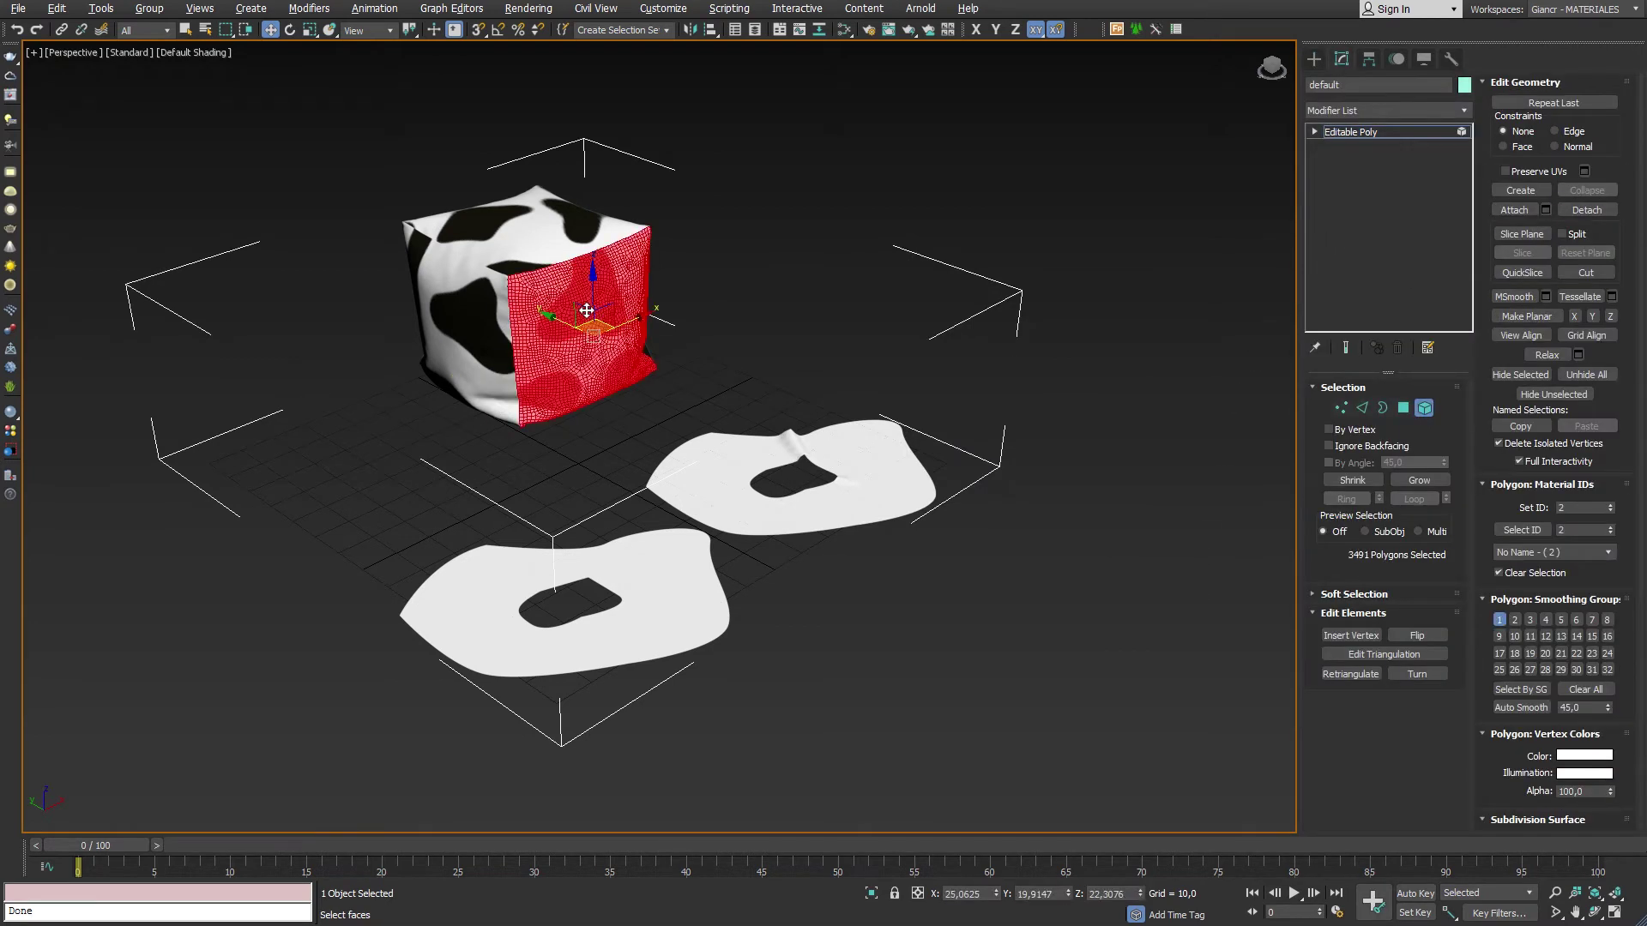
left_click(523, 243)
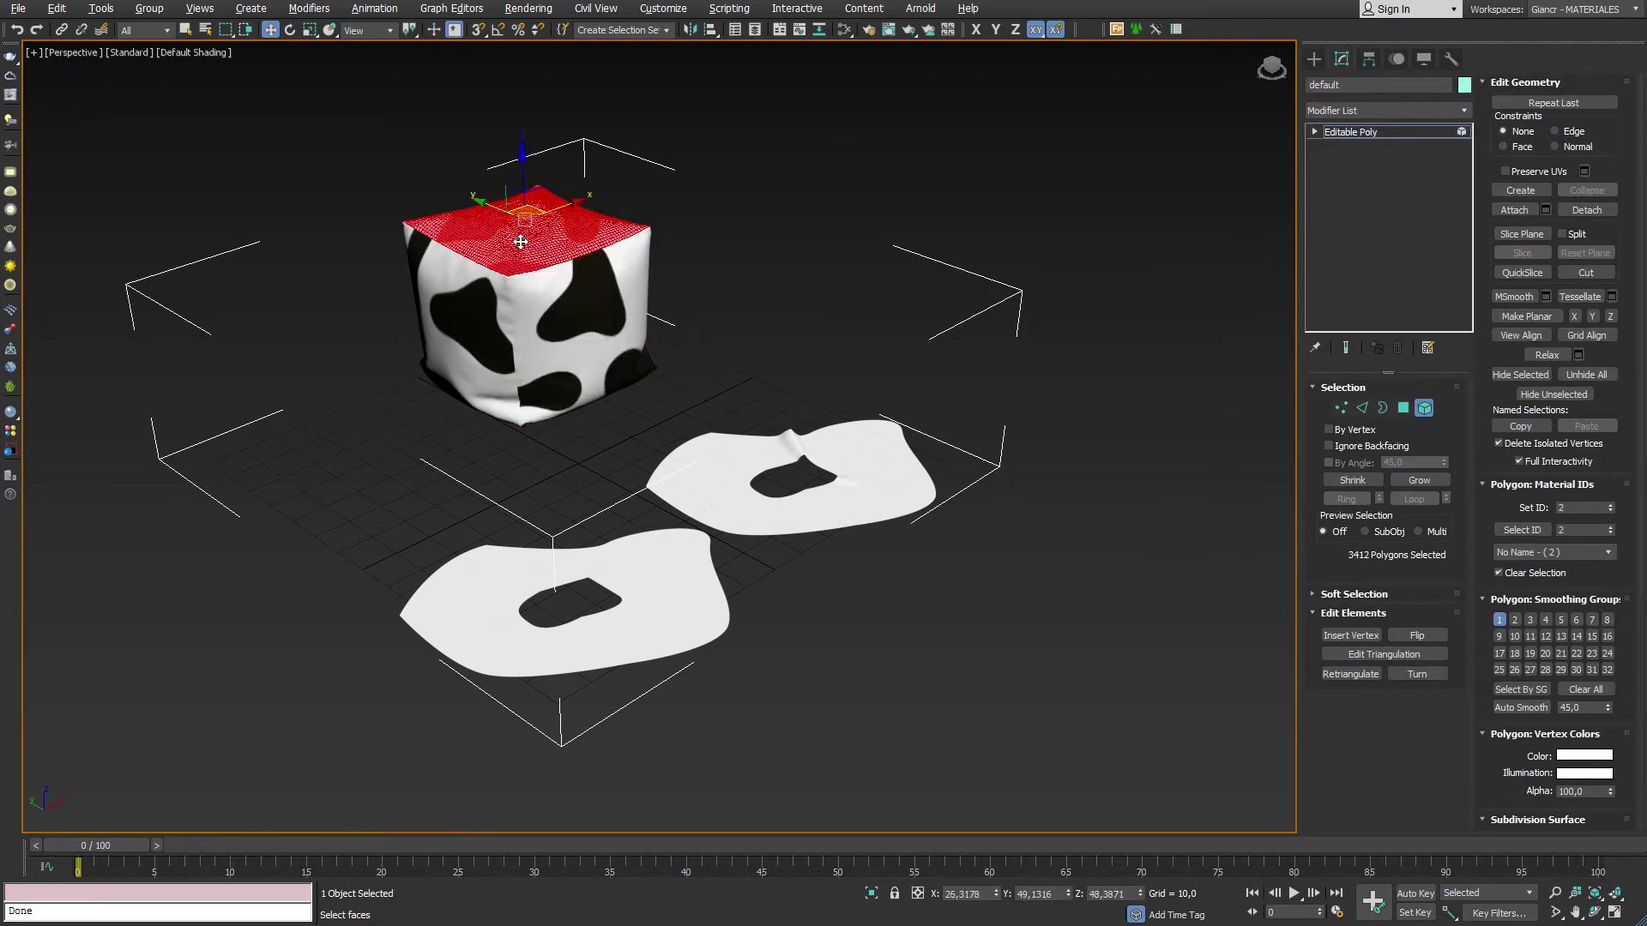
left_click(481, 282)
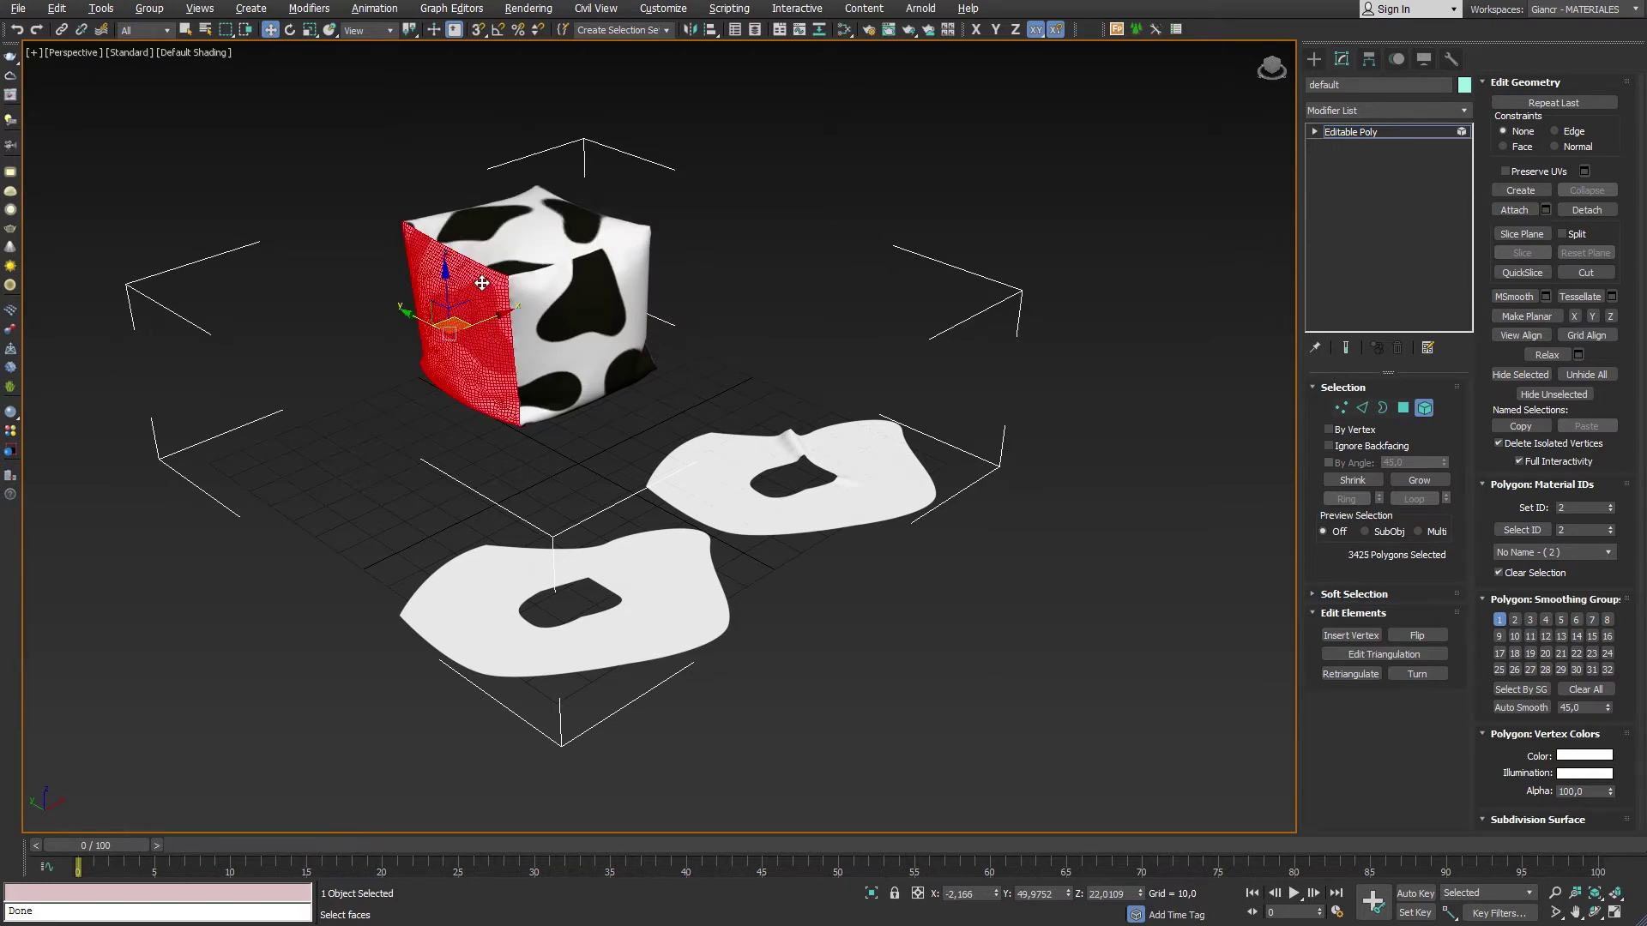
left_click(530, 288)
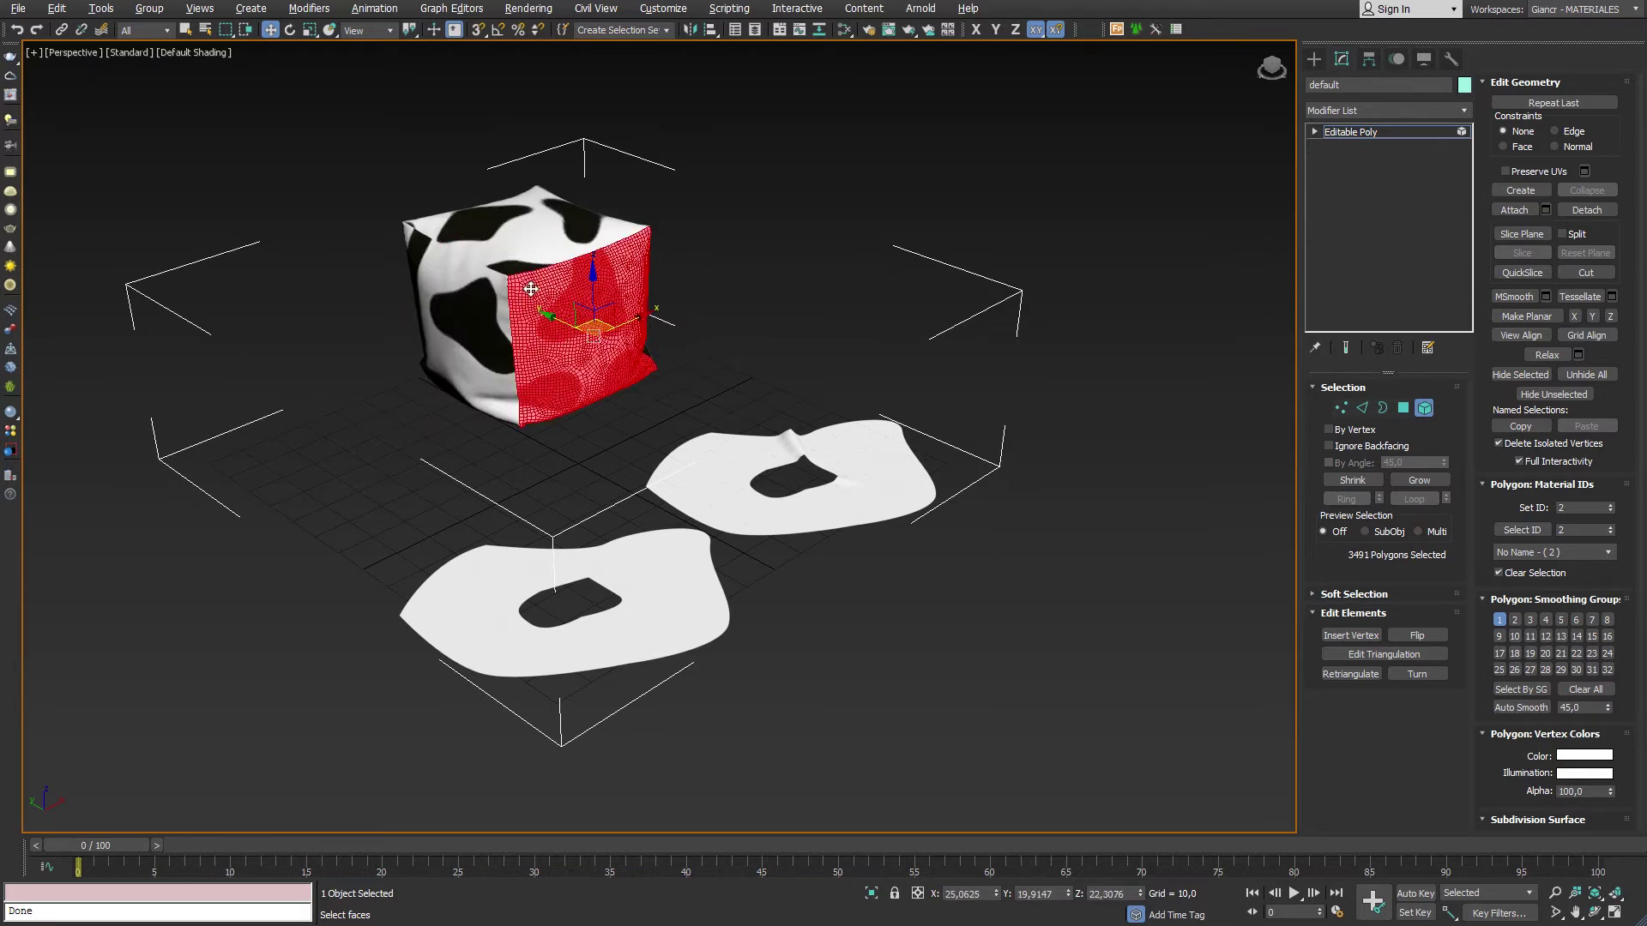
left_click(707, 466)
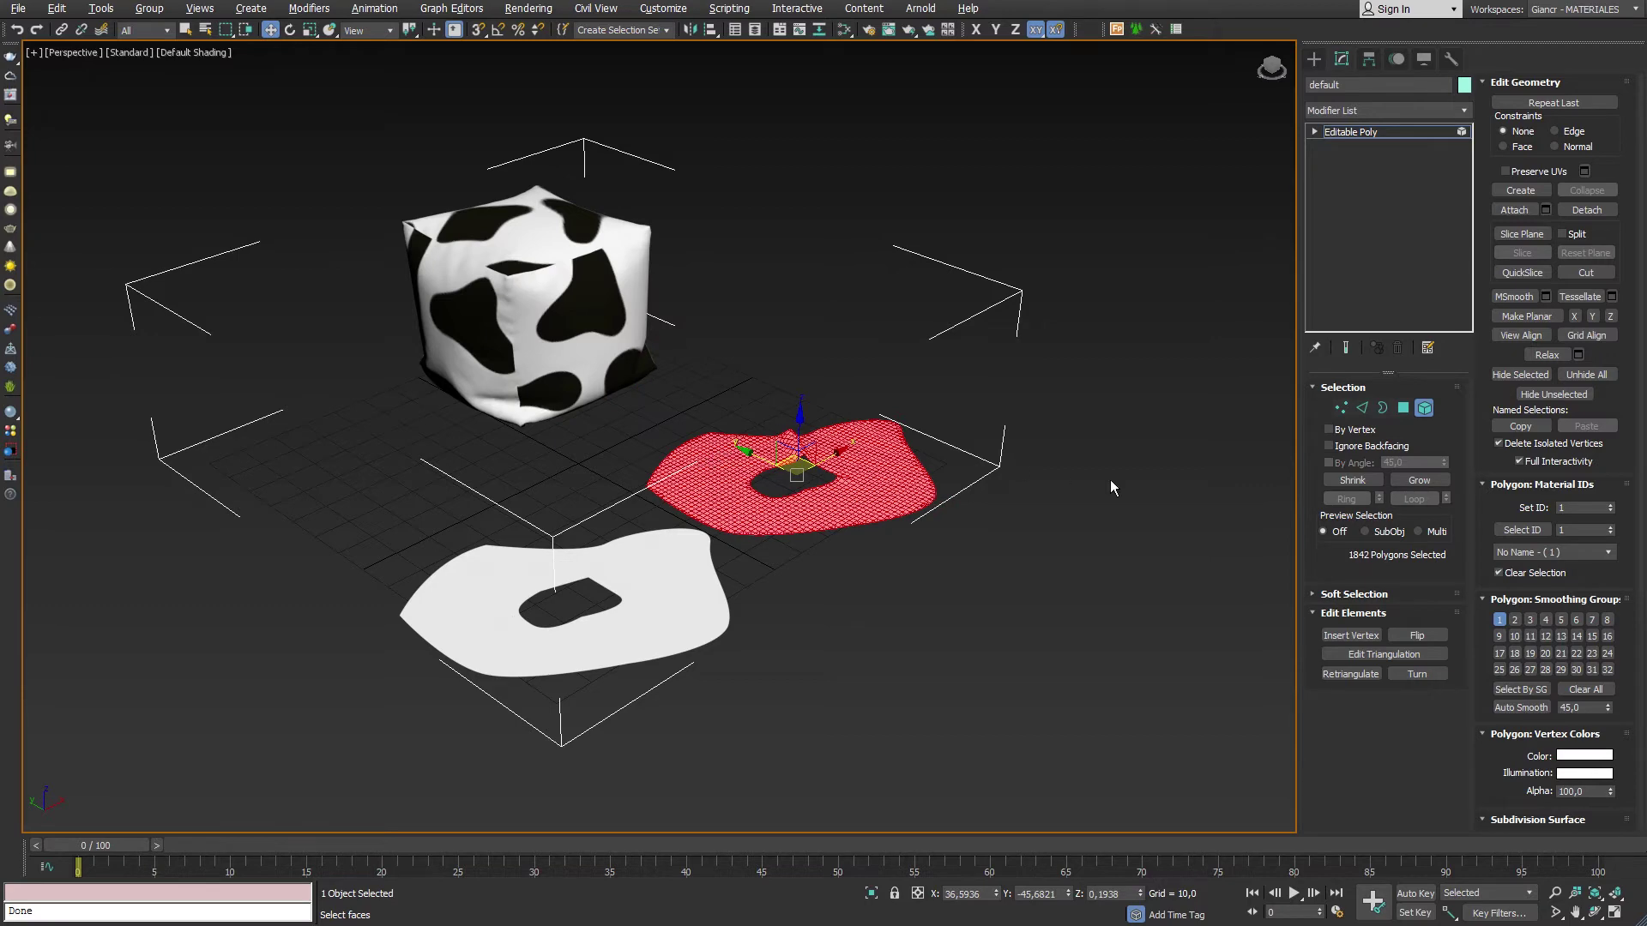
left_click(1424, 409)
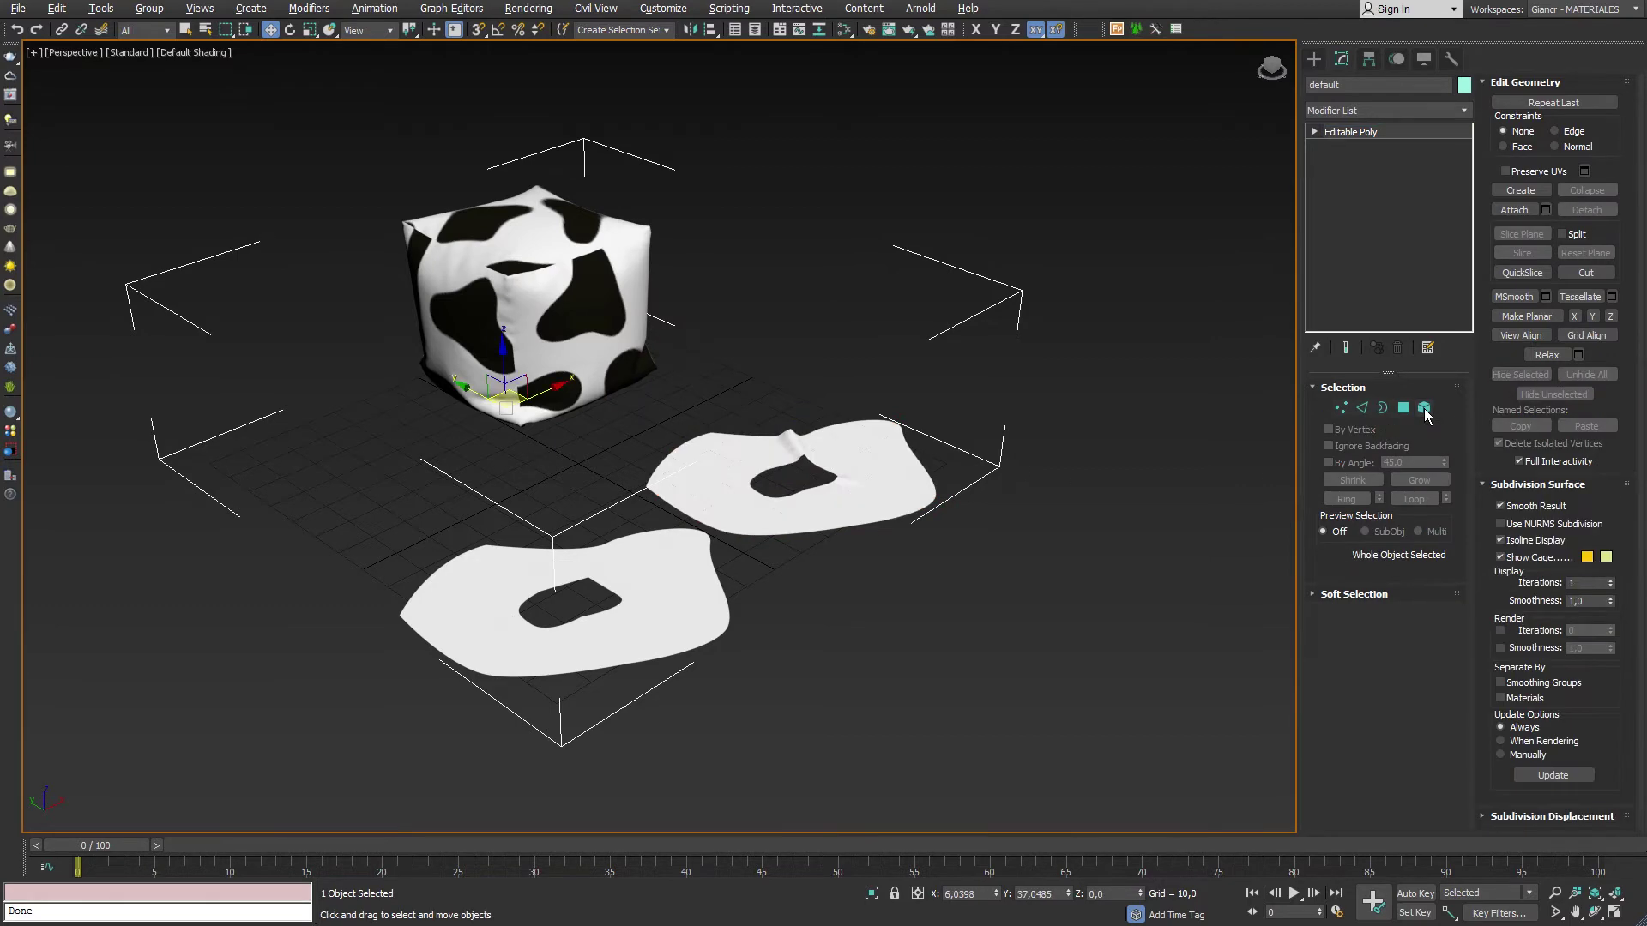
left_click(1464, 110)
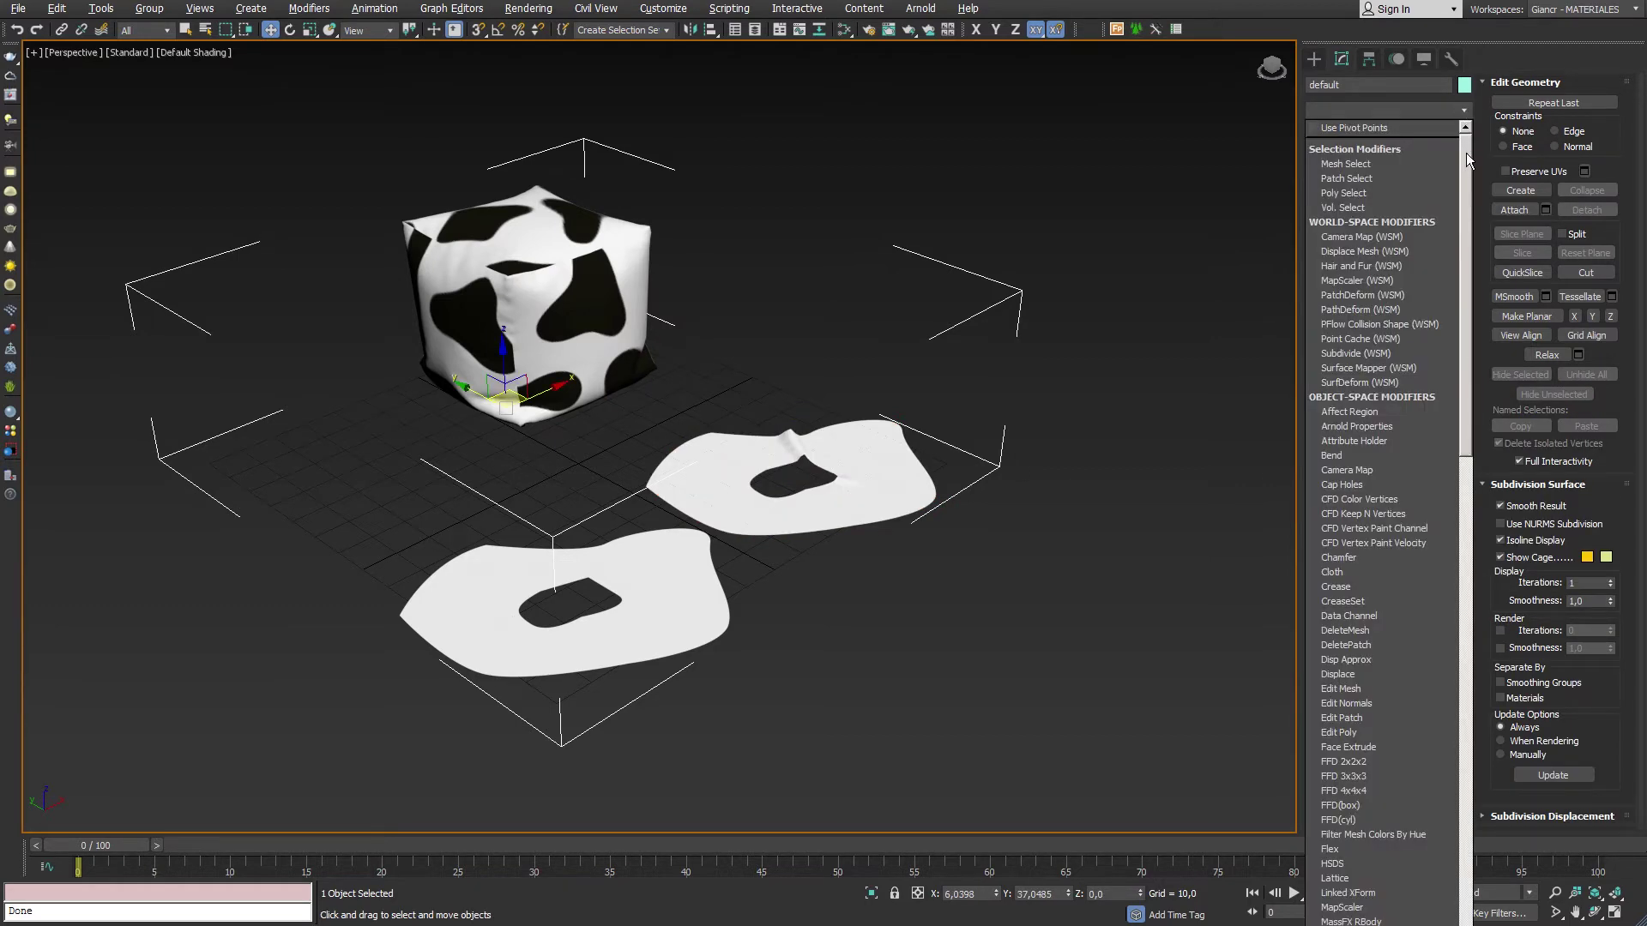
left_click_drag(1465, 153, 1469, 649)
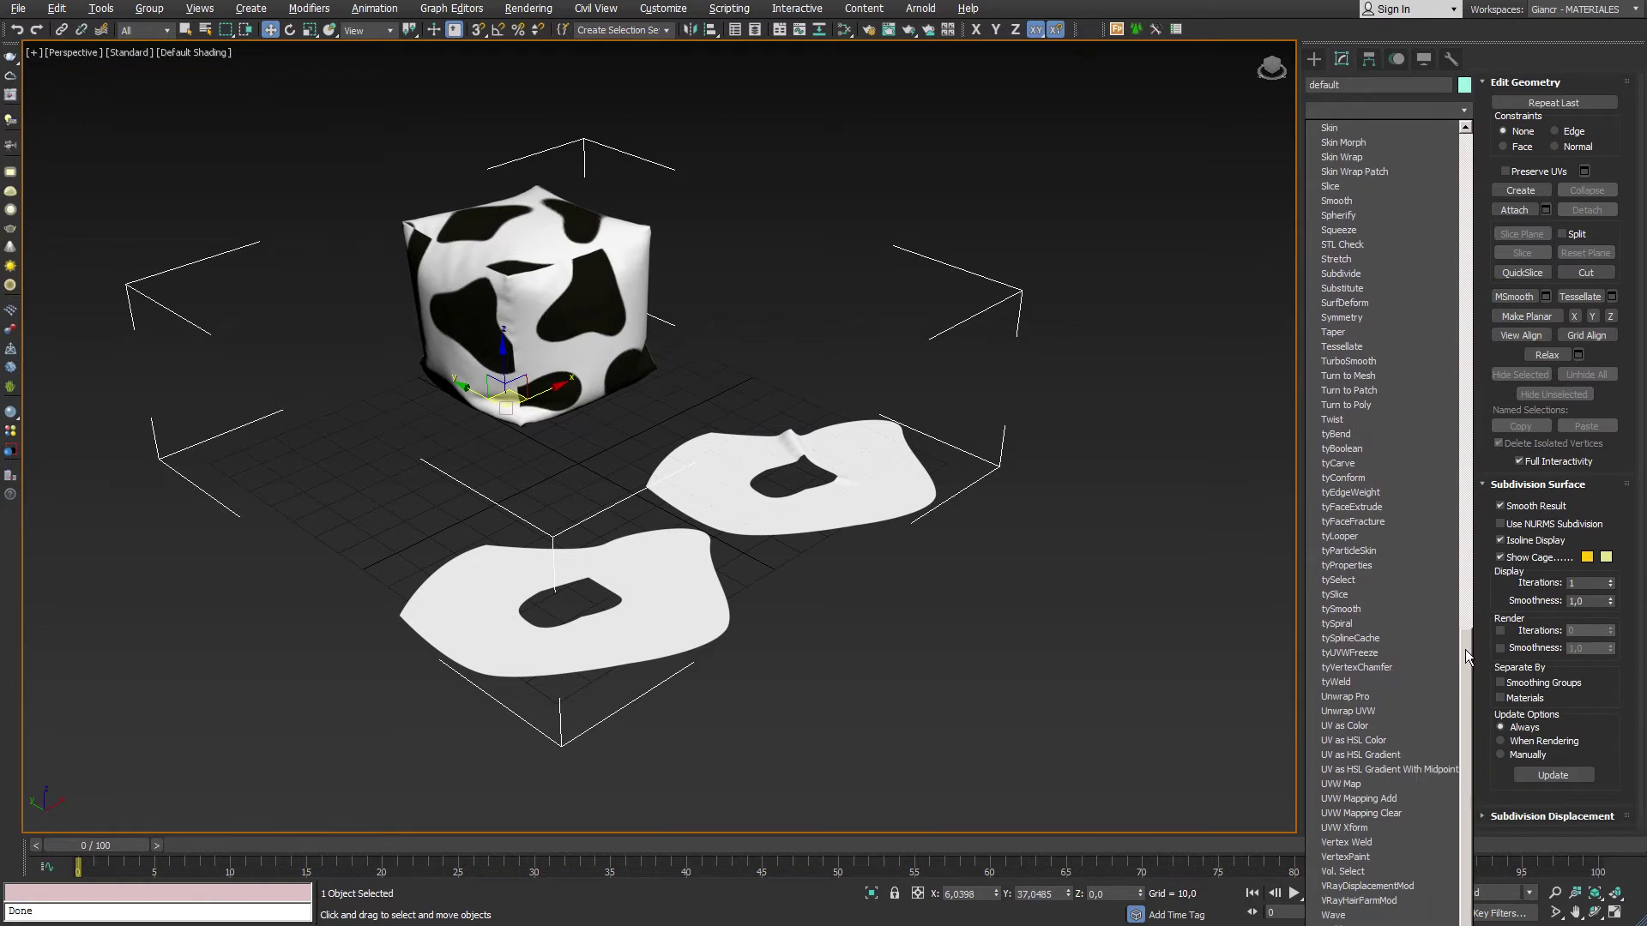
- Add an Unwrap UVW modifier to the puff and open its UV editor
left_click(1392, 710)
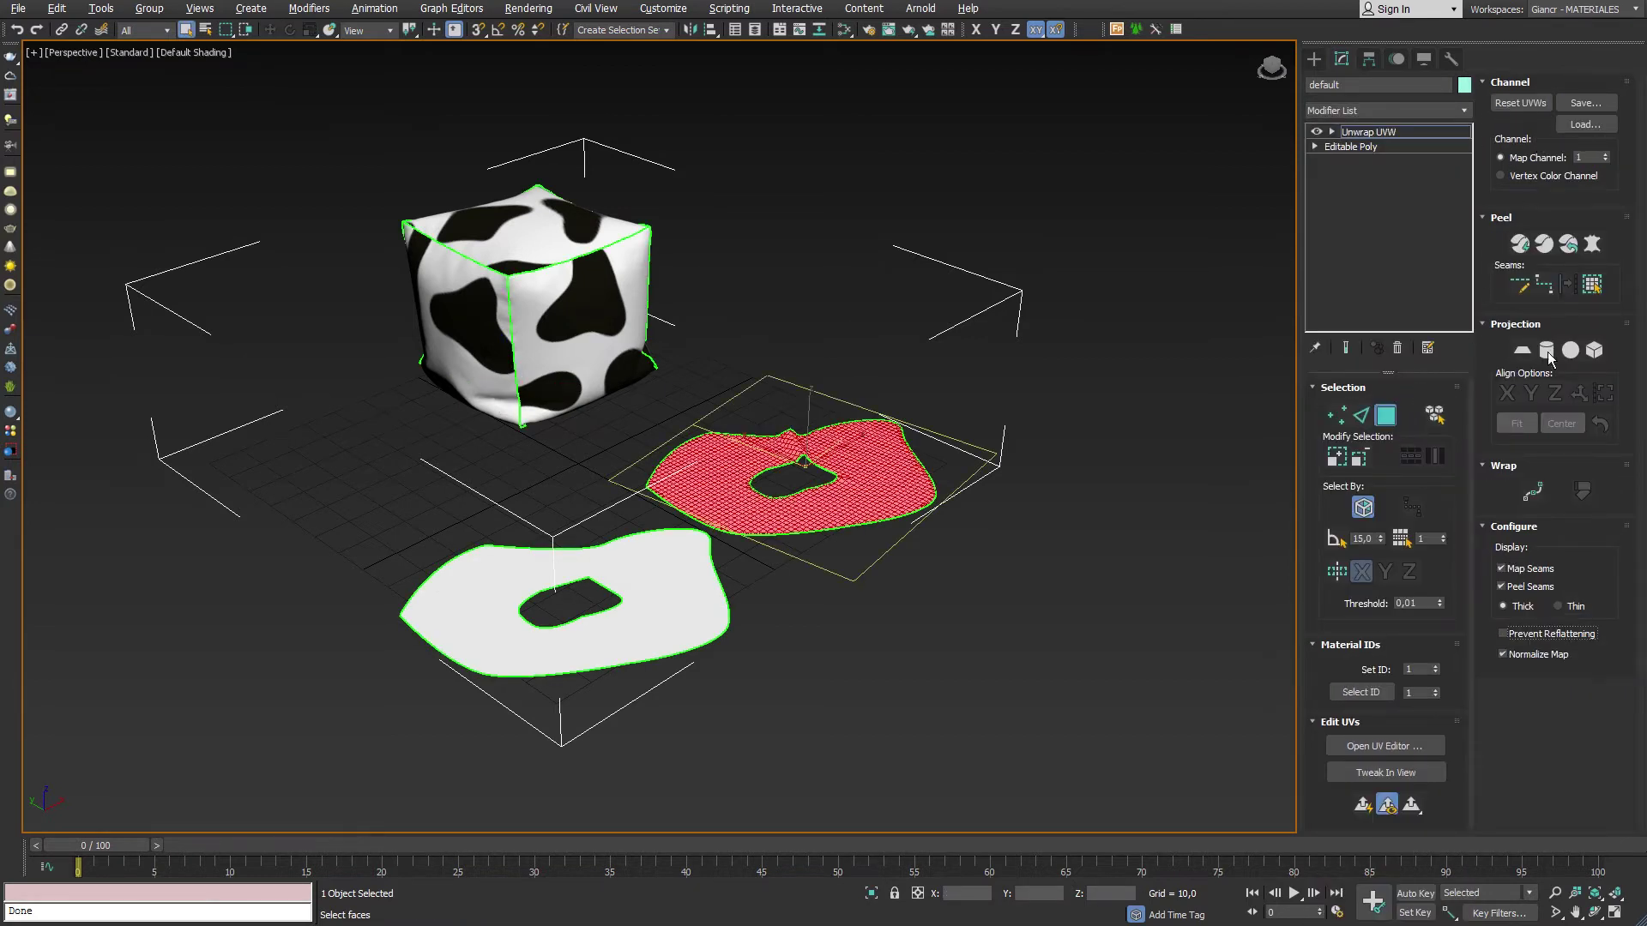
left_click(1379, 744)
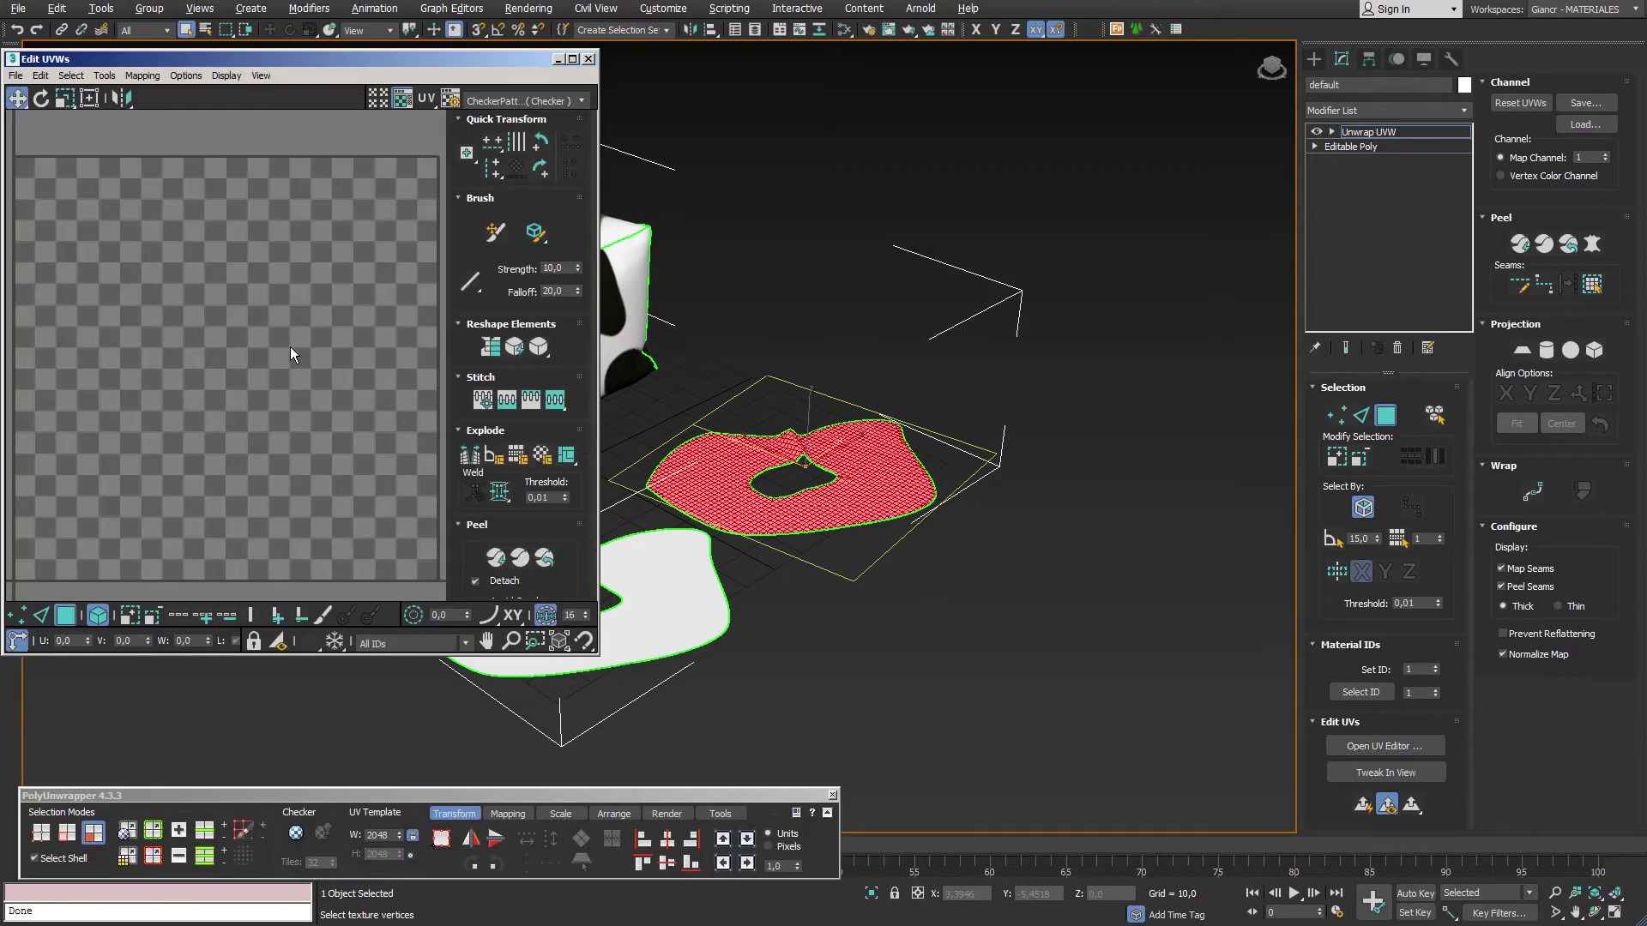
scroll(312, 352, "down", 2)
scroll(312, 354, "down", 3)
scroll(216, 379, "up", 1)
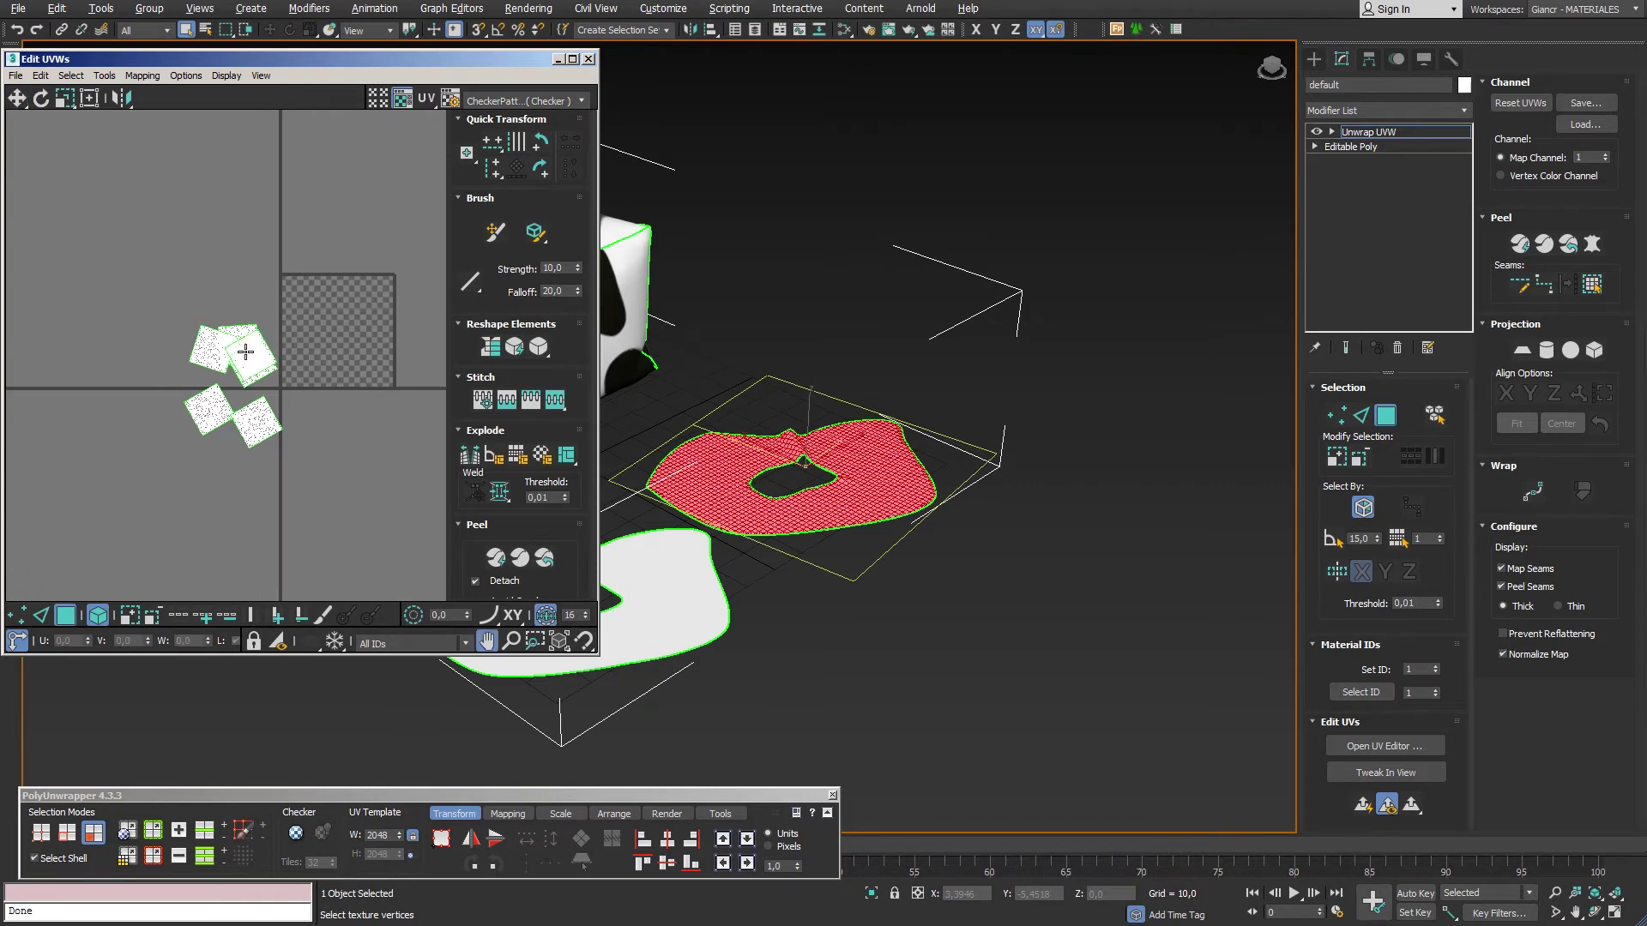
scroll(227, 374, "up", 1)
scroll(236, 370, "up", 1)
scroll(248, 365, "up", 1)
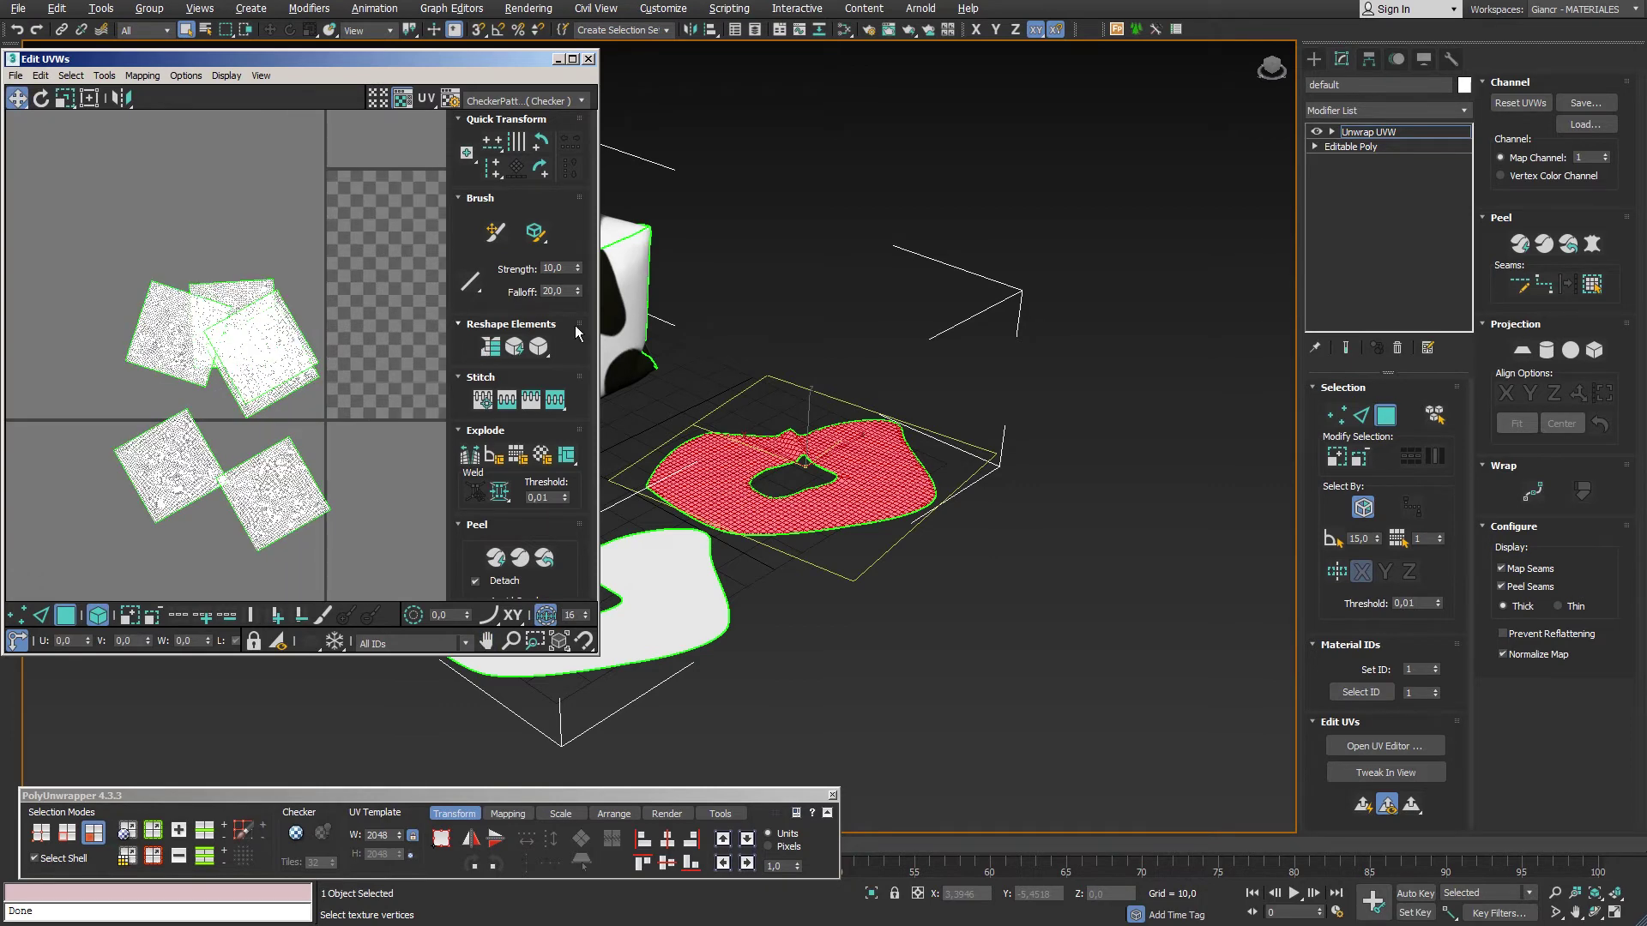
- Inspect the UV islands of the cube's sides by selecting their faces, then exit Polygon mode
middle_click_drag(600, 326, 852, 348)
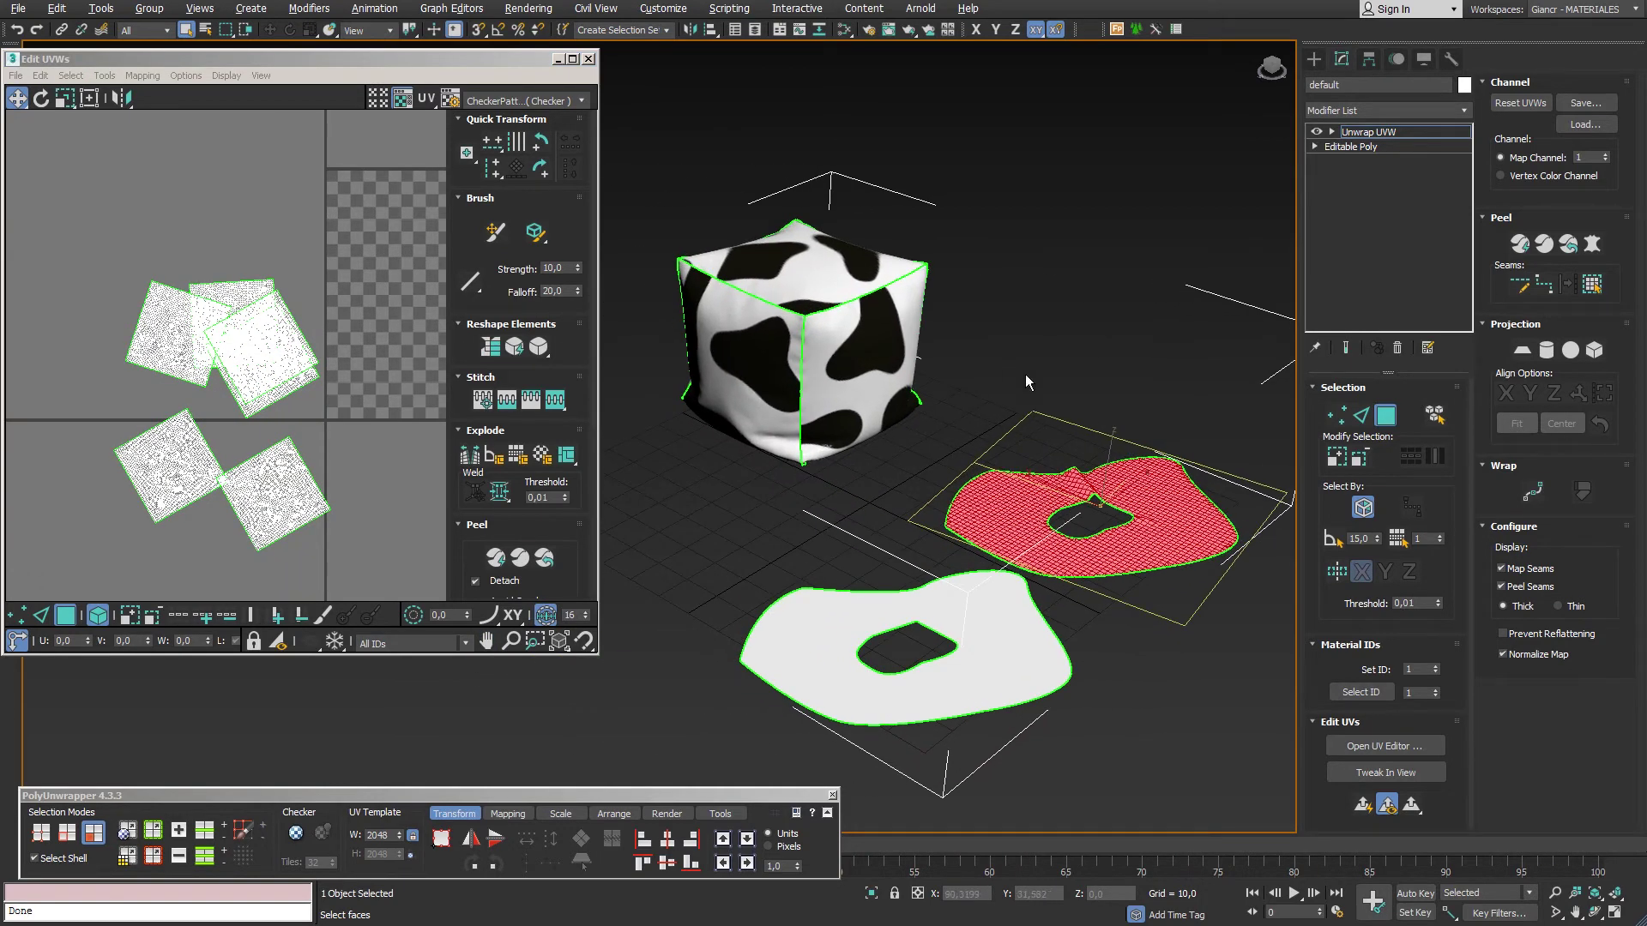
left_click(866, 369)
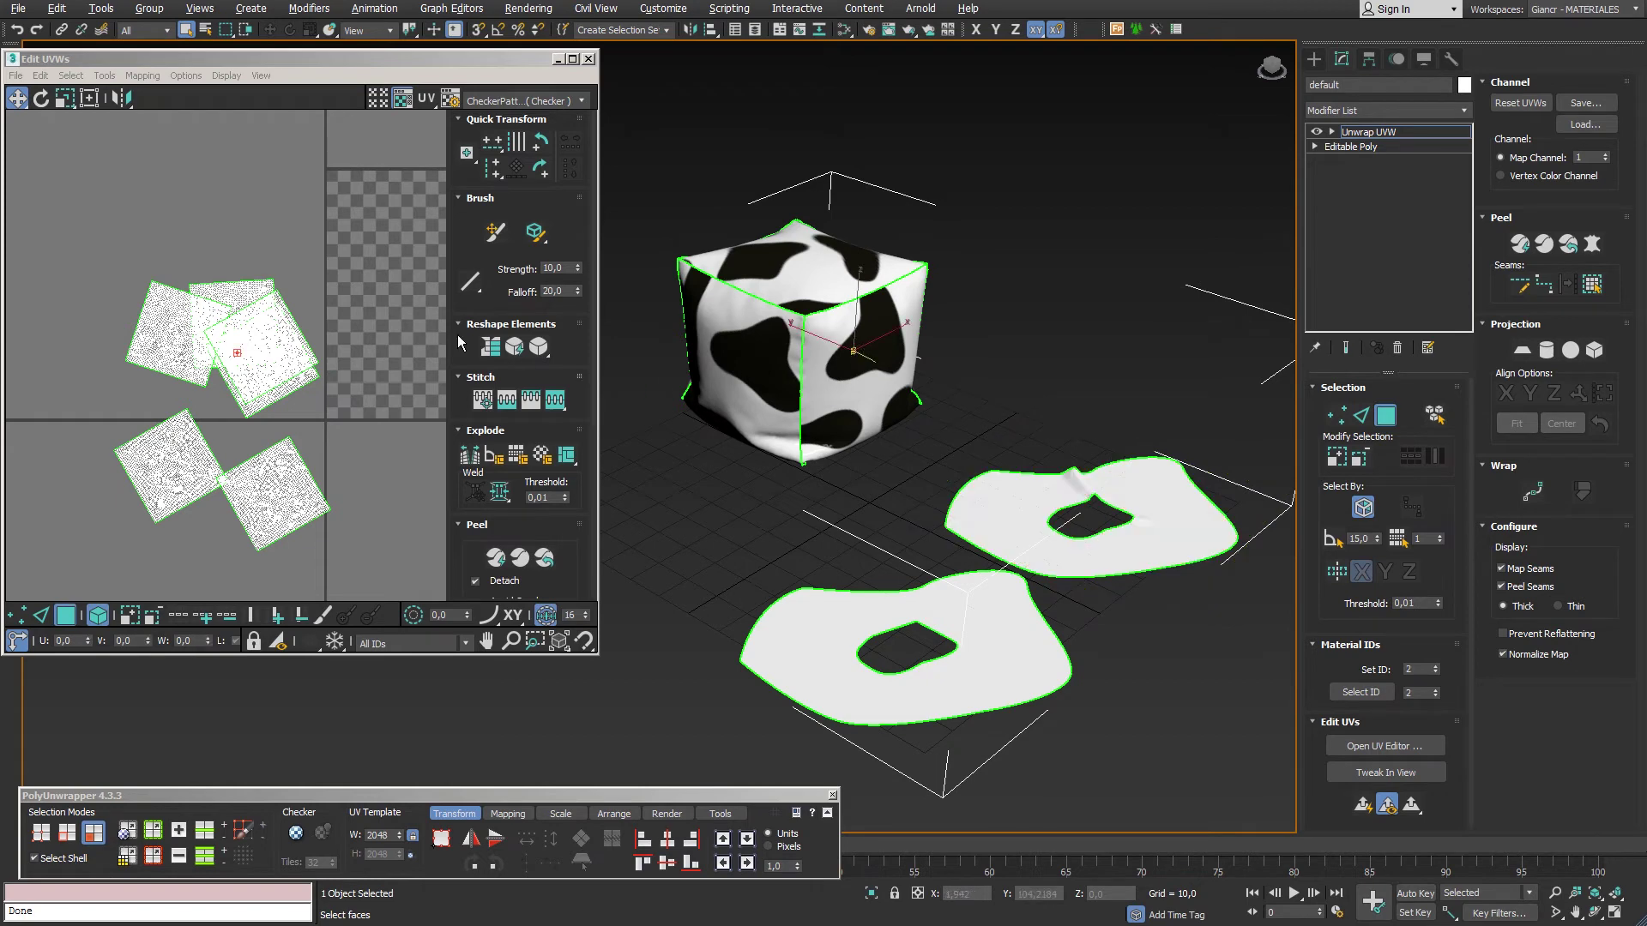
left_click(277, 296)
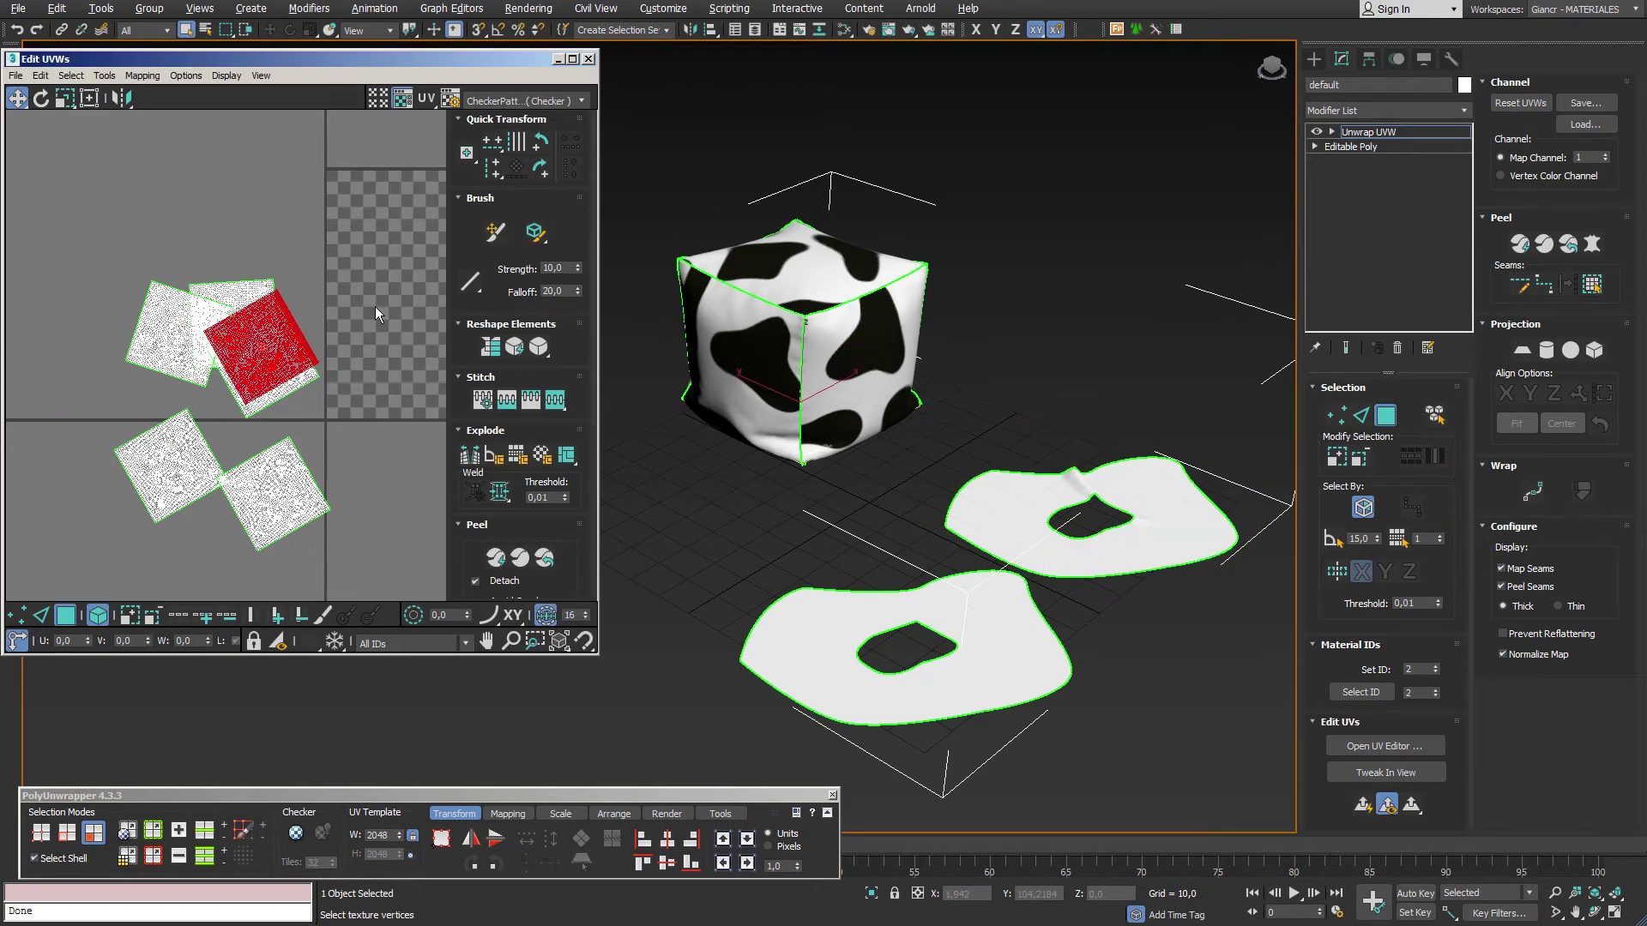
mouse_move(754, 424)
middle_mouse_down("alt")
mouse_move(789, 425)
mouse_move(732, 487)
middle_mouse_up("alt")
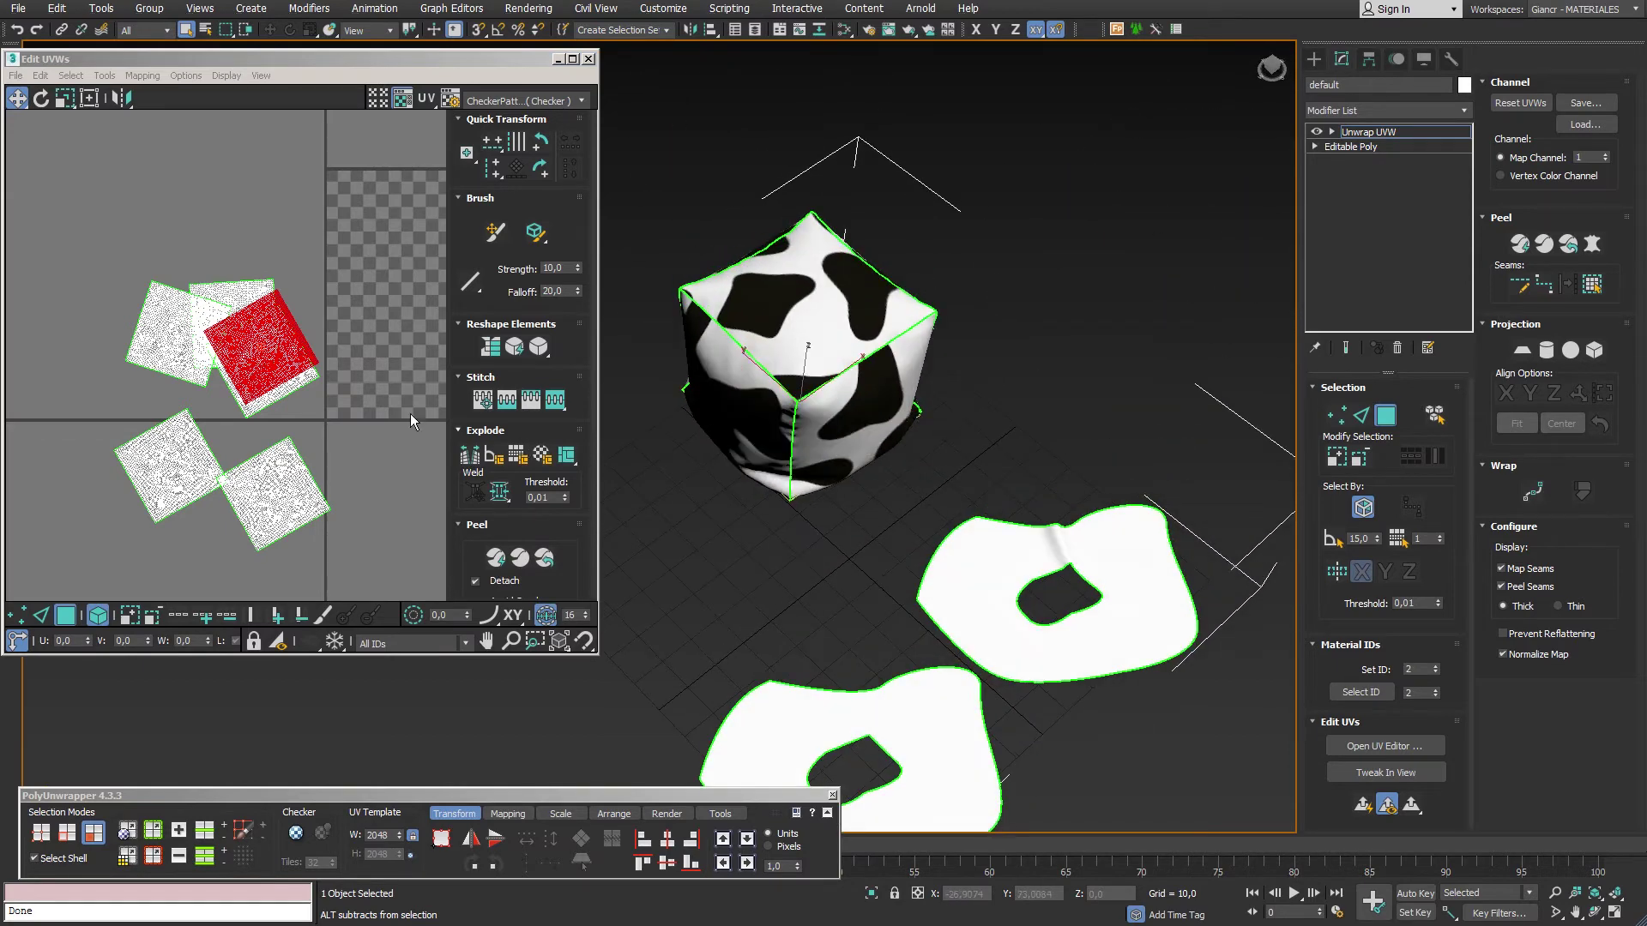
left_click(737, 369)
mouse_move(737, 369)
middle_mouse_down("alt")
mouse_move(769, 415)
mouse_move(847, 375)
mouse_move(771, 403)
middle_mouse_up("alt")
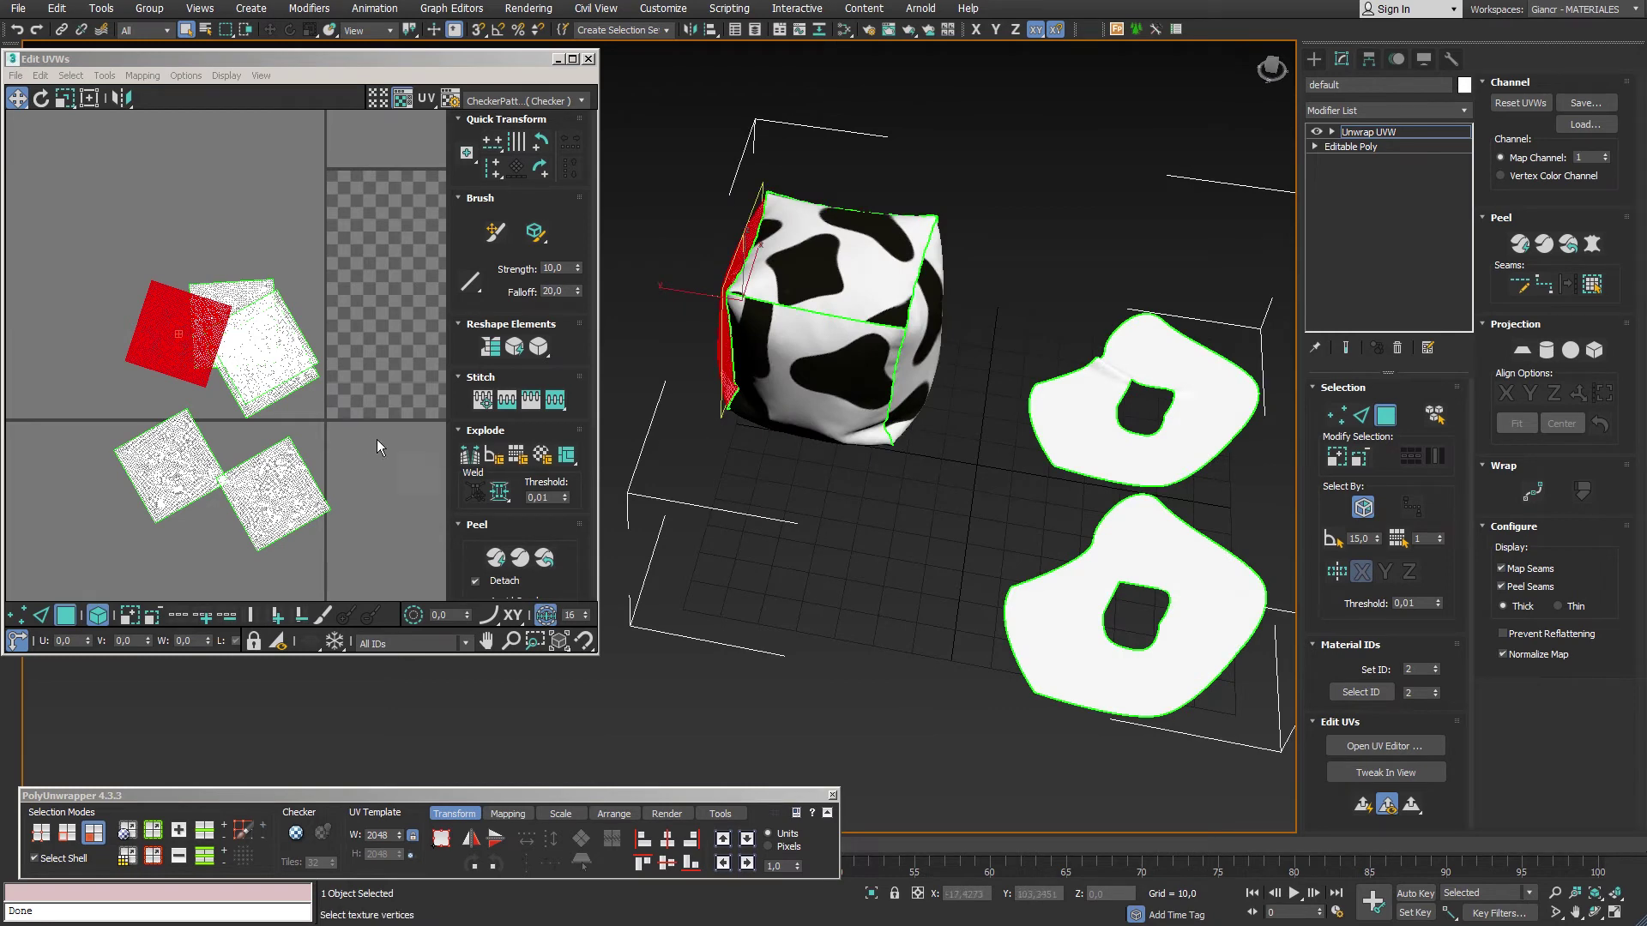
scroll(378, 439, "down", 2)
scroll(299, 400, "down", 3)
scroll(295, 400, "down", 2)
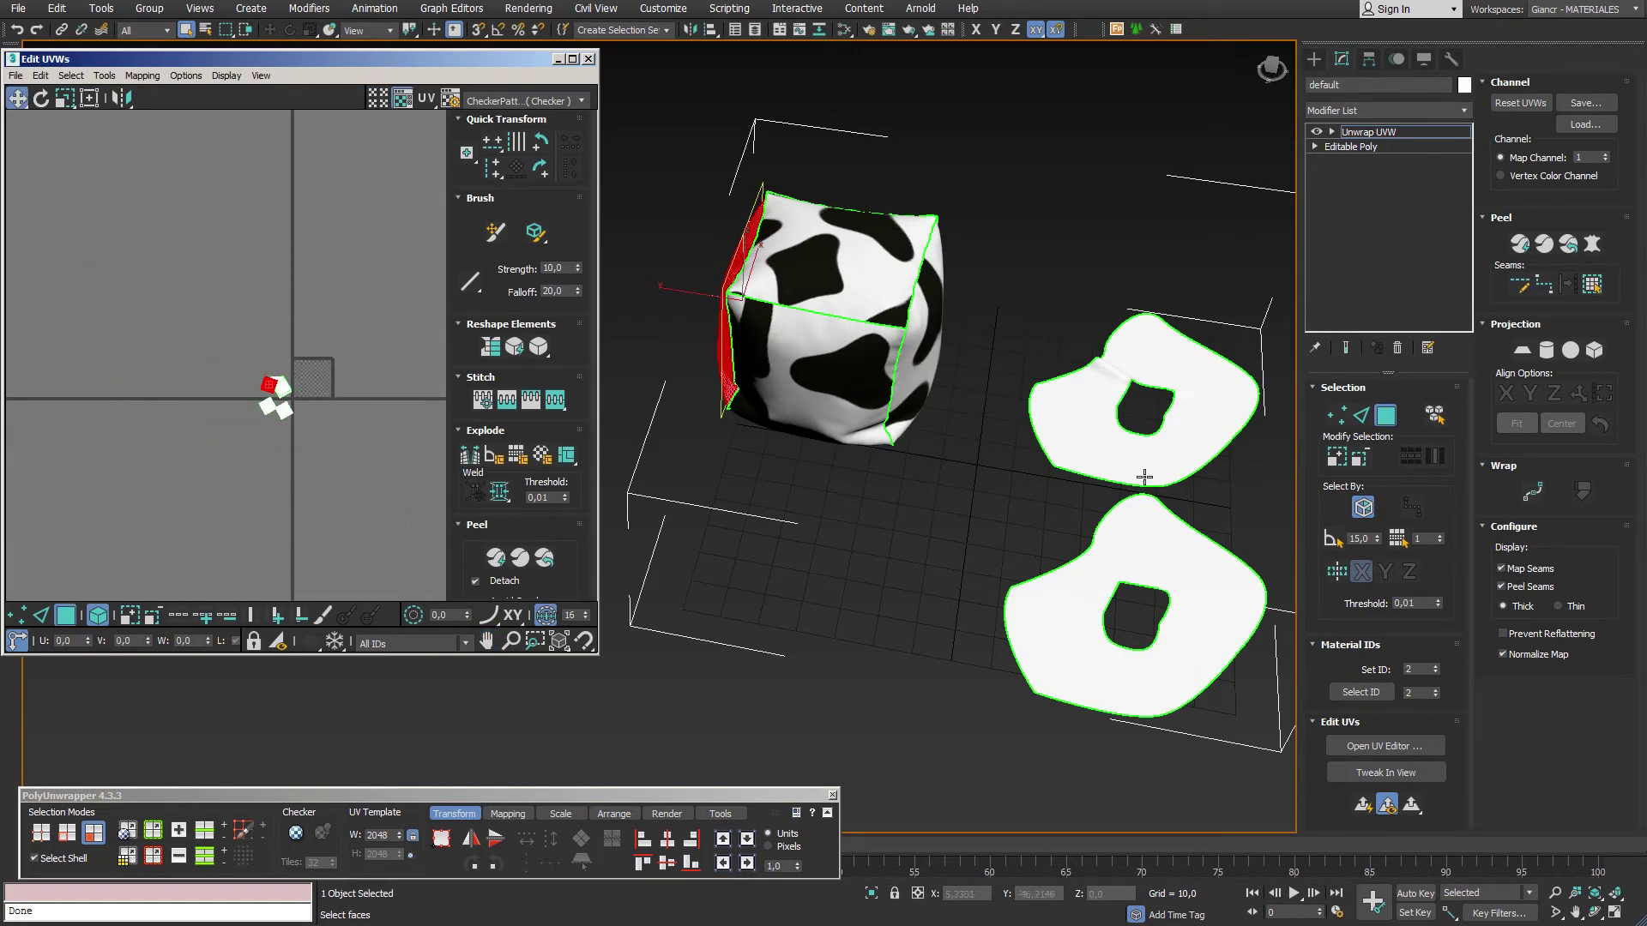
scroll(257, 377, "up", 4)
scroll(242, 368, "up", 6)
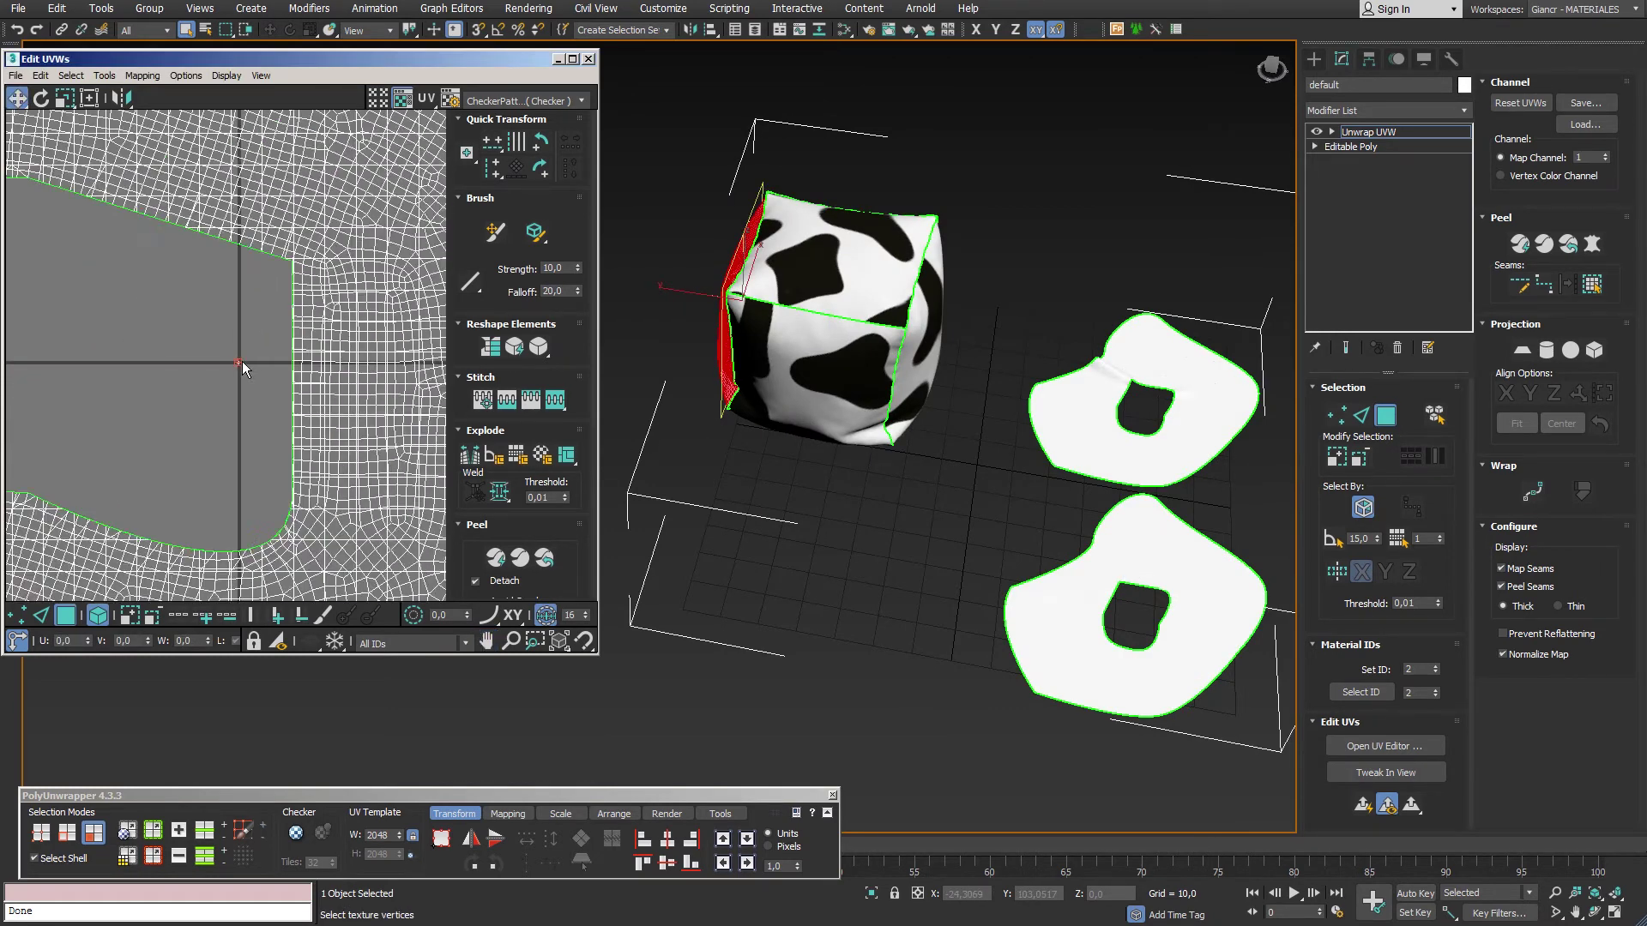
scroll(243, 369, "down", 5)
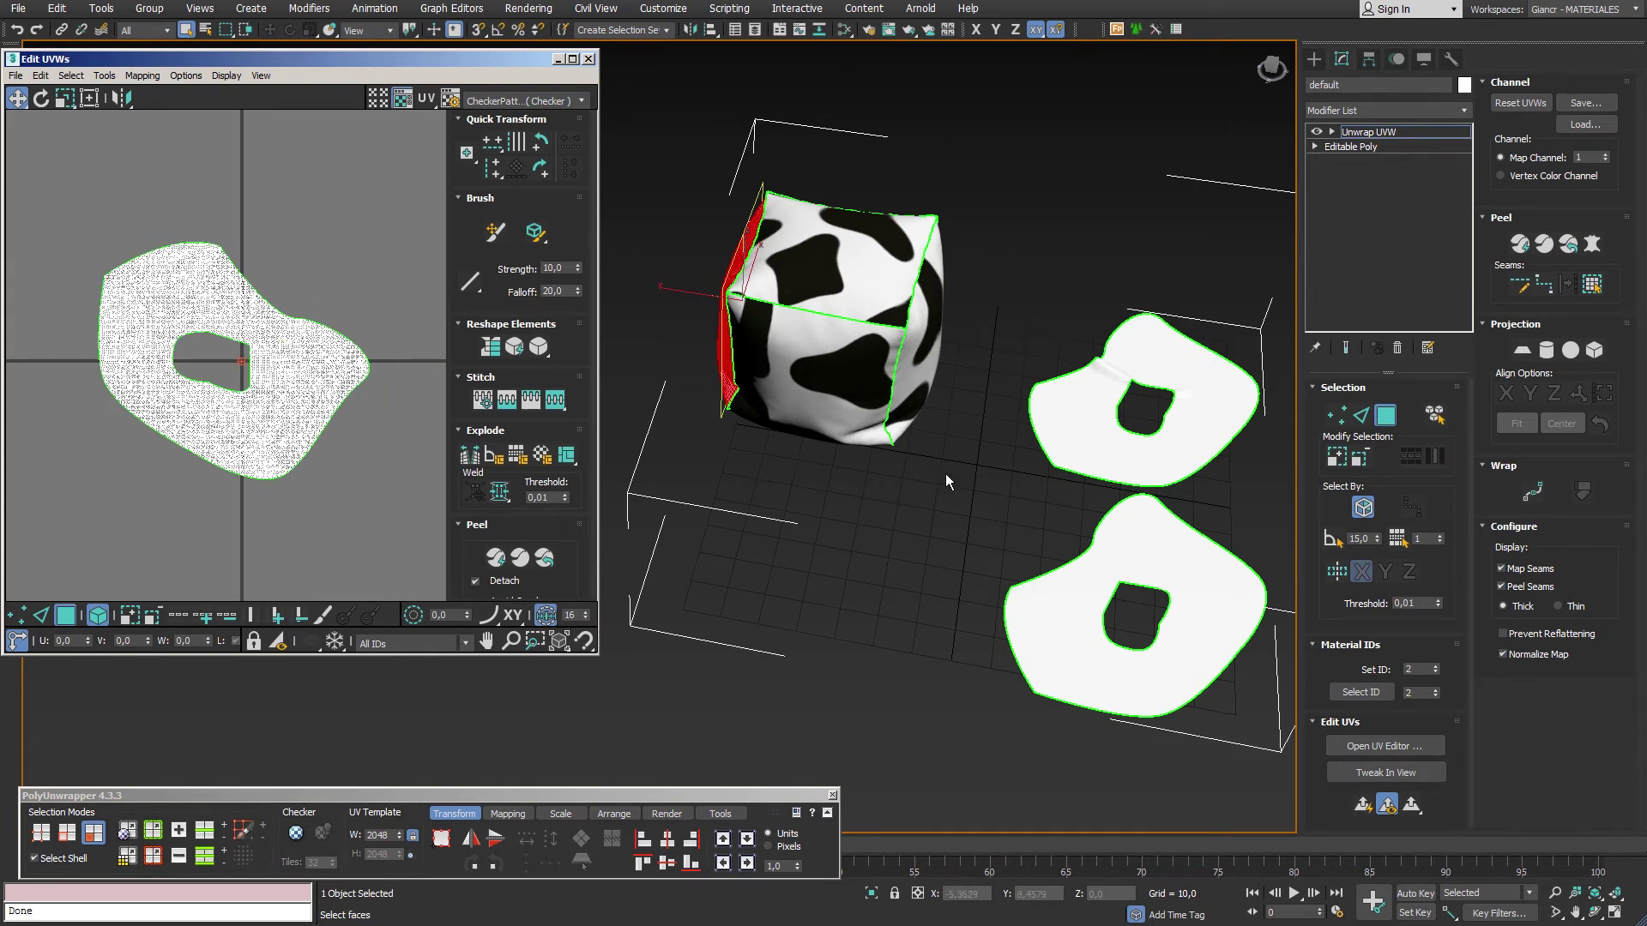
left_click(1383, 426)
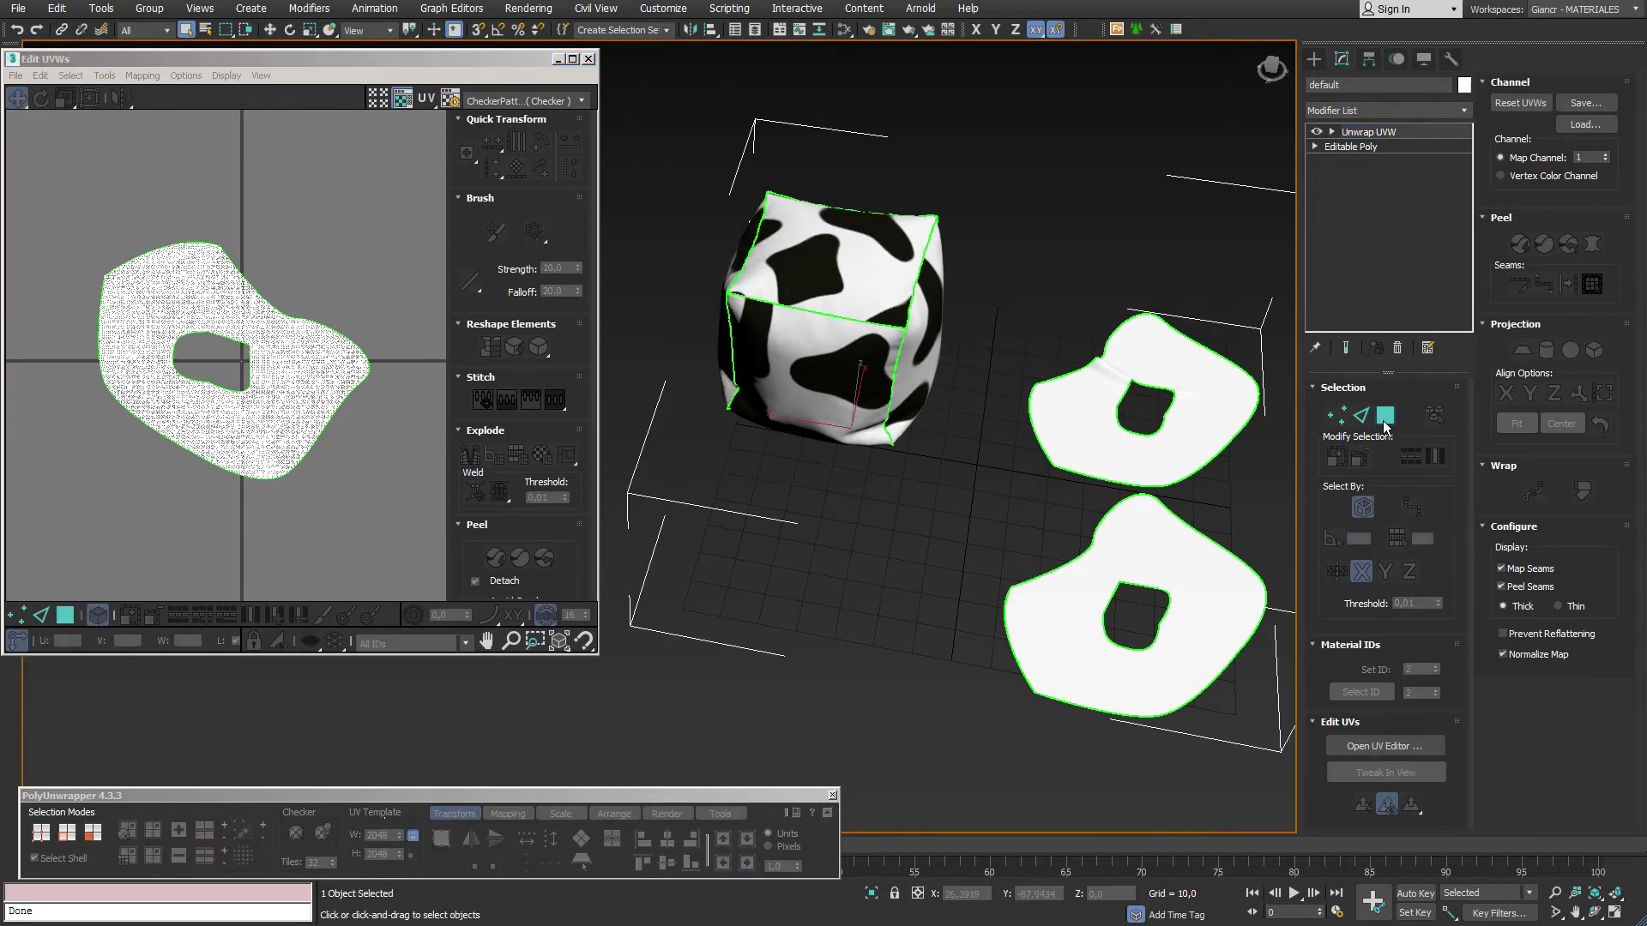
- Delete the Unwrap UVW modifier and orbit out to see the cube and both patches
left_click(1397, 347)
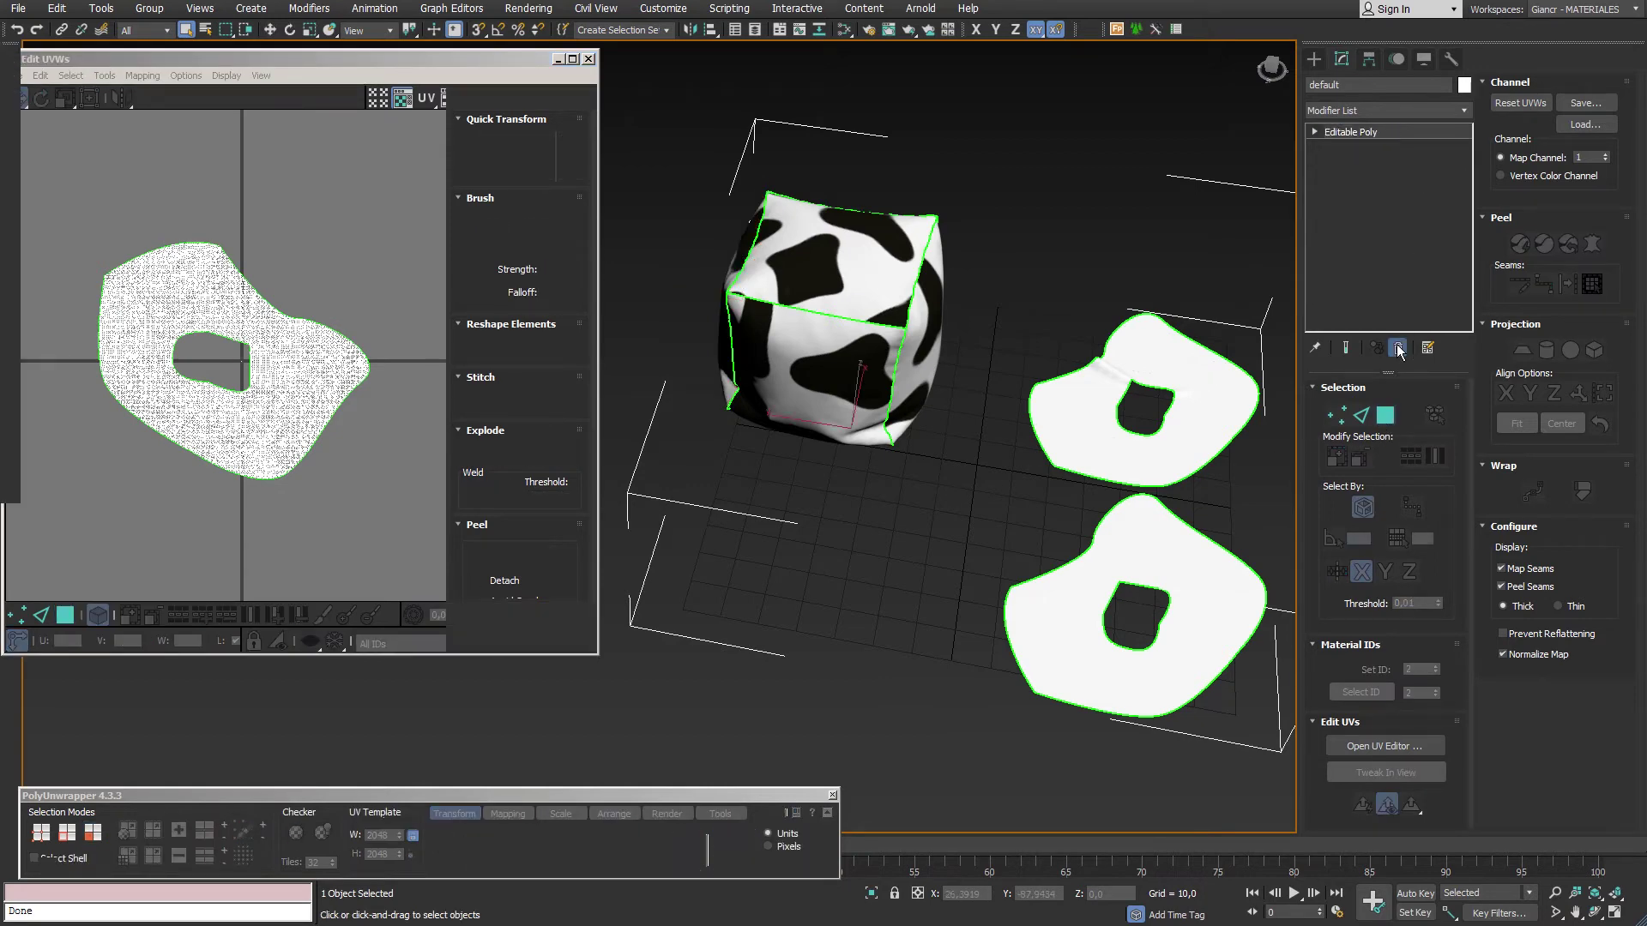
scroll(950, 392, "down", 3)
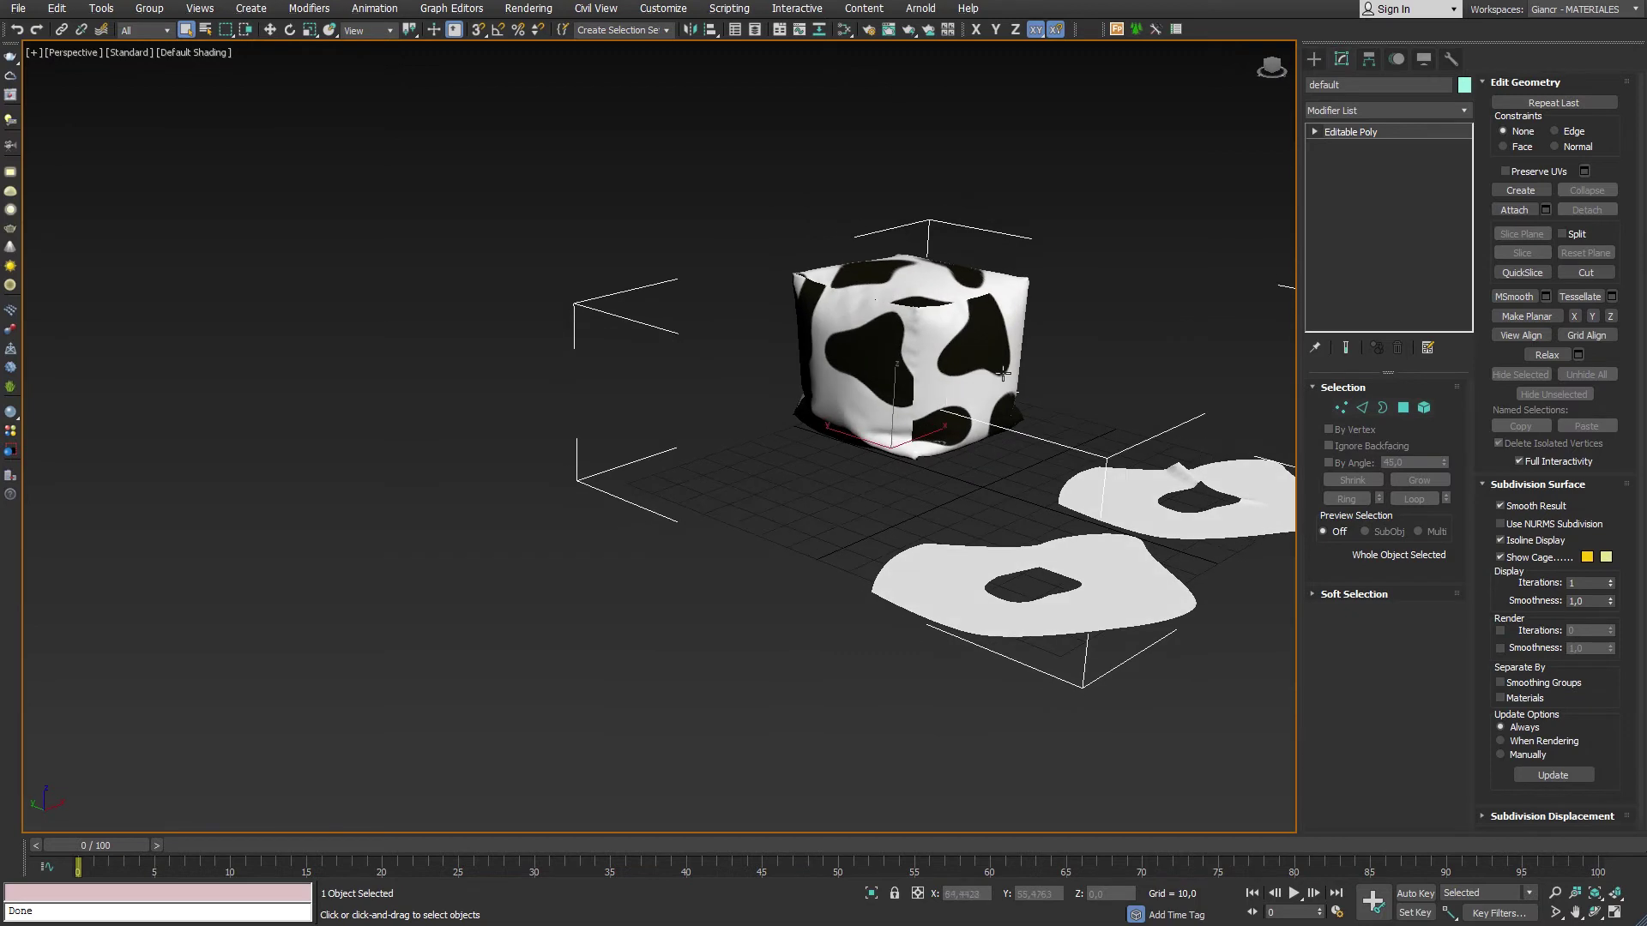
middle_click_drag(945, 389, 819, 361, "alt")
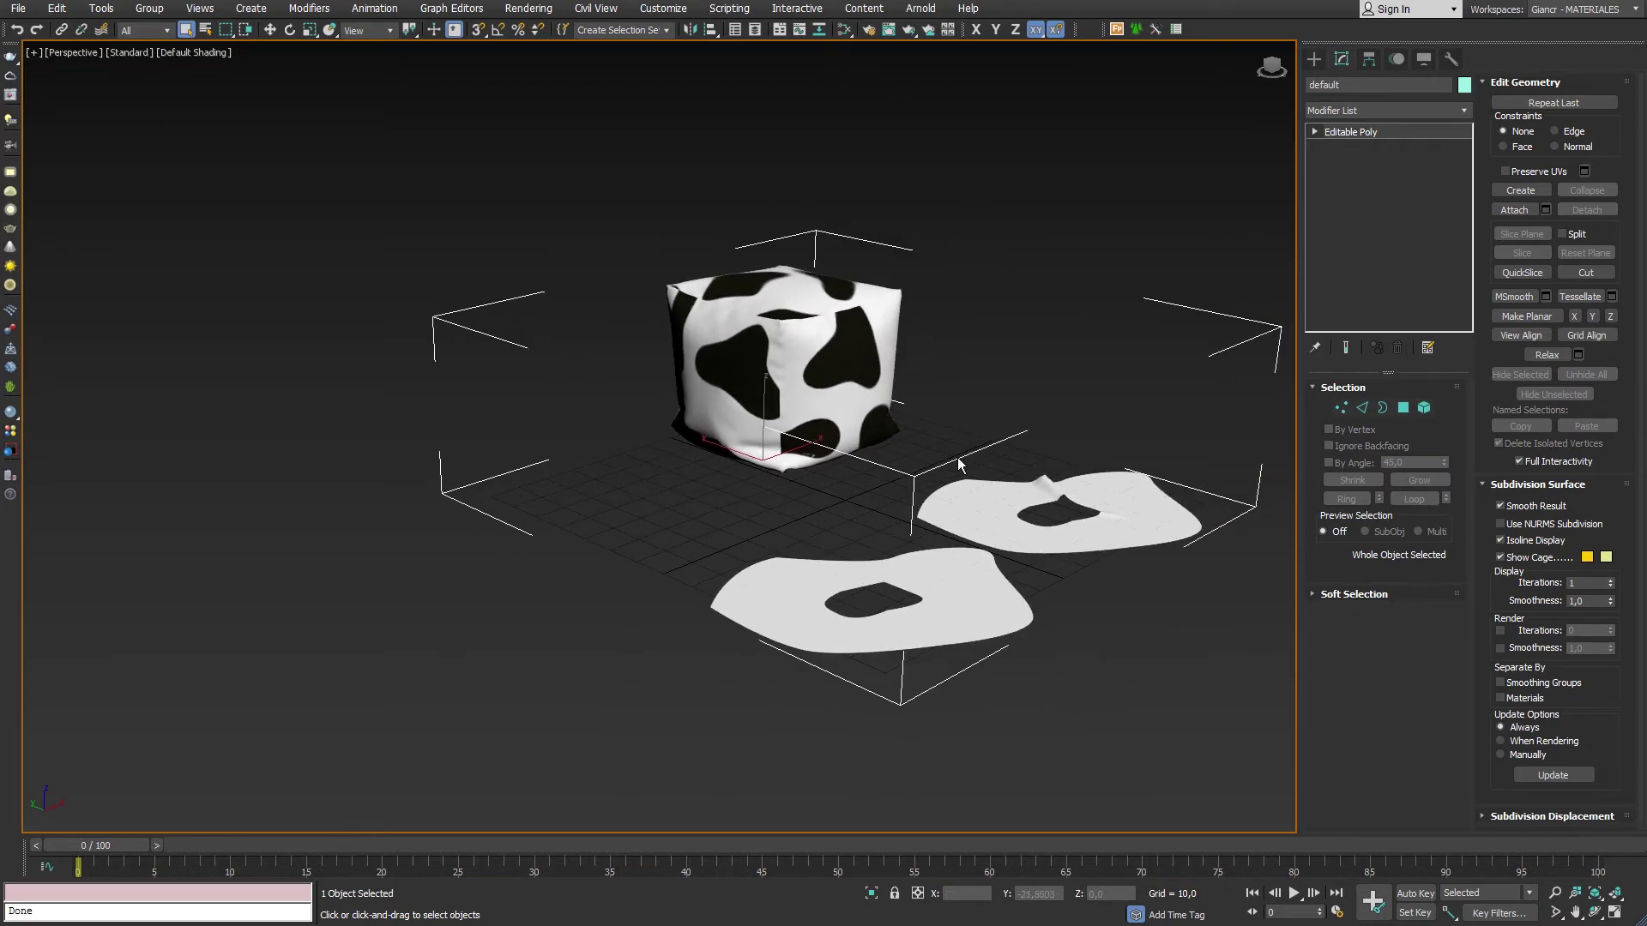
- Add the puff_default_mso material to View1 of the Slate Material Editor
left_click(845, 30)
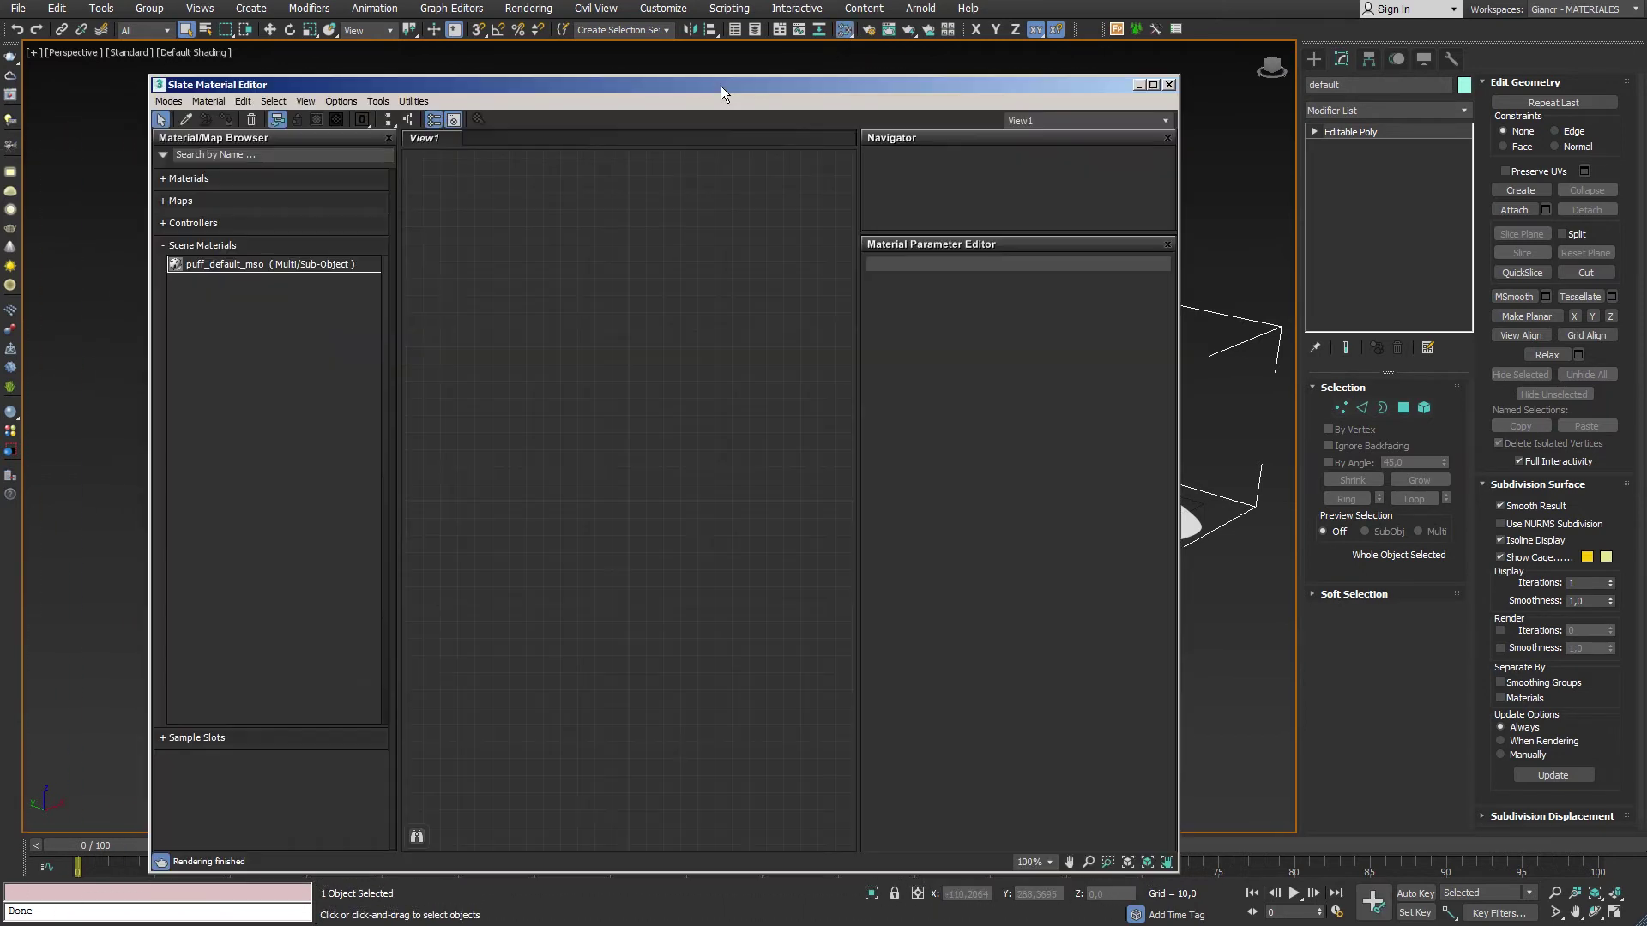
left_click_drag(260, 266, 476, 350)
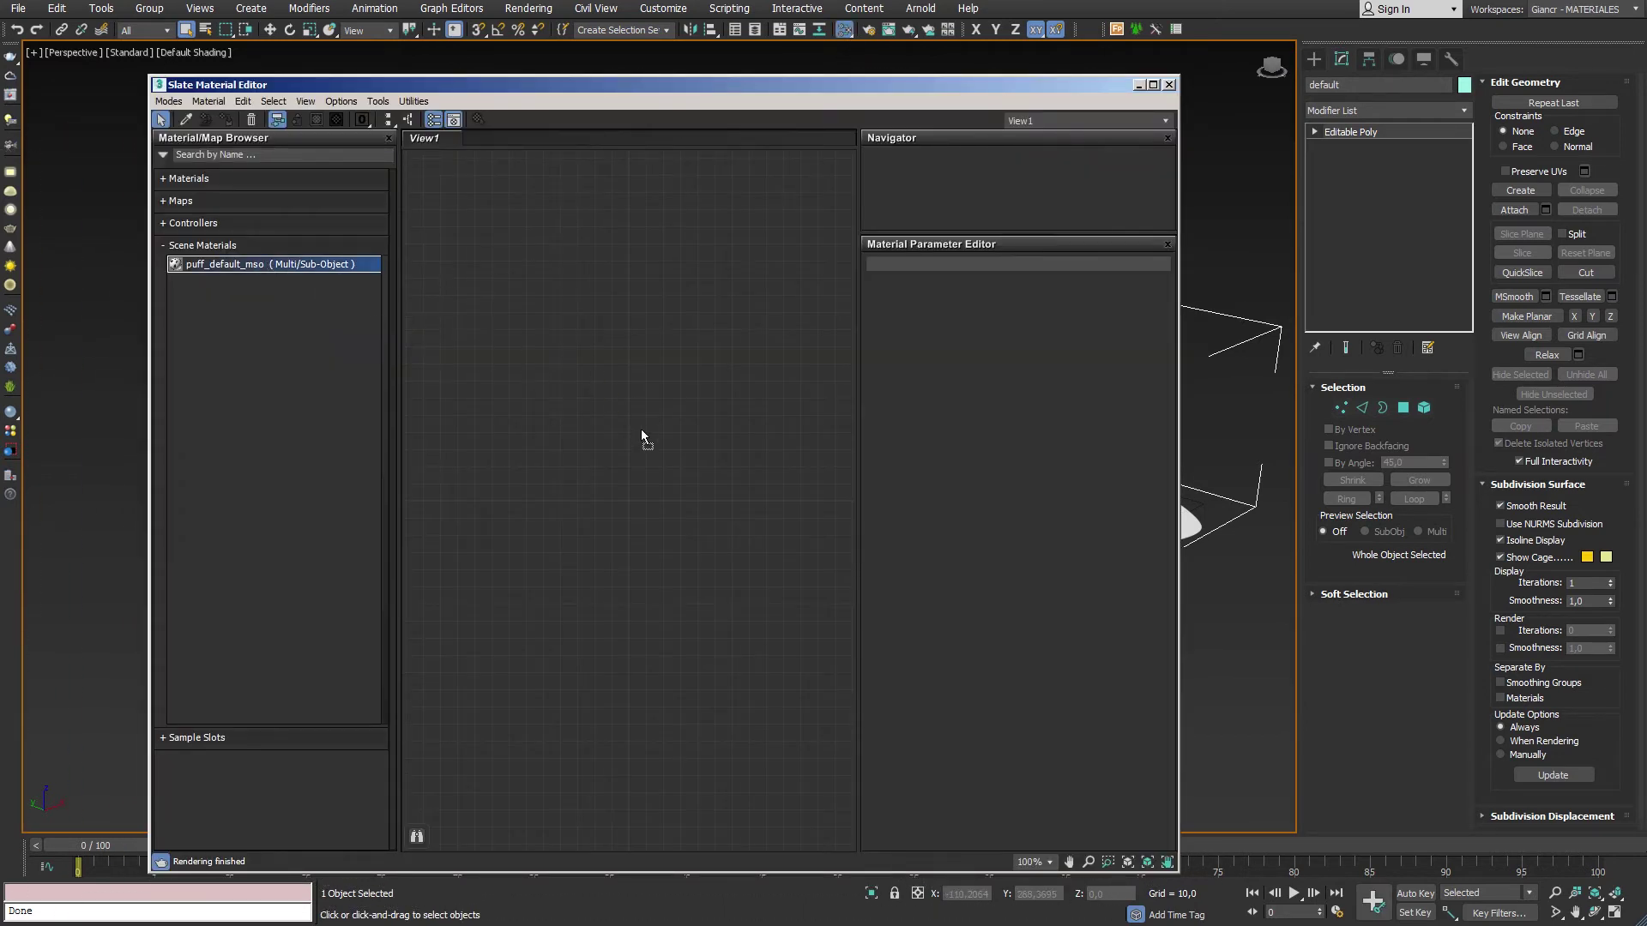
left_click_drag(641, 430, 641, 431)
left_click(631, 533)
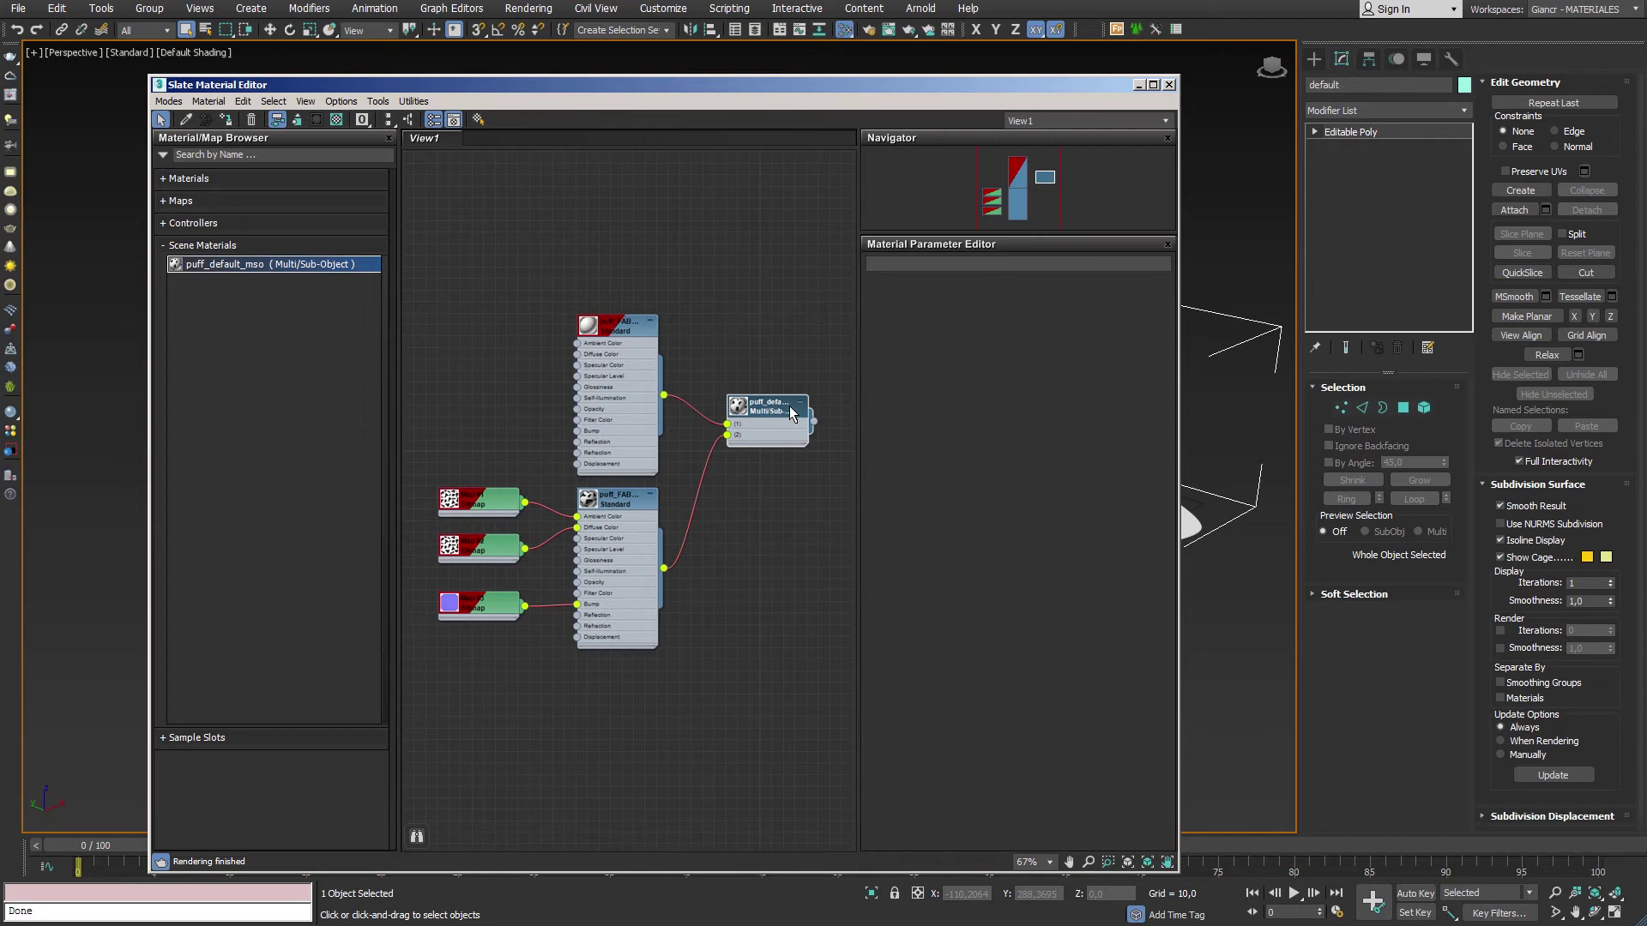
- Rearrange the material nodes, select the lower Standard fabric node, and close the editor
left_click_drag(614, 332, 613, 321)
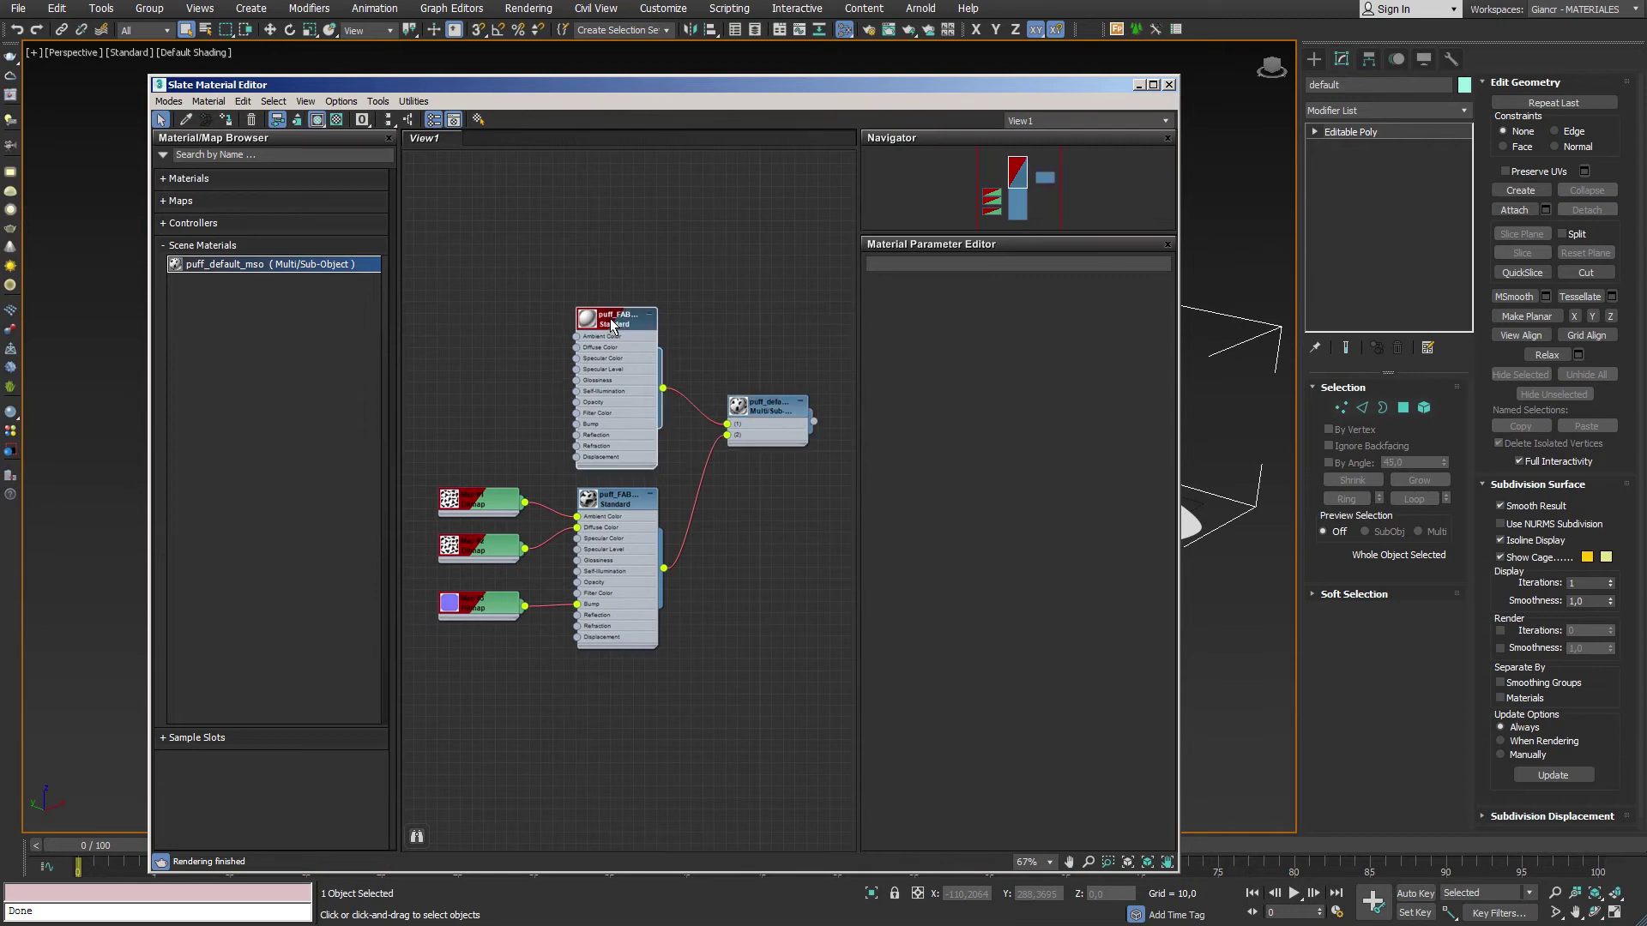
left_click_drag(744, 85, 452, 85)
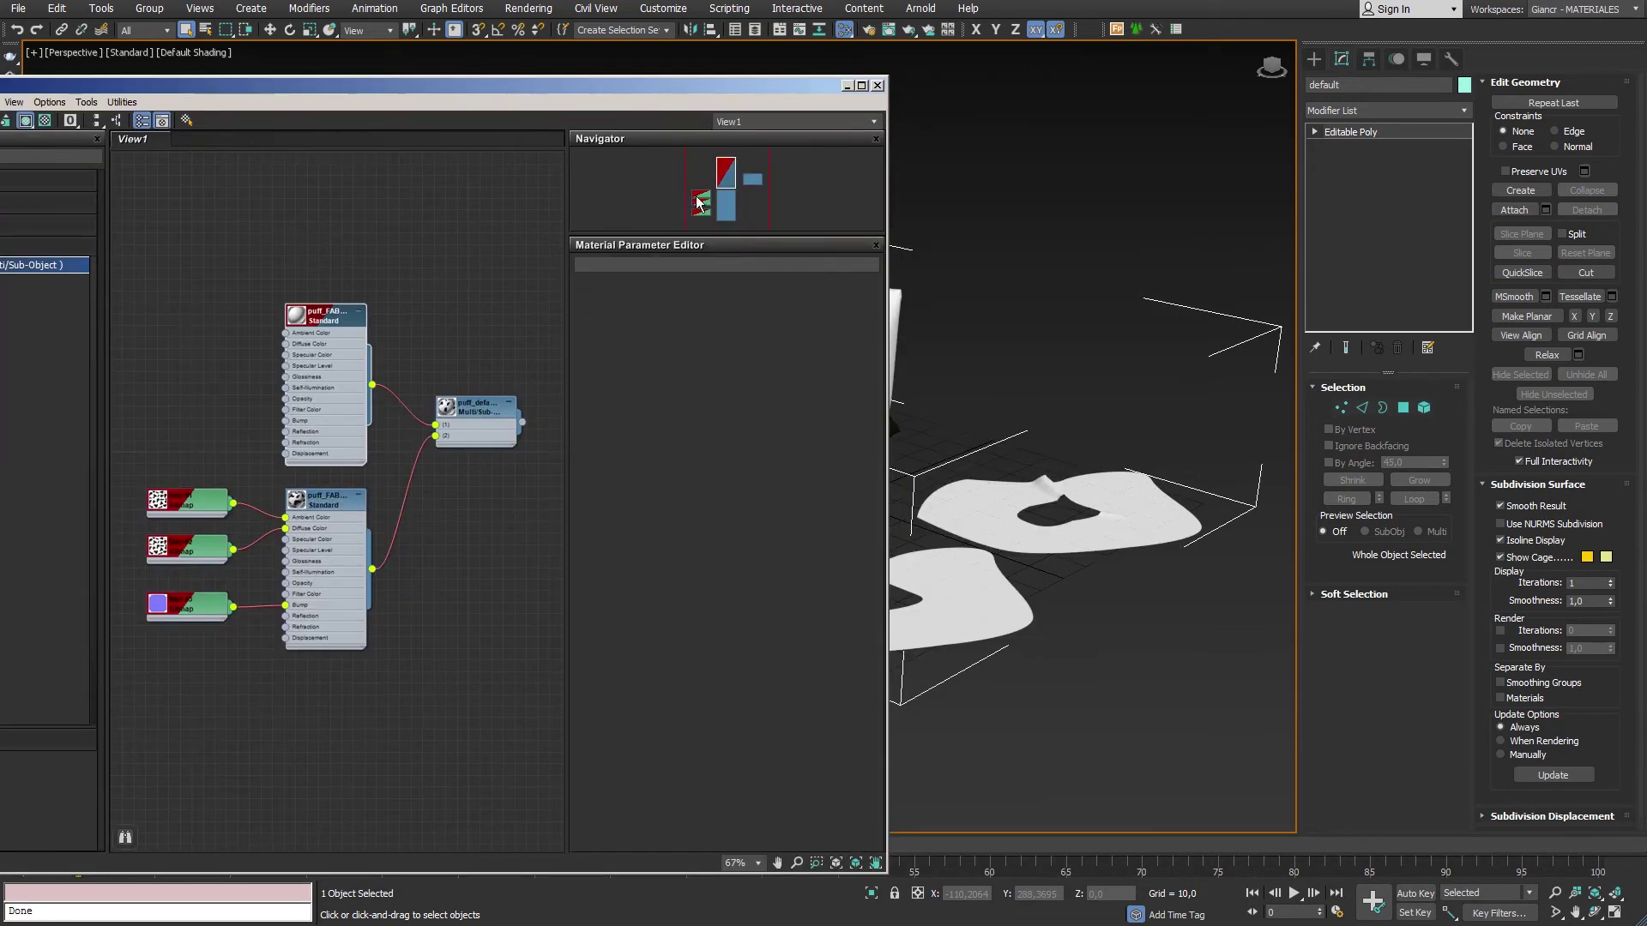
left_click(319, 505)
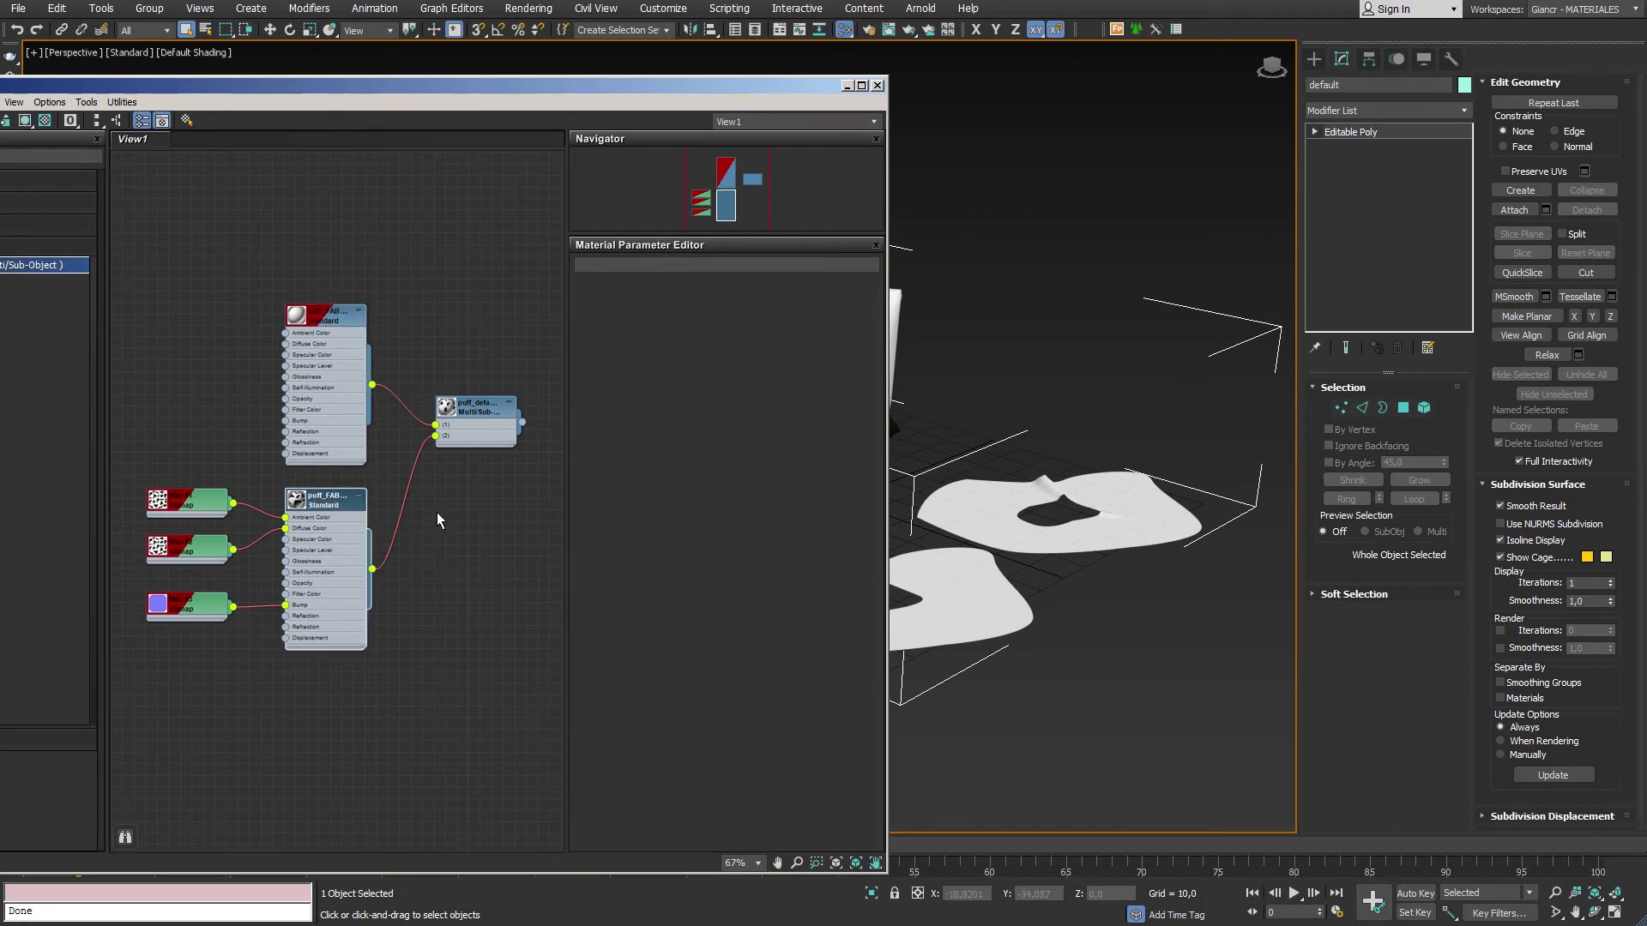
left_click(882, 82)
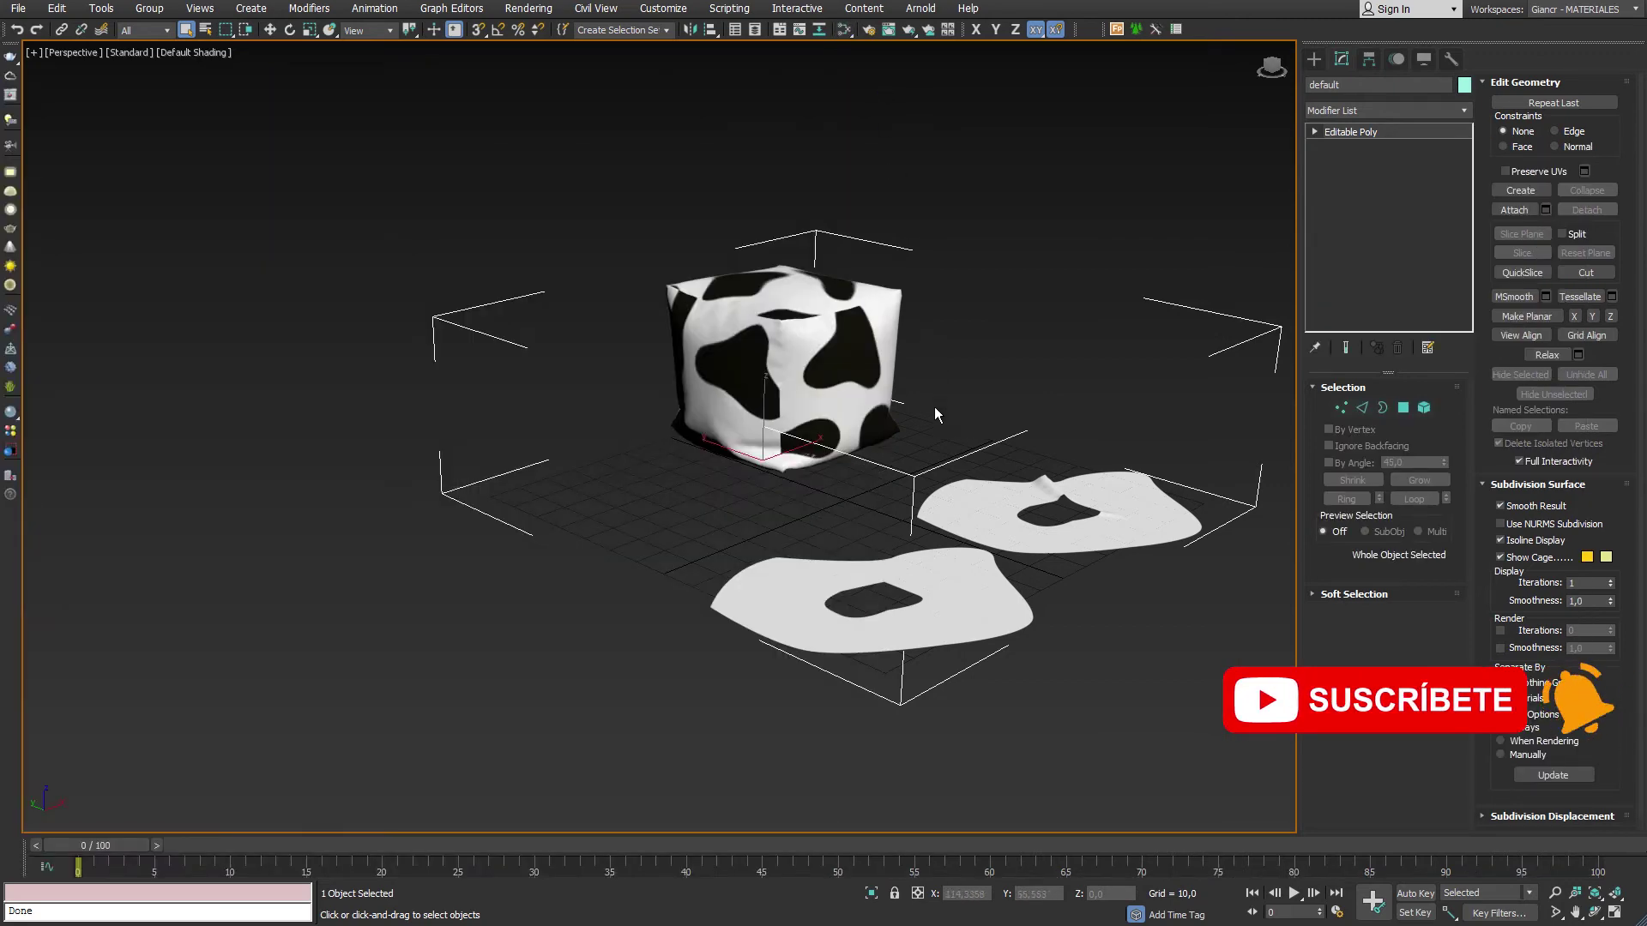
- Maximize the Top viewport and zoom in on the two holed patches
key("alt+w")
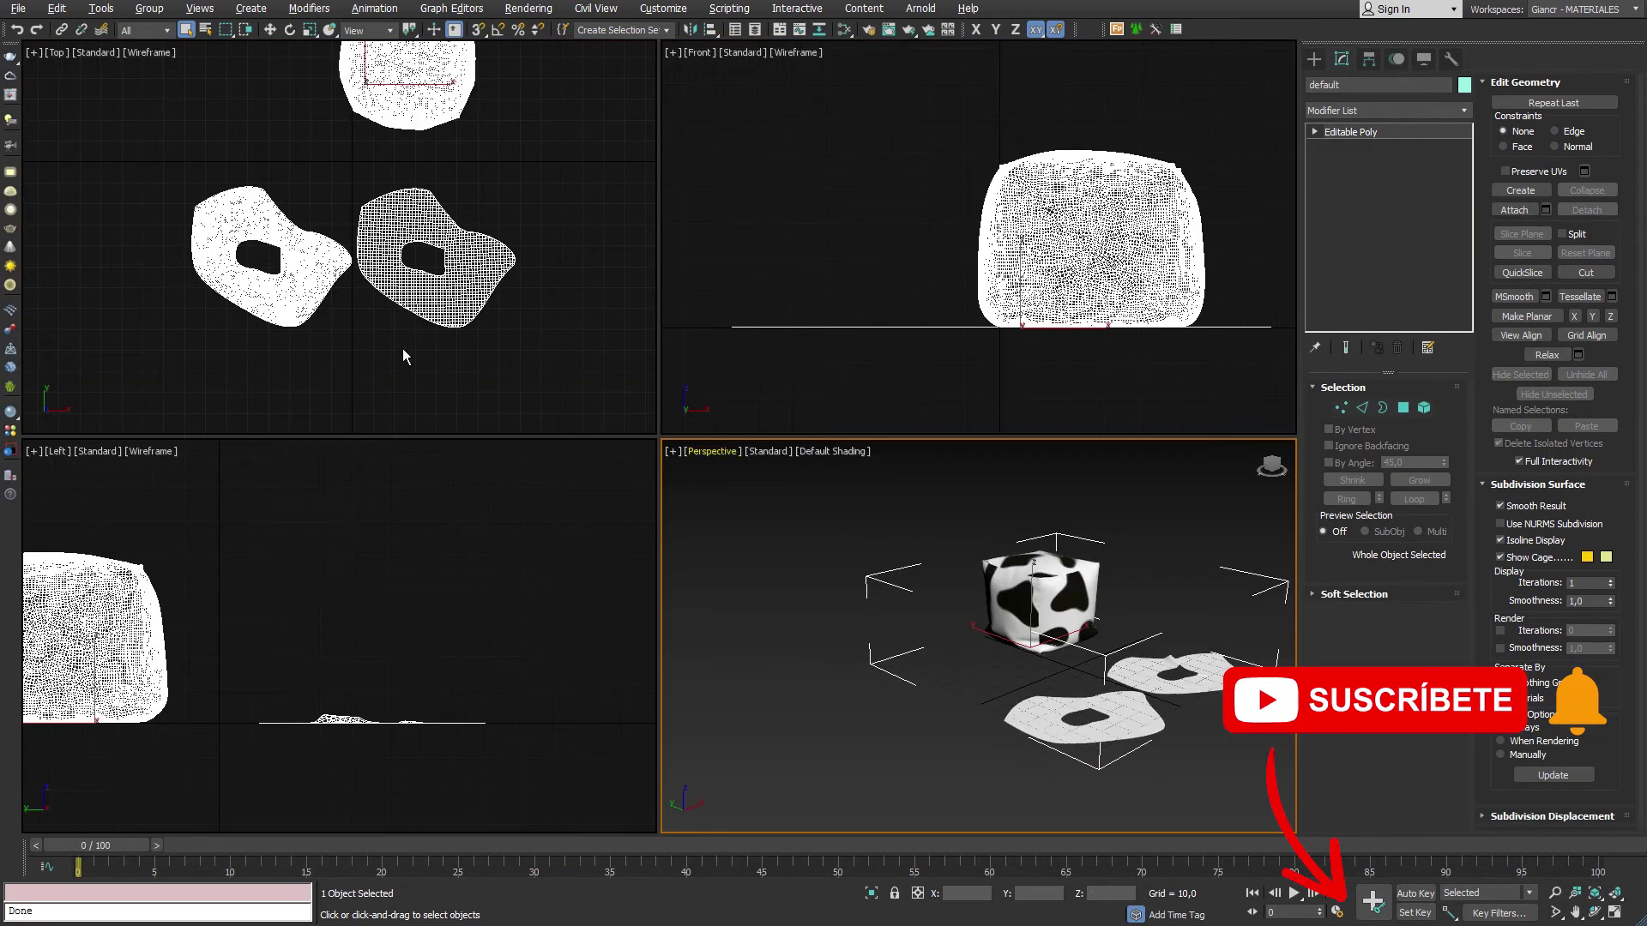
right_click(388, 311)
key("alt+w")
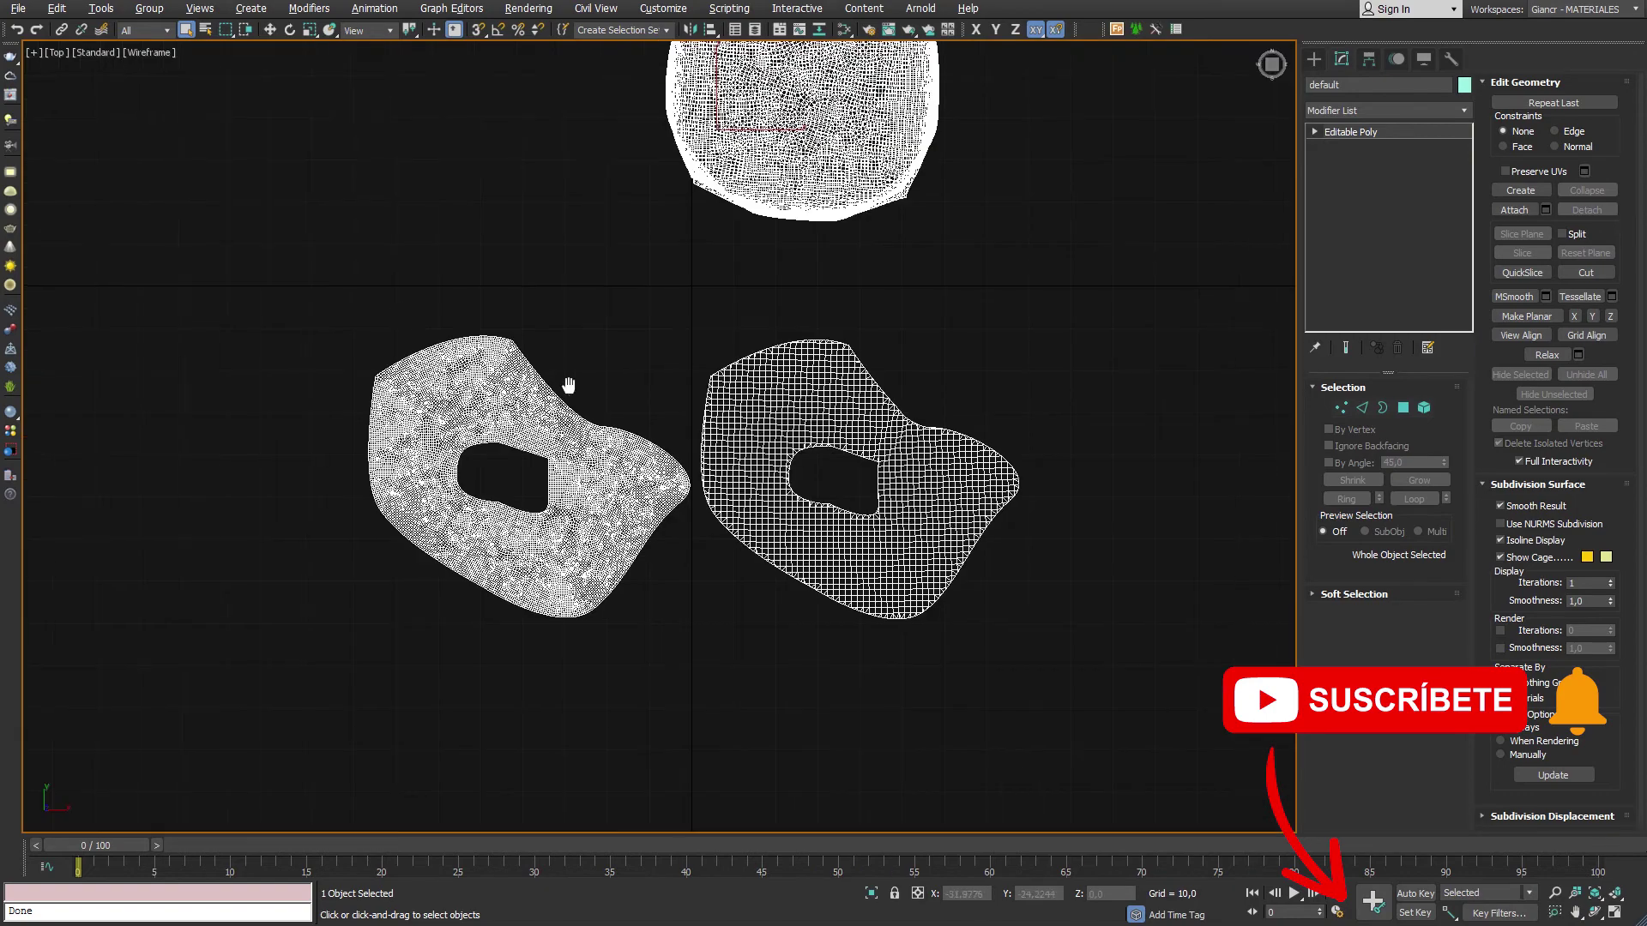
scroll(734, 433, "up", 5)
scroll(771, 448, "up", 2)
scroll(753, 444, "up", 2)
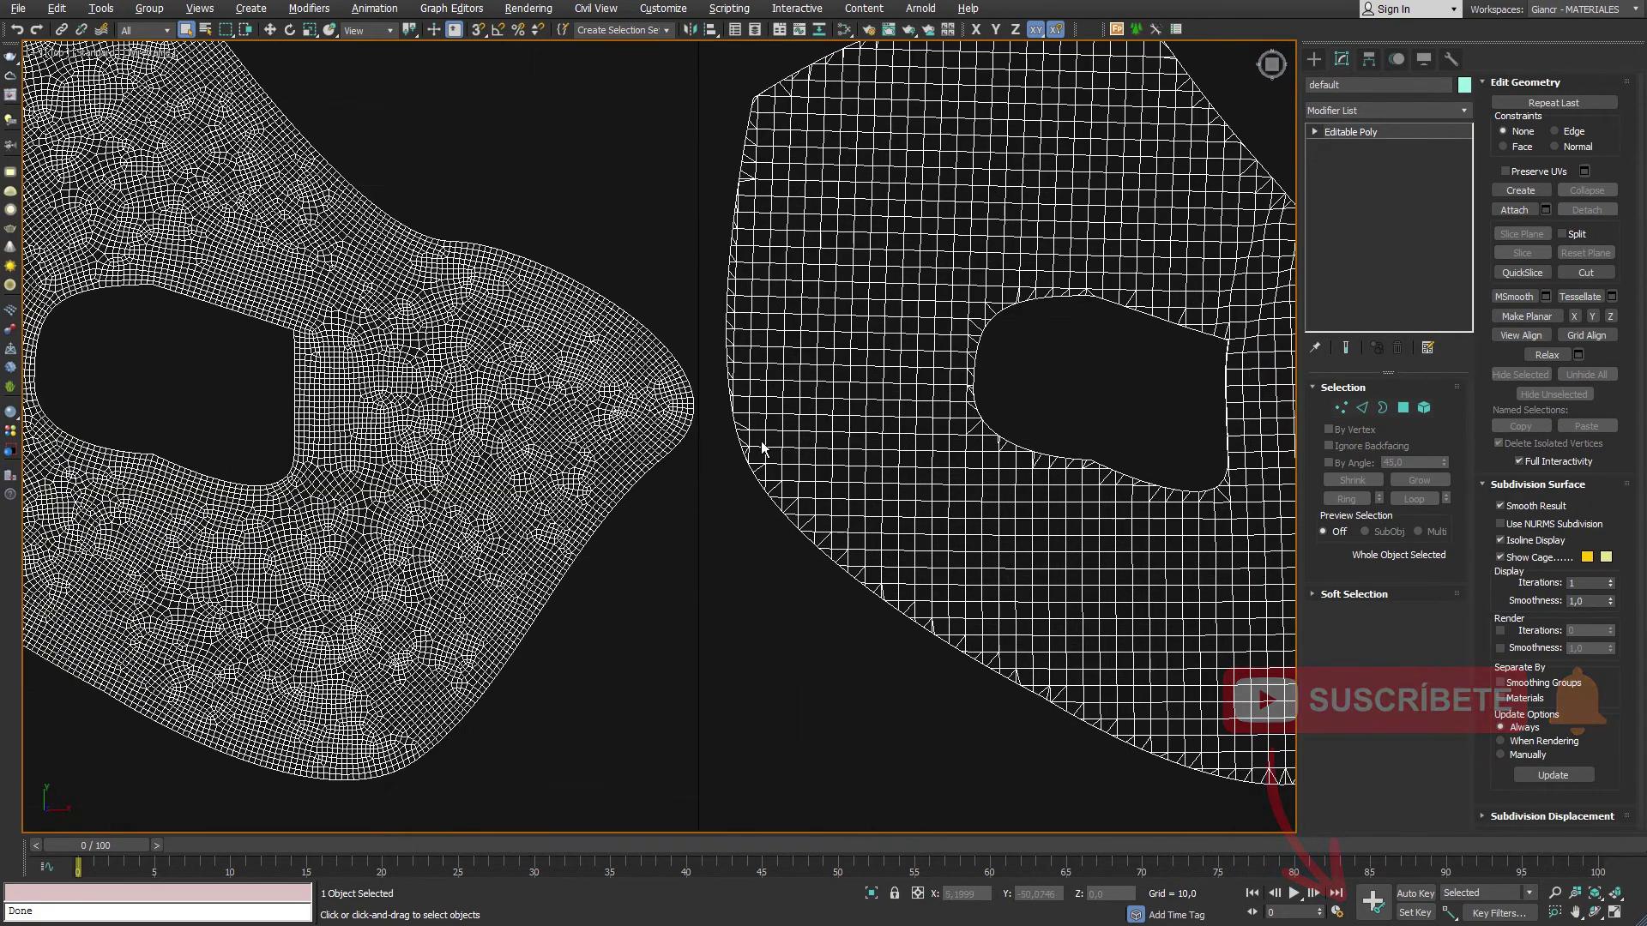
- At polygon level, loop-select three vertical polygon strips on the regular grid patch
left_click(1403, 408)
left_click(940, 523)
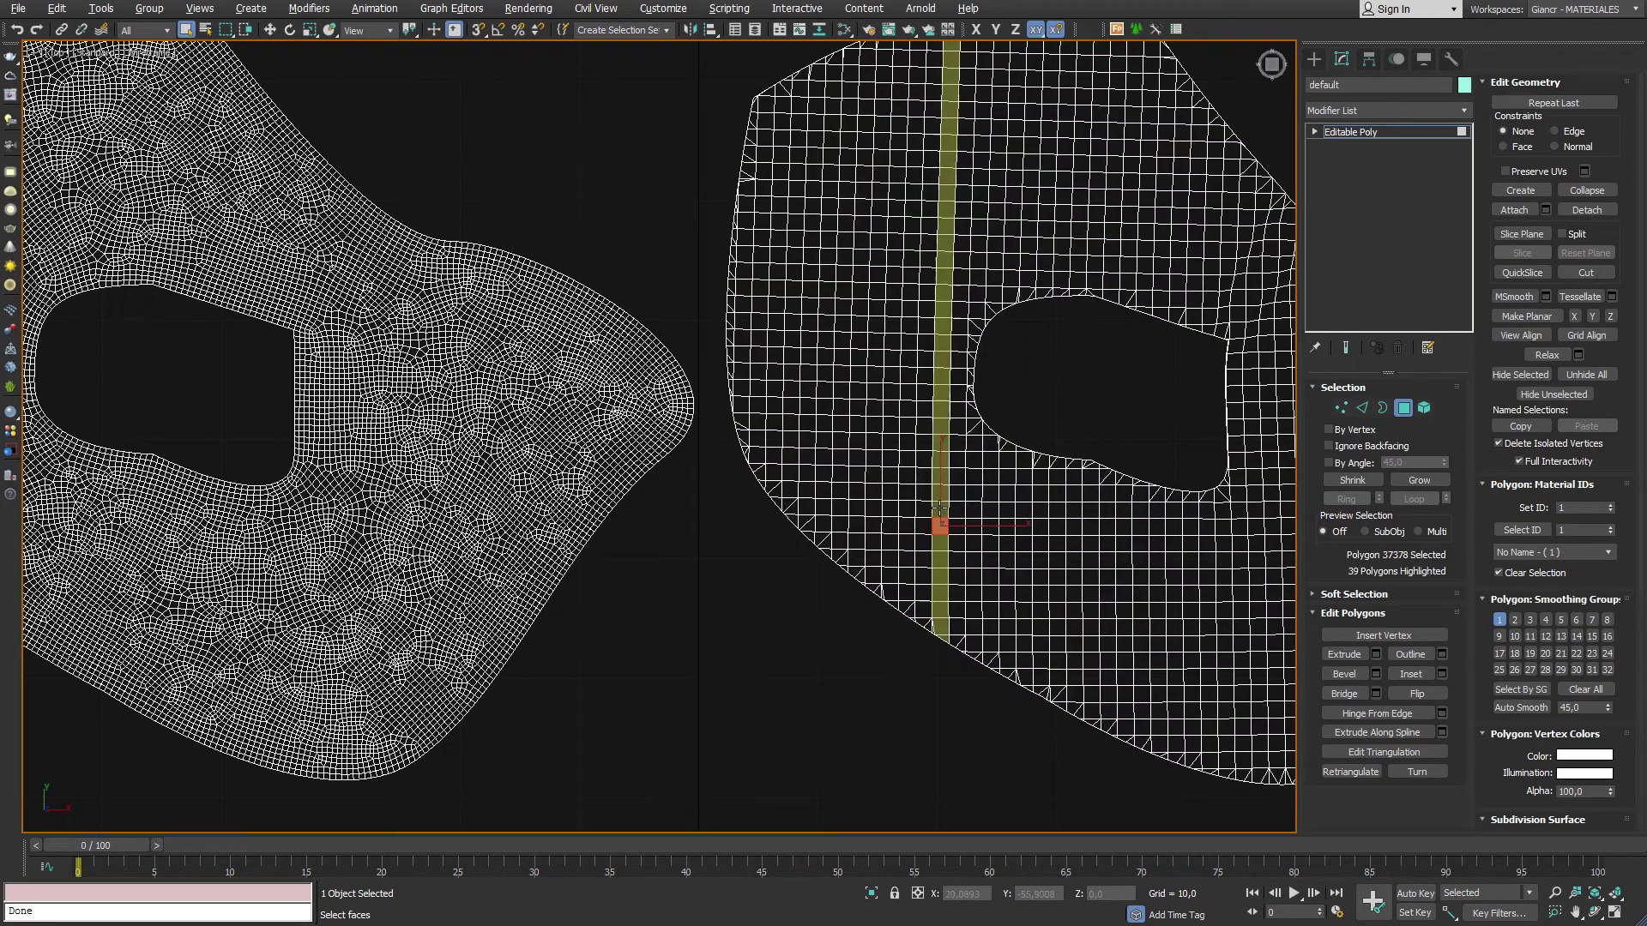
left_click(939, 511, "shift")
middle_click_drag(939, 510, 877, 577)
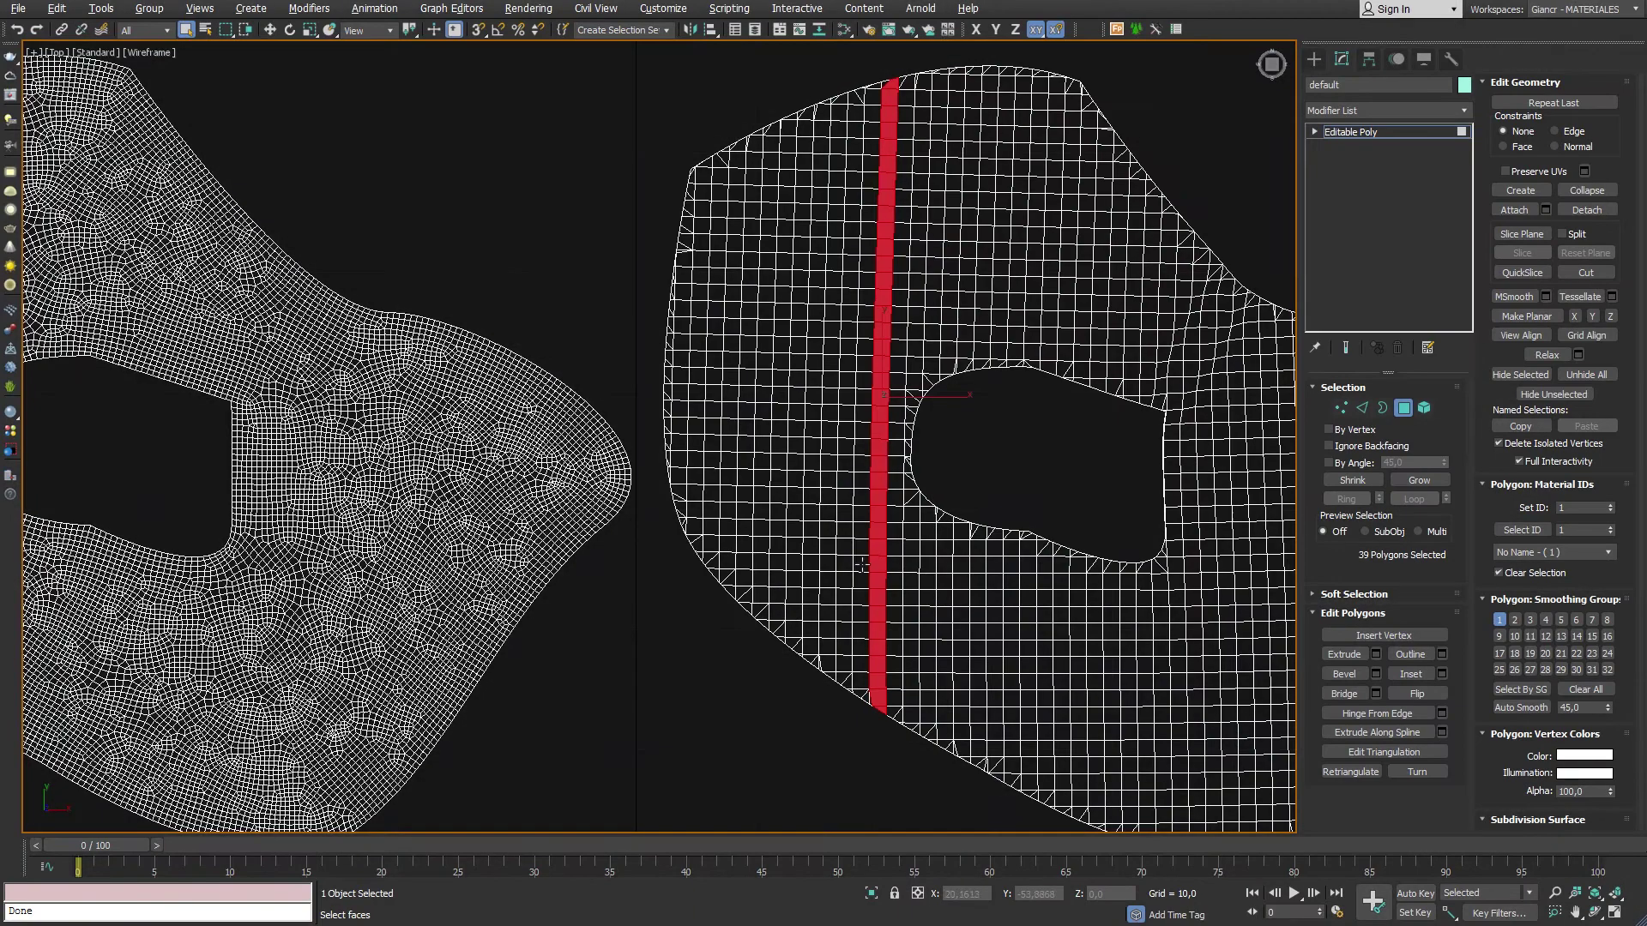
left_click(847, 550, "shift")
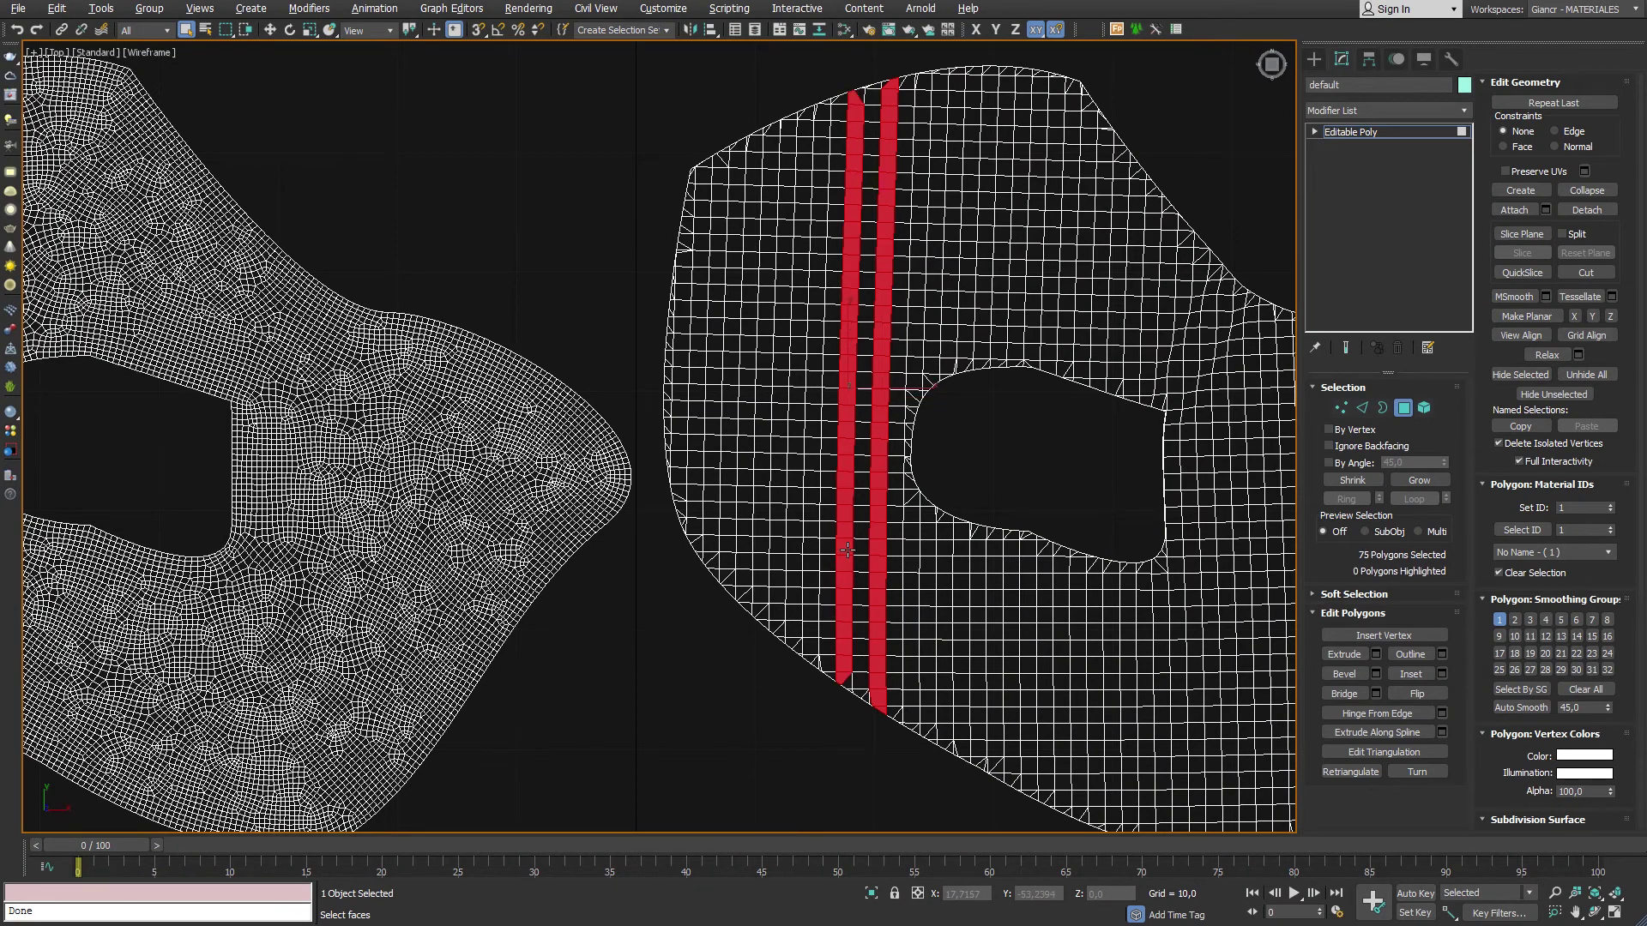
left_click(807, 549, "shift")
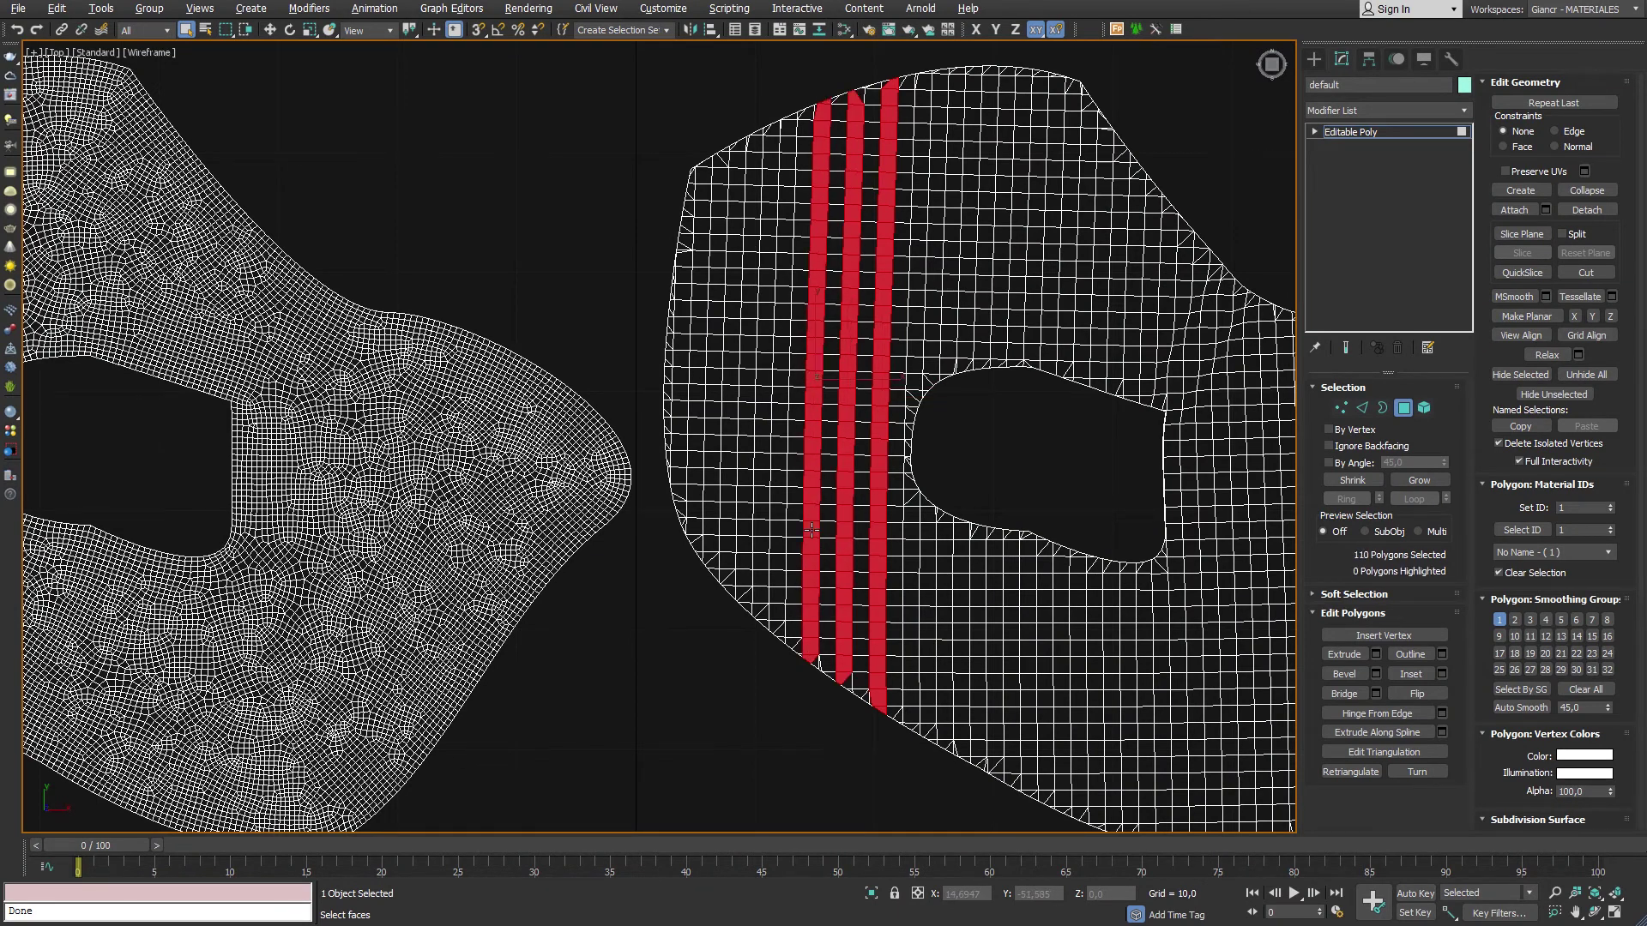
middle_click_drag(857, 592, 852, 406)
scroll(825, 501, "up", 5)
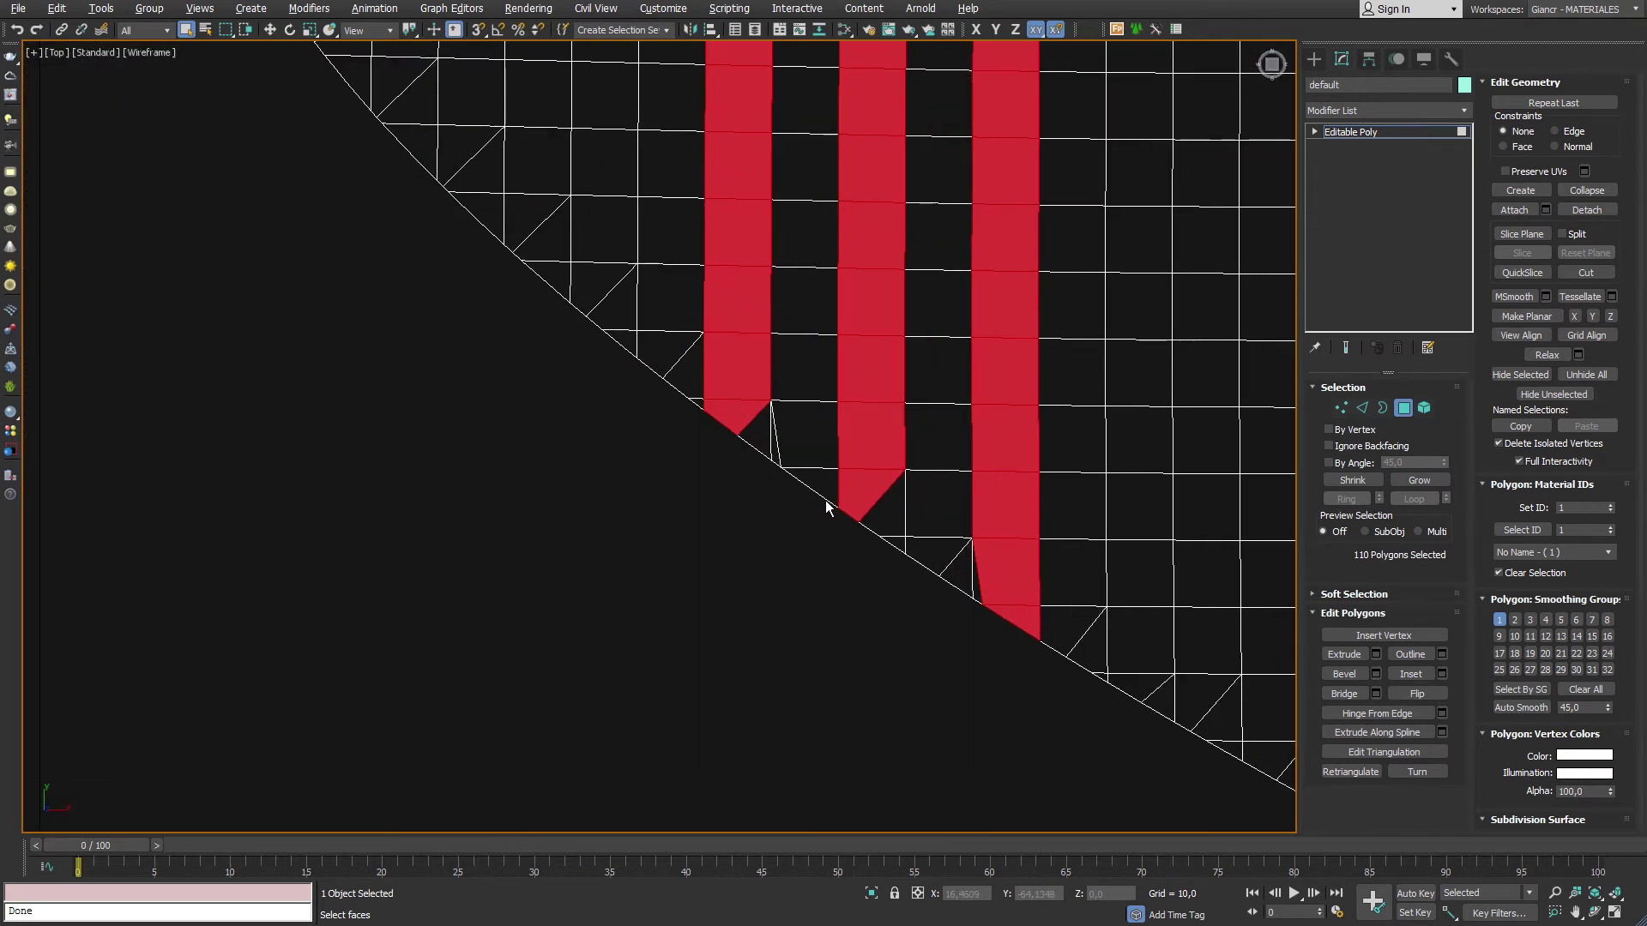
scroll(772, 452, "up", 3)
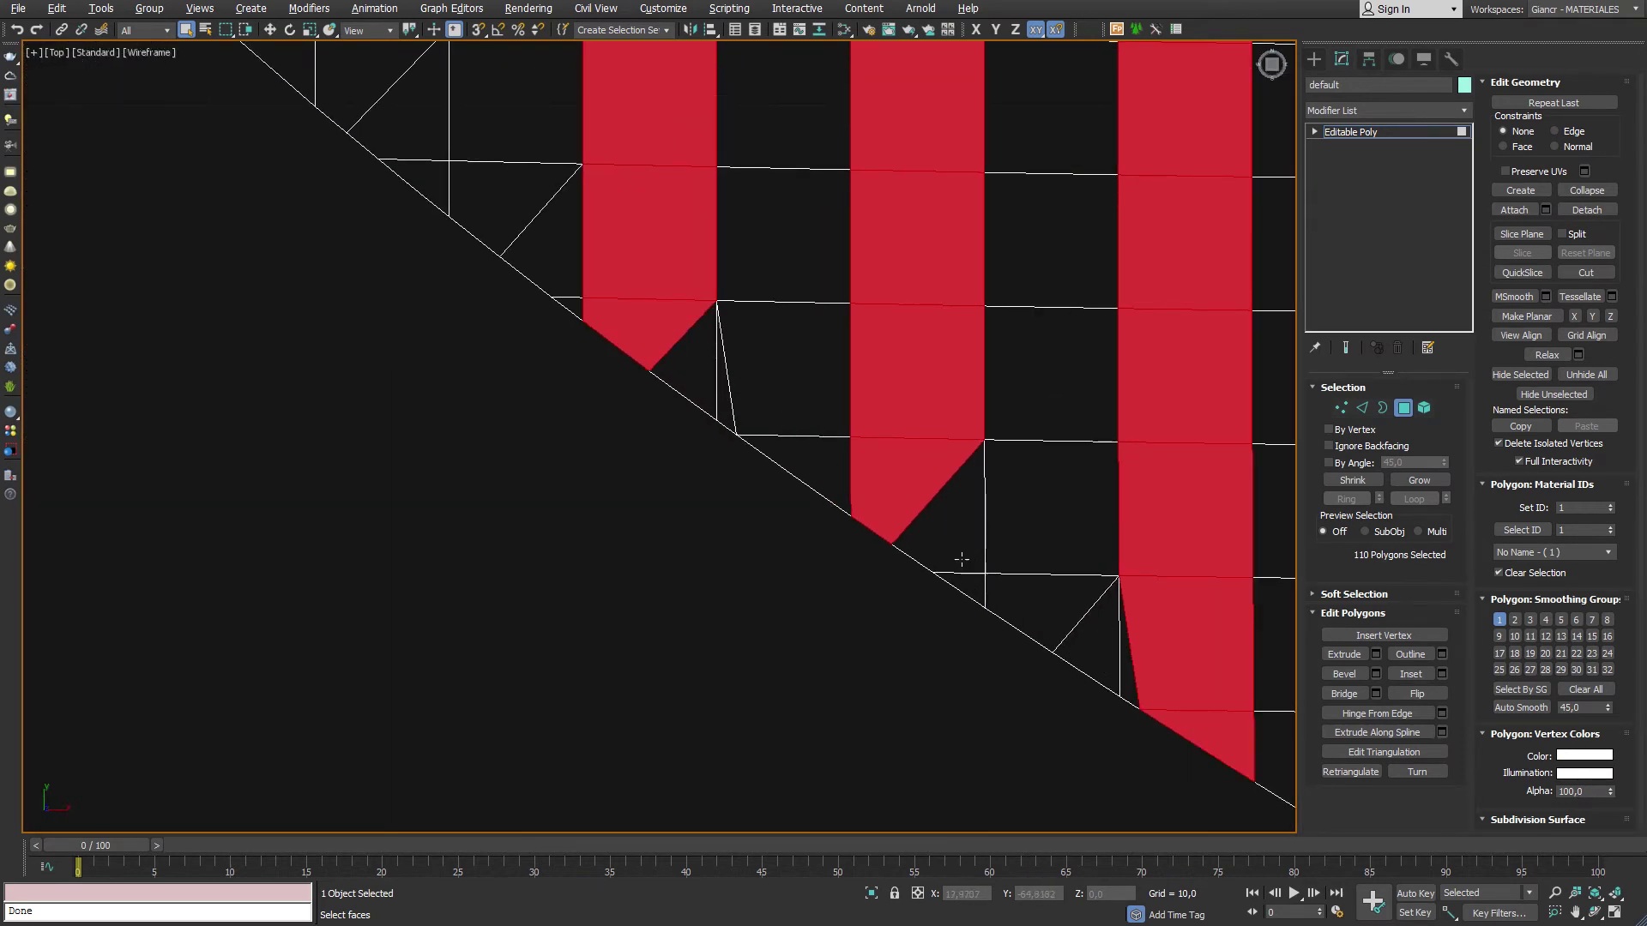
scroll(888, 630, "down", 2)
scroll(887, 630, "down", 8)
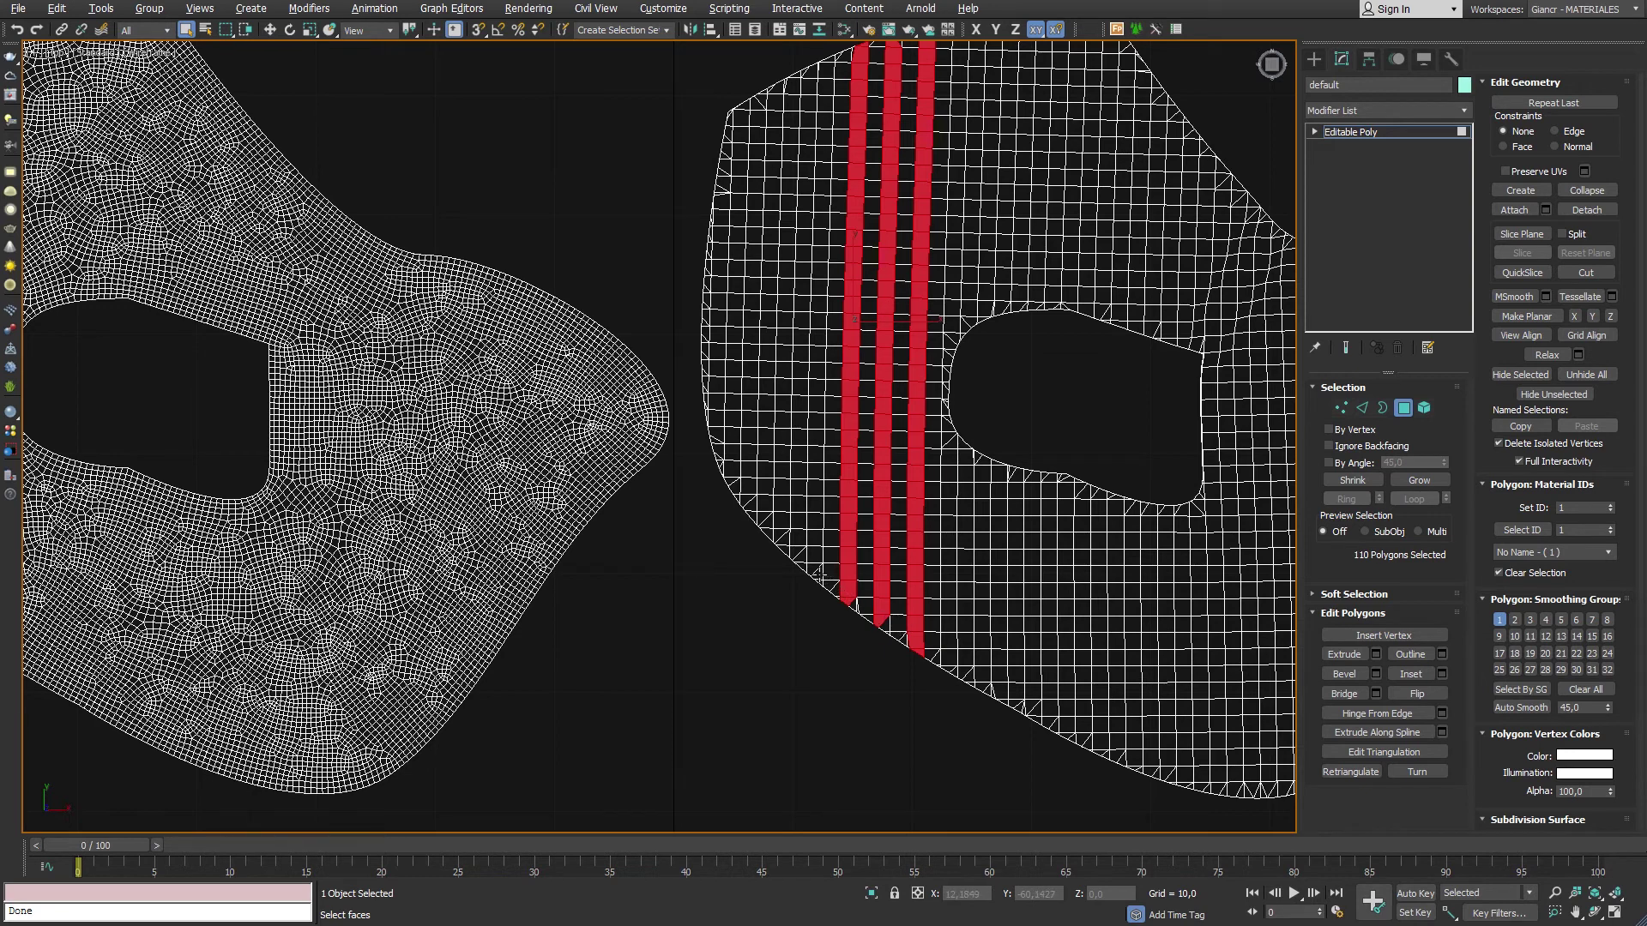
- Select polygons along the grid patch's edge, then a polygon on the irregular patch
left_click(815, 571)
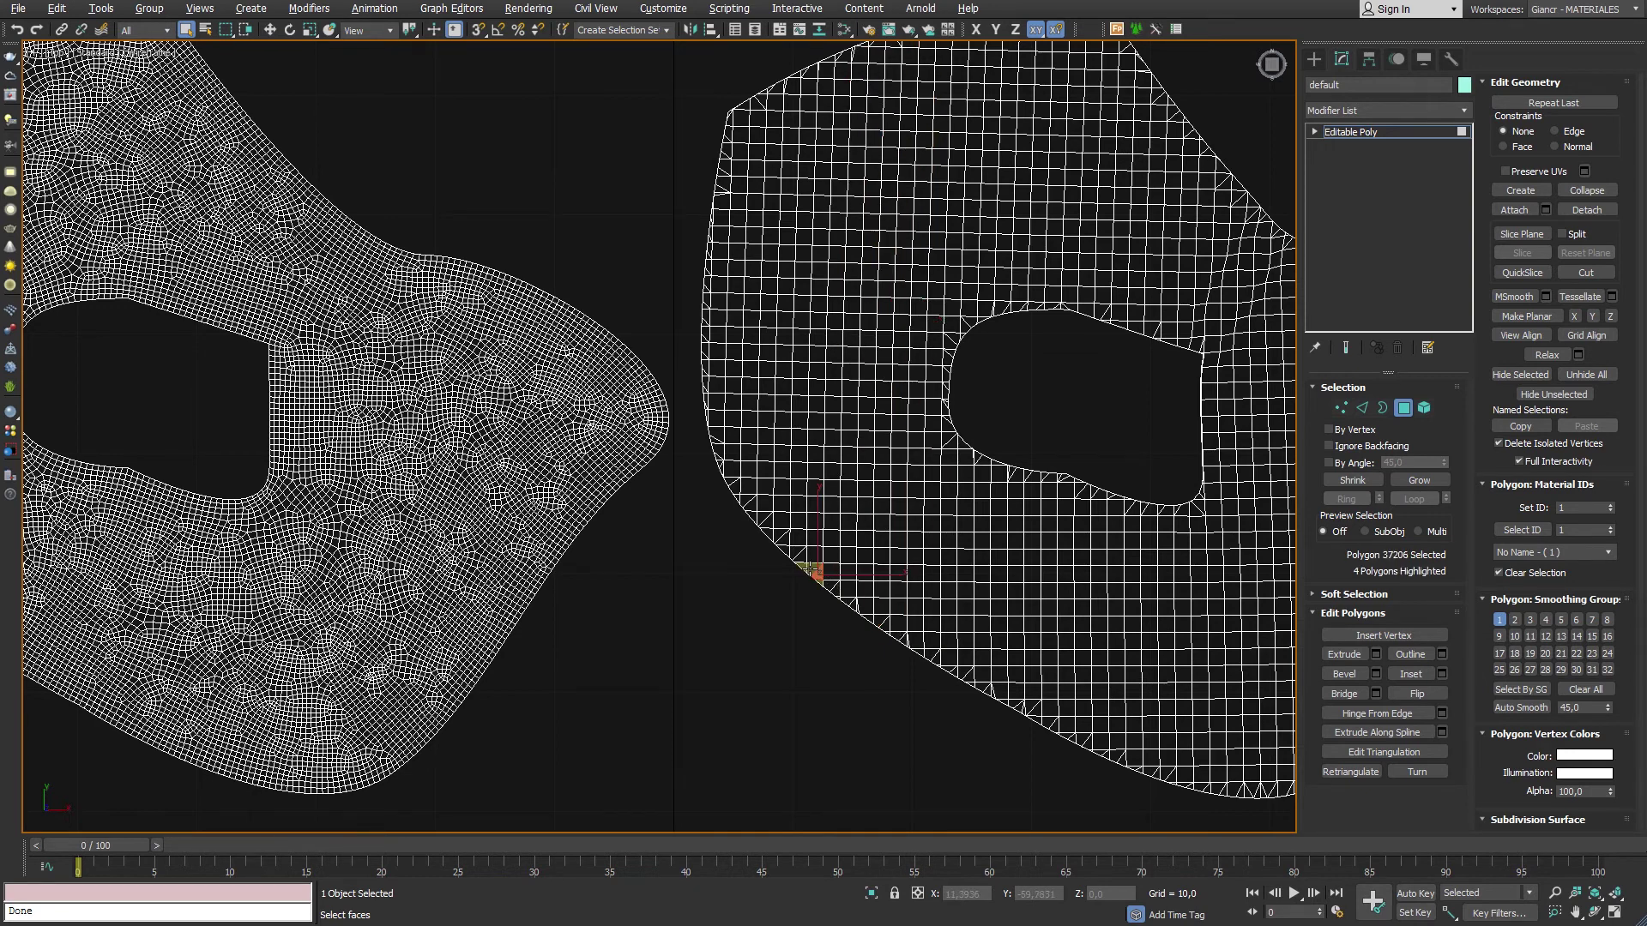
left_click(797, 554, "ctrl")
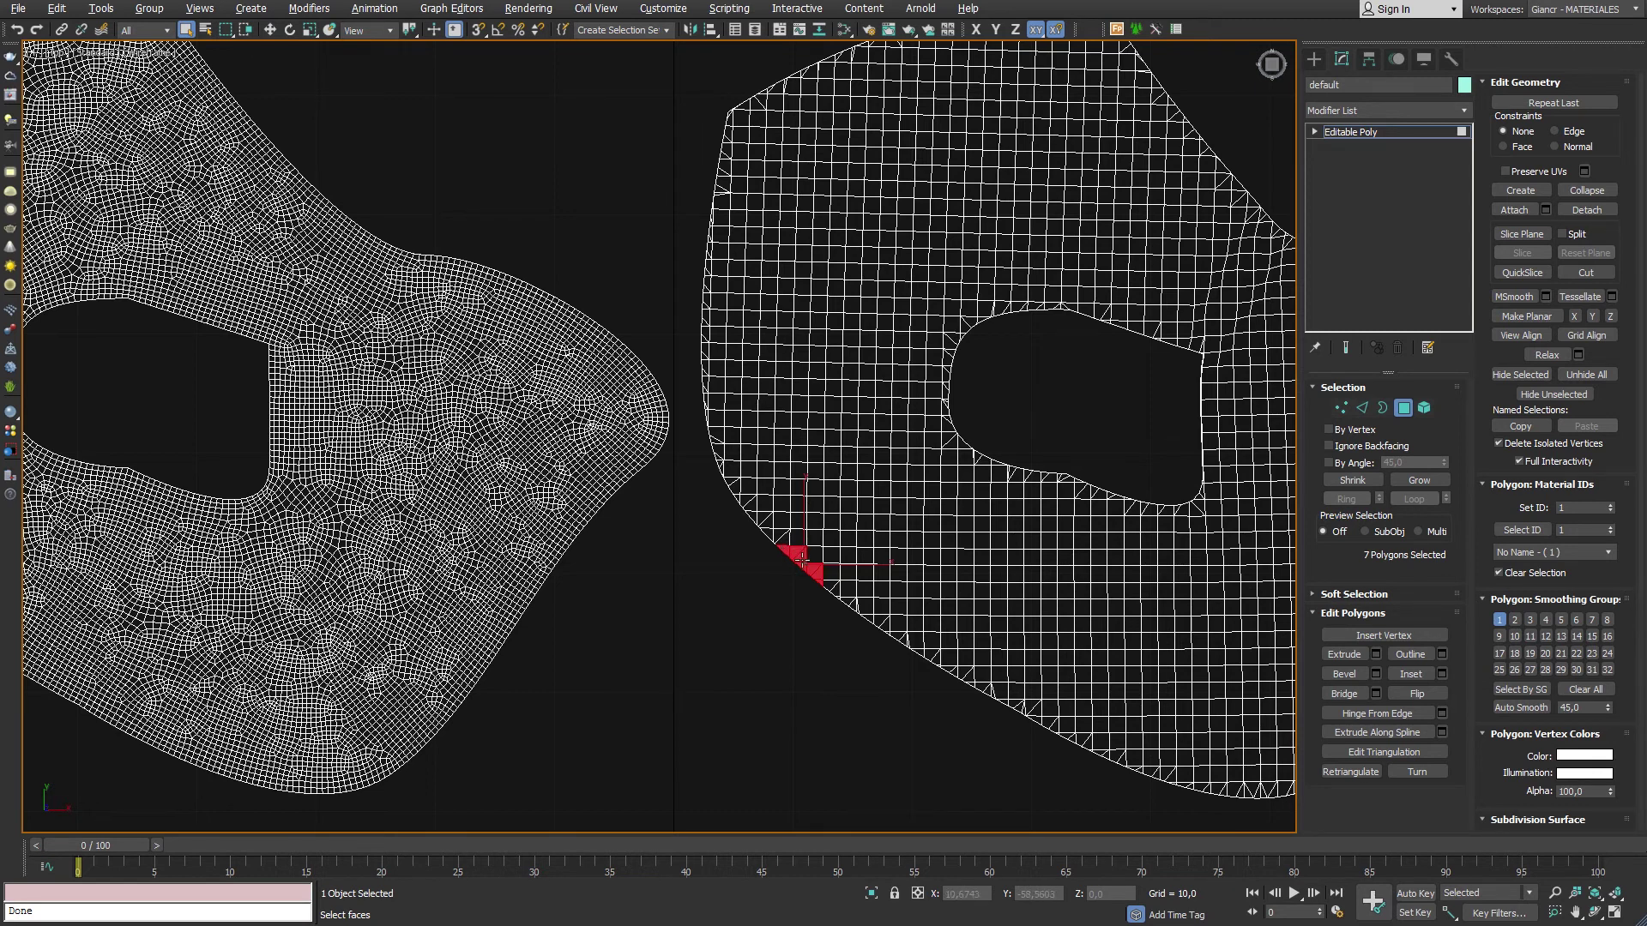
middle_click_drag(617, 573, 770, 506)
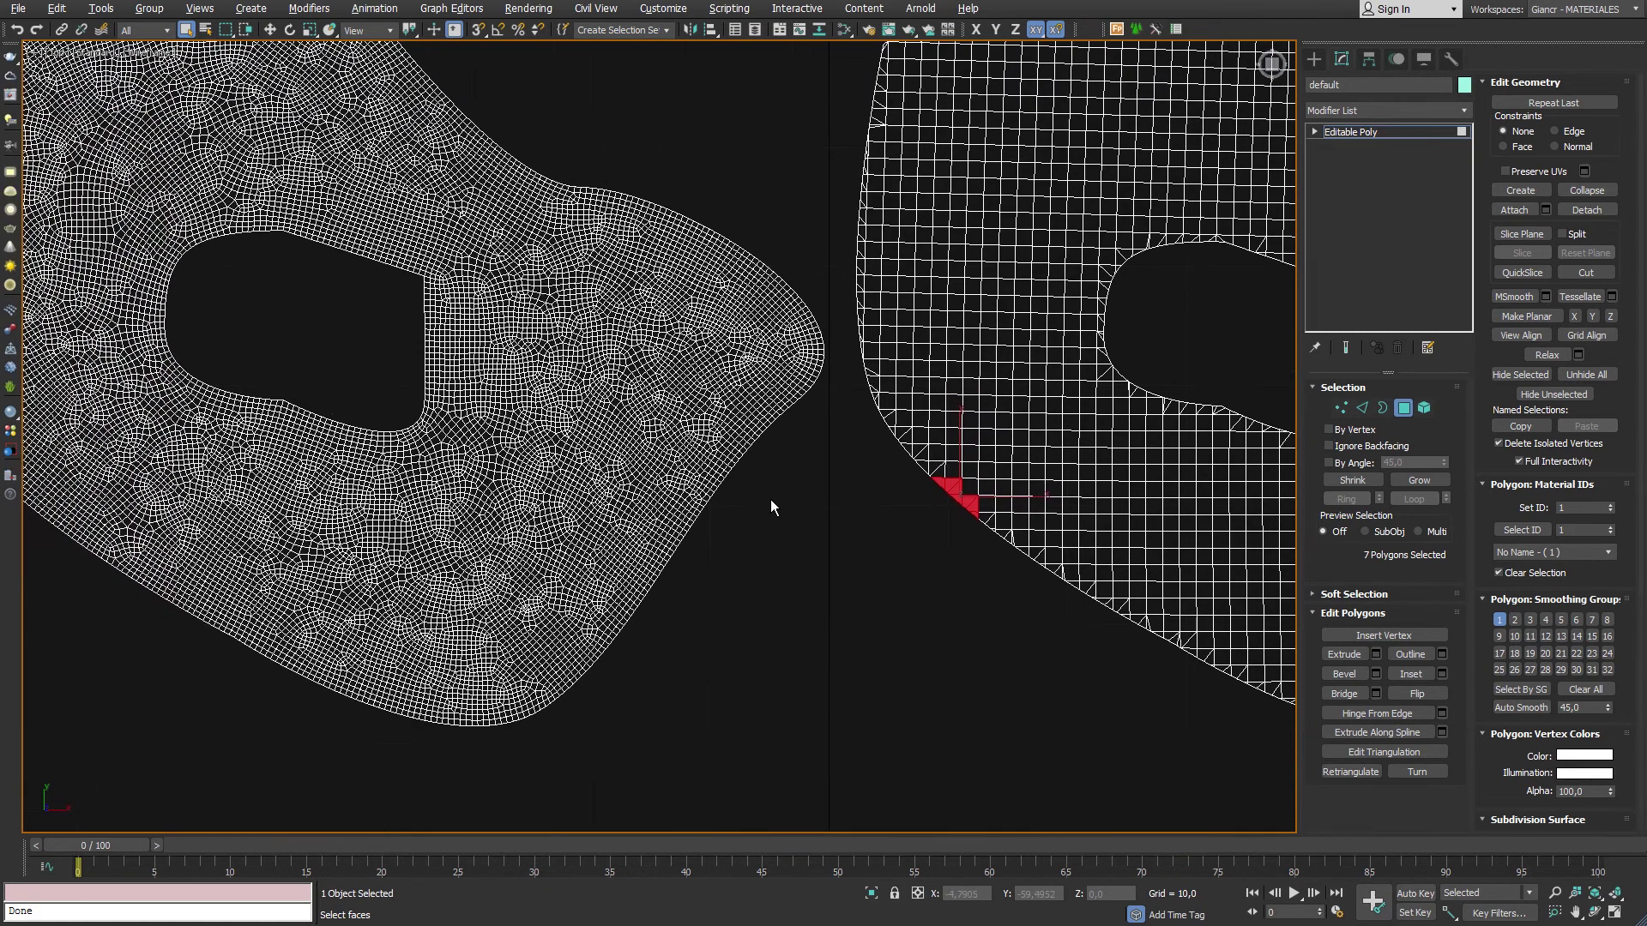
left_click(710, 496)
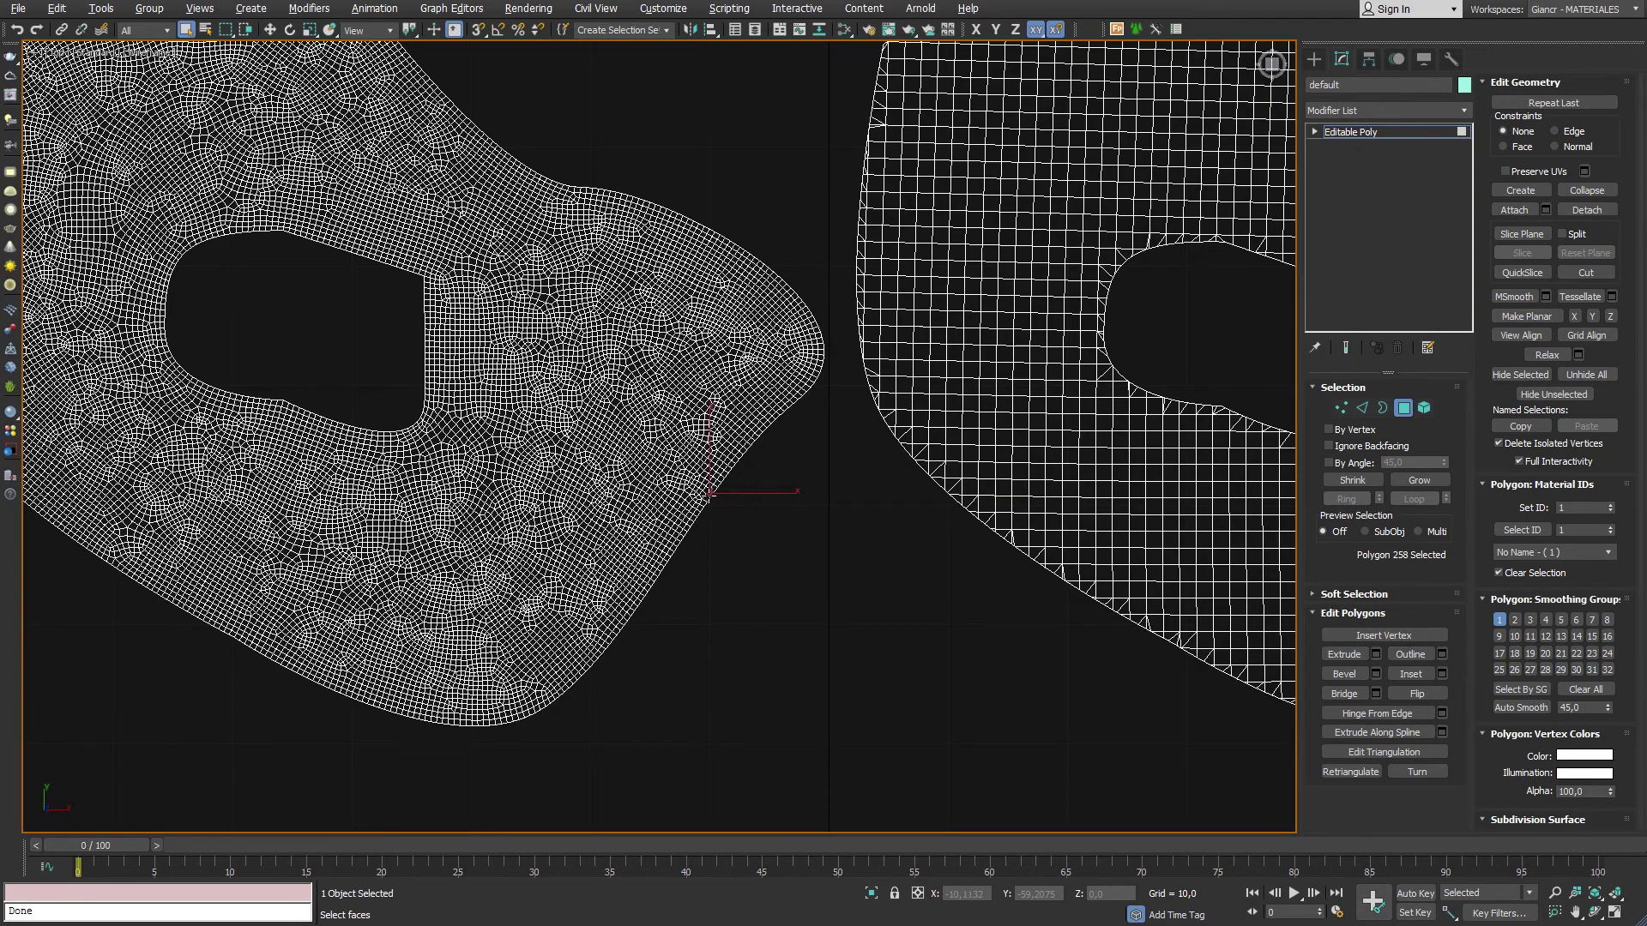
- Select the polygon loop around the irregular patch's border
scroll(710, 495, "up", 3)
scroll(716, 480, "up", 7)
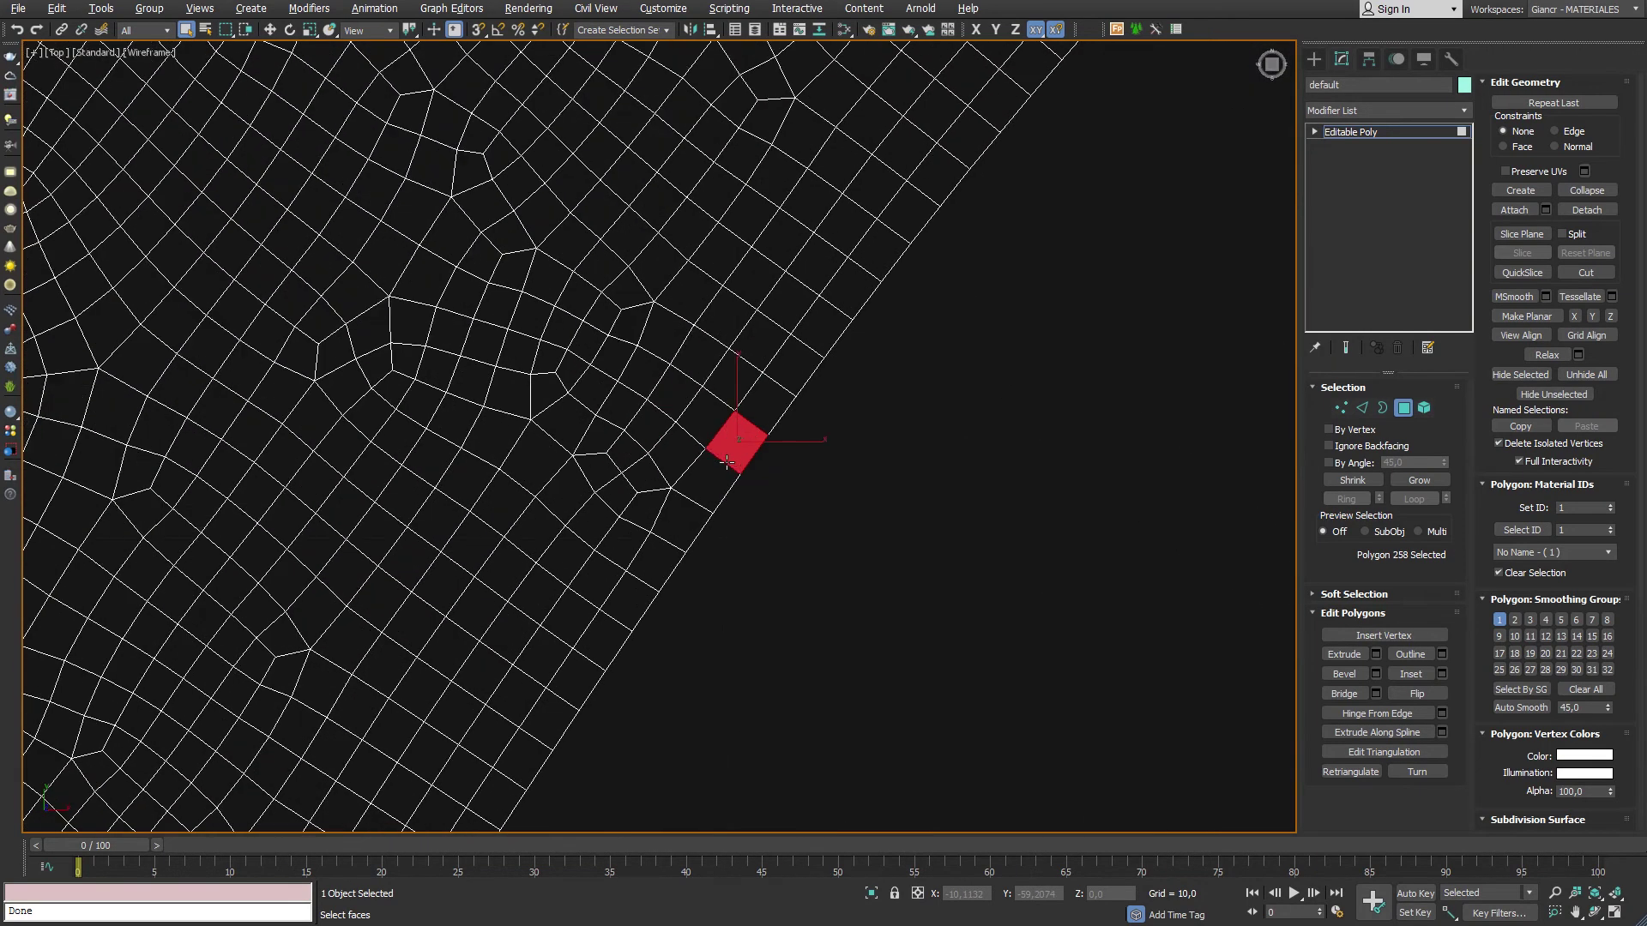
left_click(719, 468, "shift")
scroll(871, 448, "down", 3)
scroll(920, 471, "down", 3)
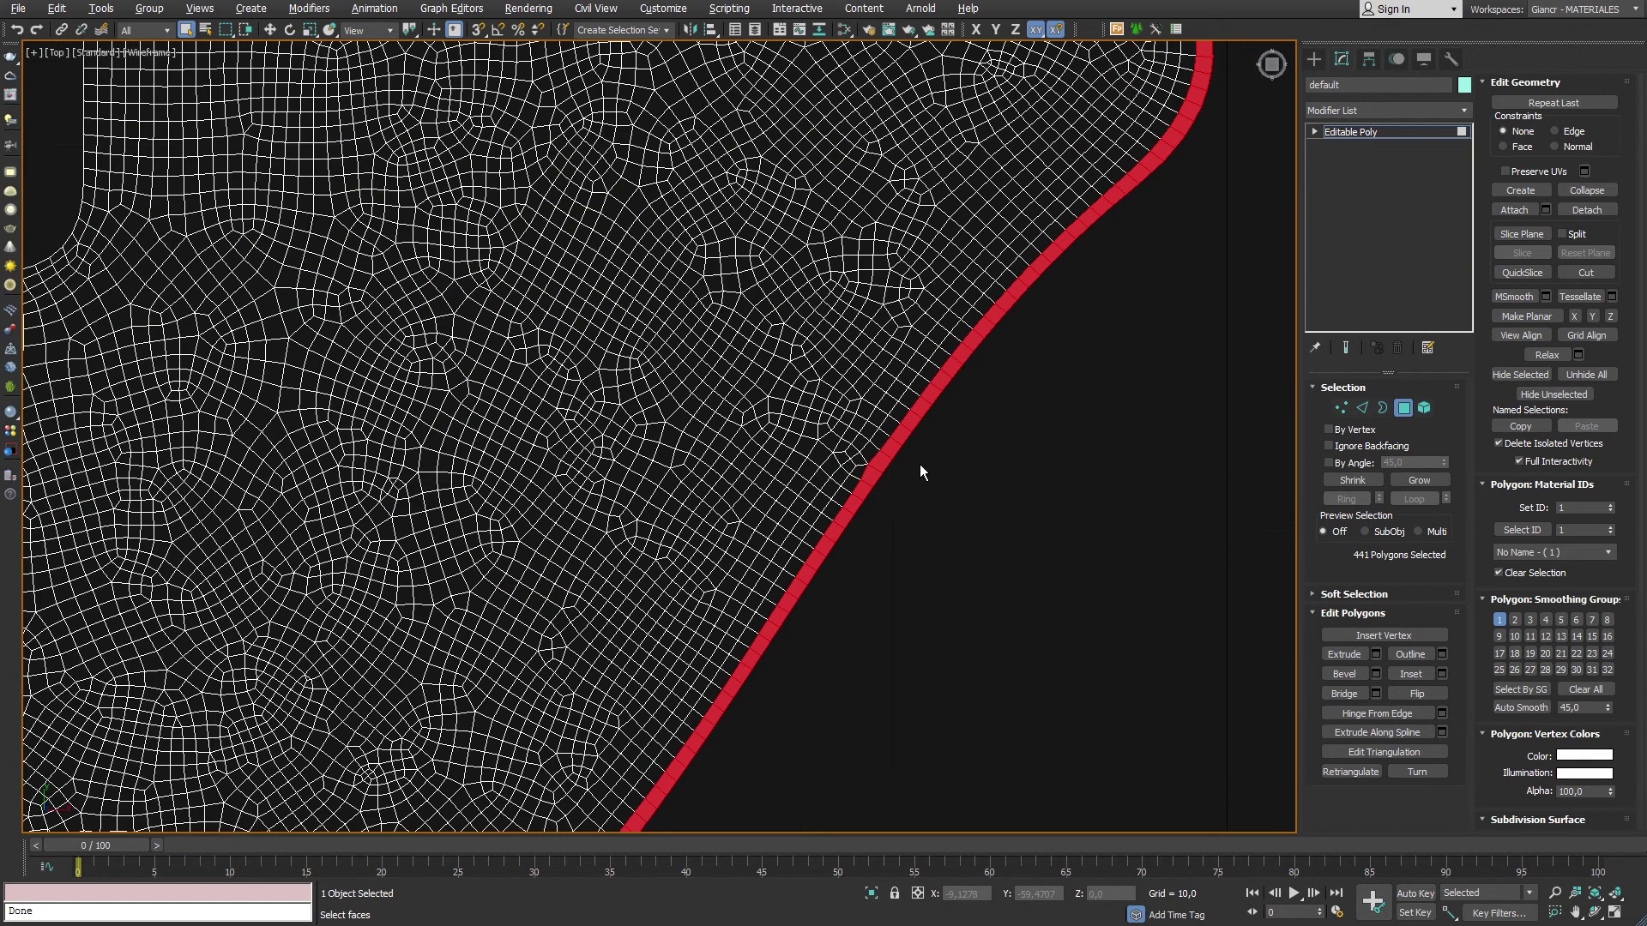
scroll(920, 464, "down", 5)
scroll(971, 470, "down", 2)
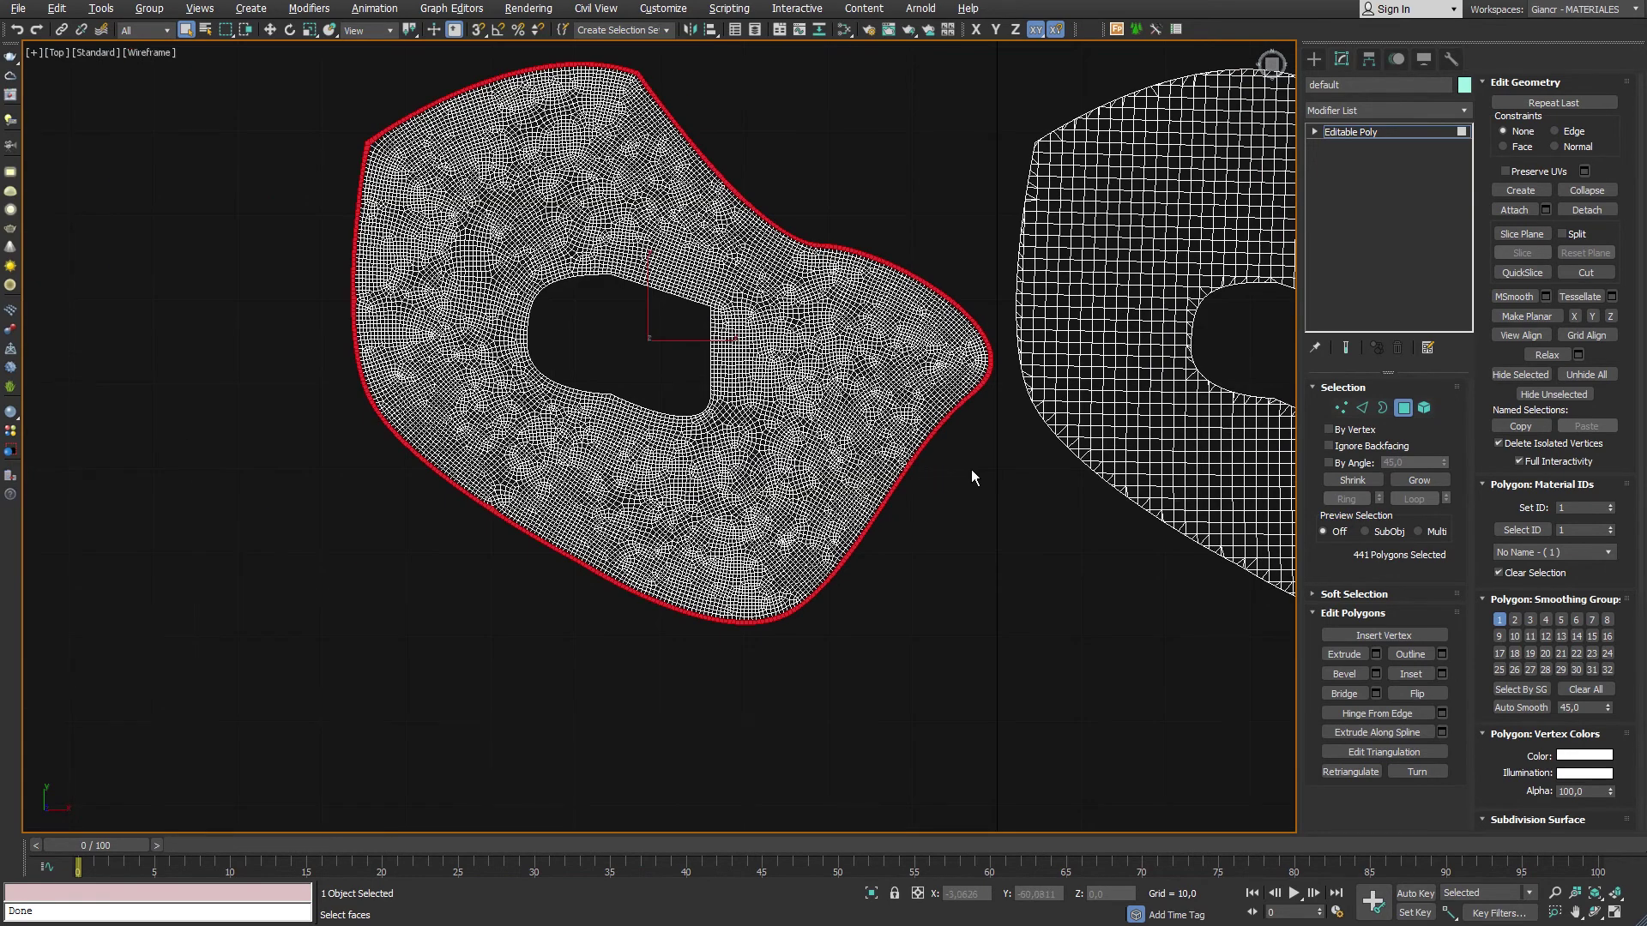
scroll(802, 384, "up", 1)
scroll(793, 377, "up", 3)
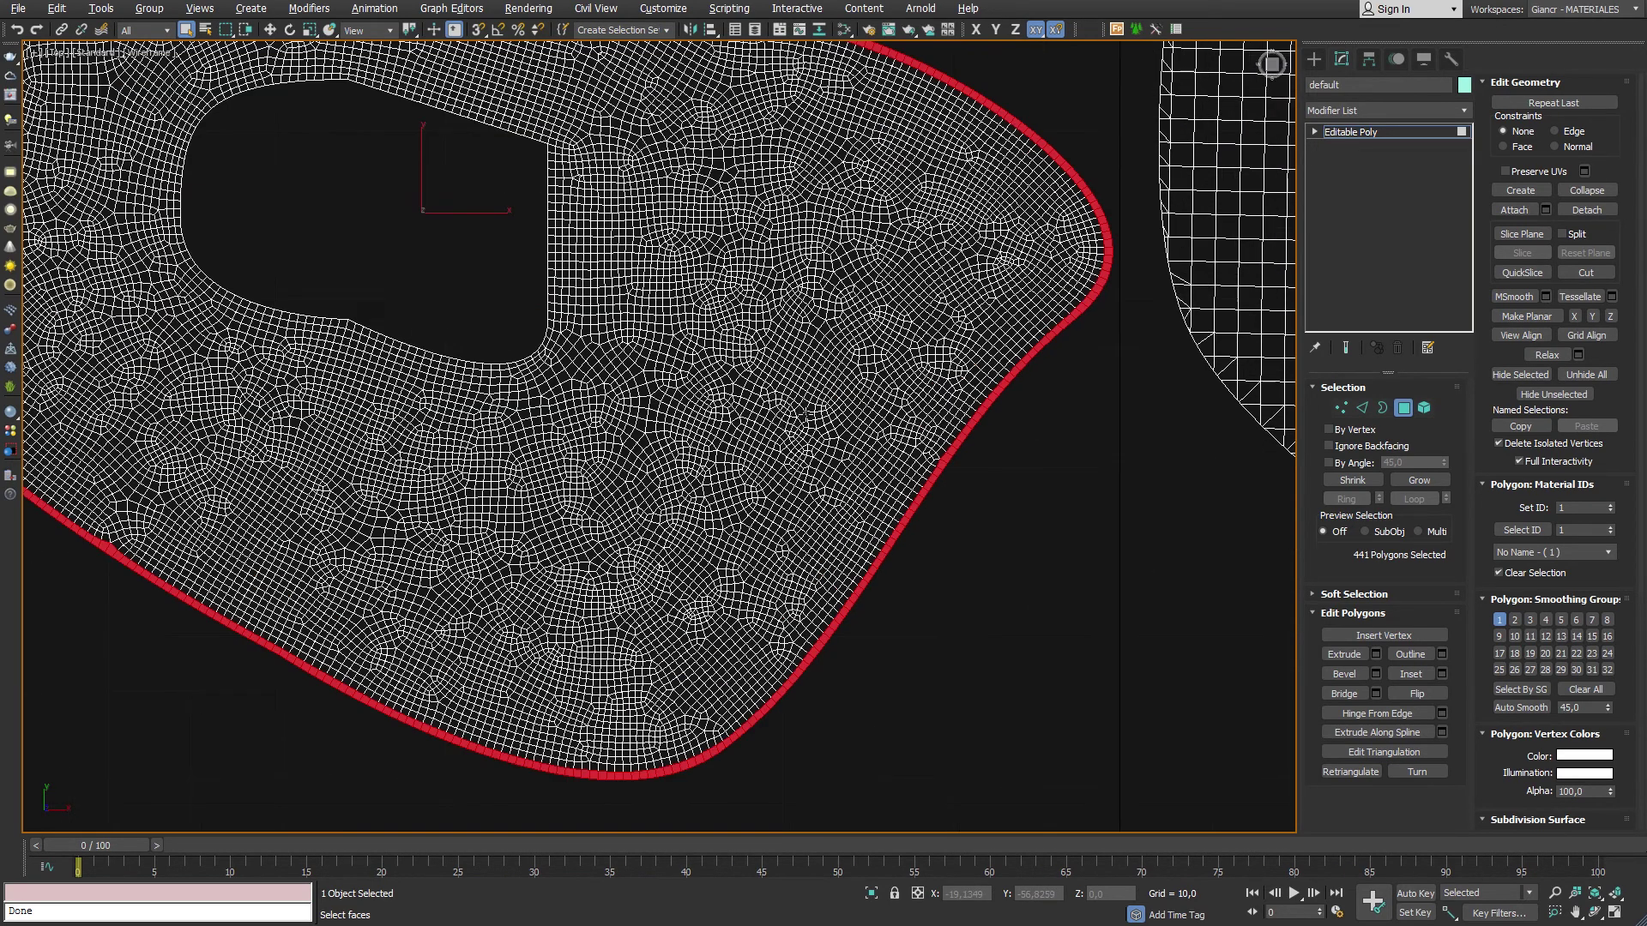
scroll(827, 364, "up", 2)
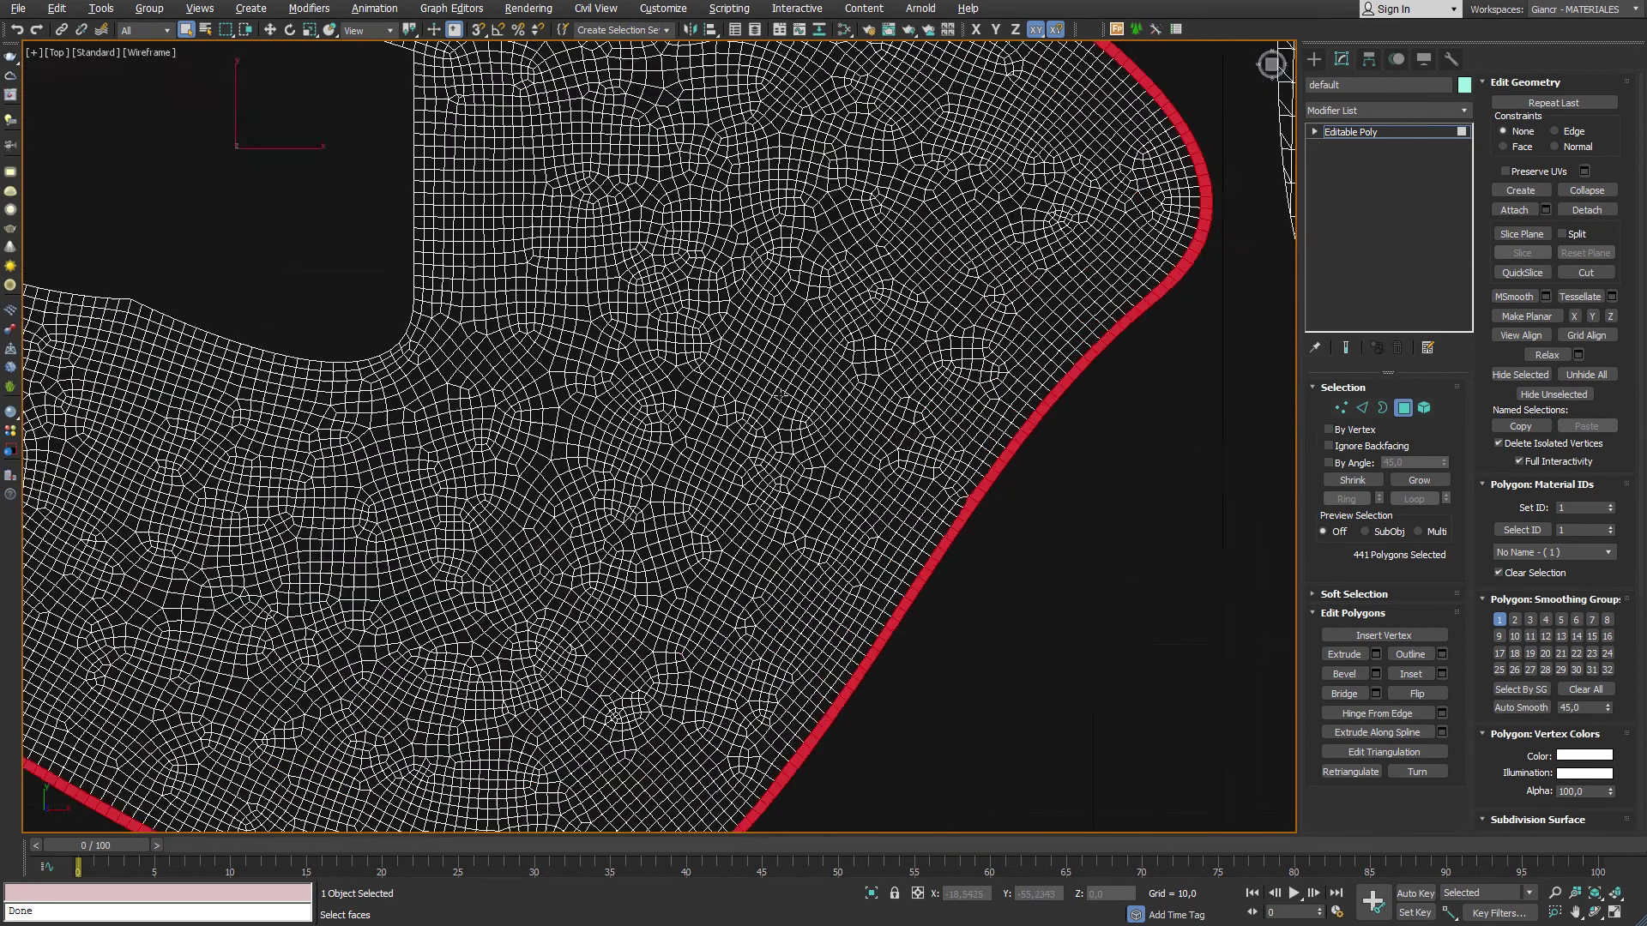
scroll(828, 365, "up", 2)
- Loop-select a 142-polygon interior loop snaking across the irregular patch, then zoom out
left_click(782, 414)
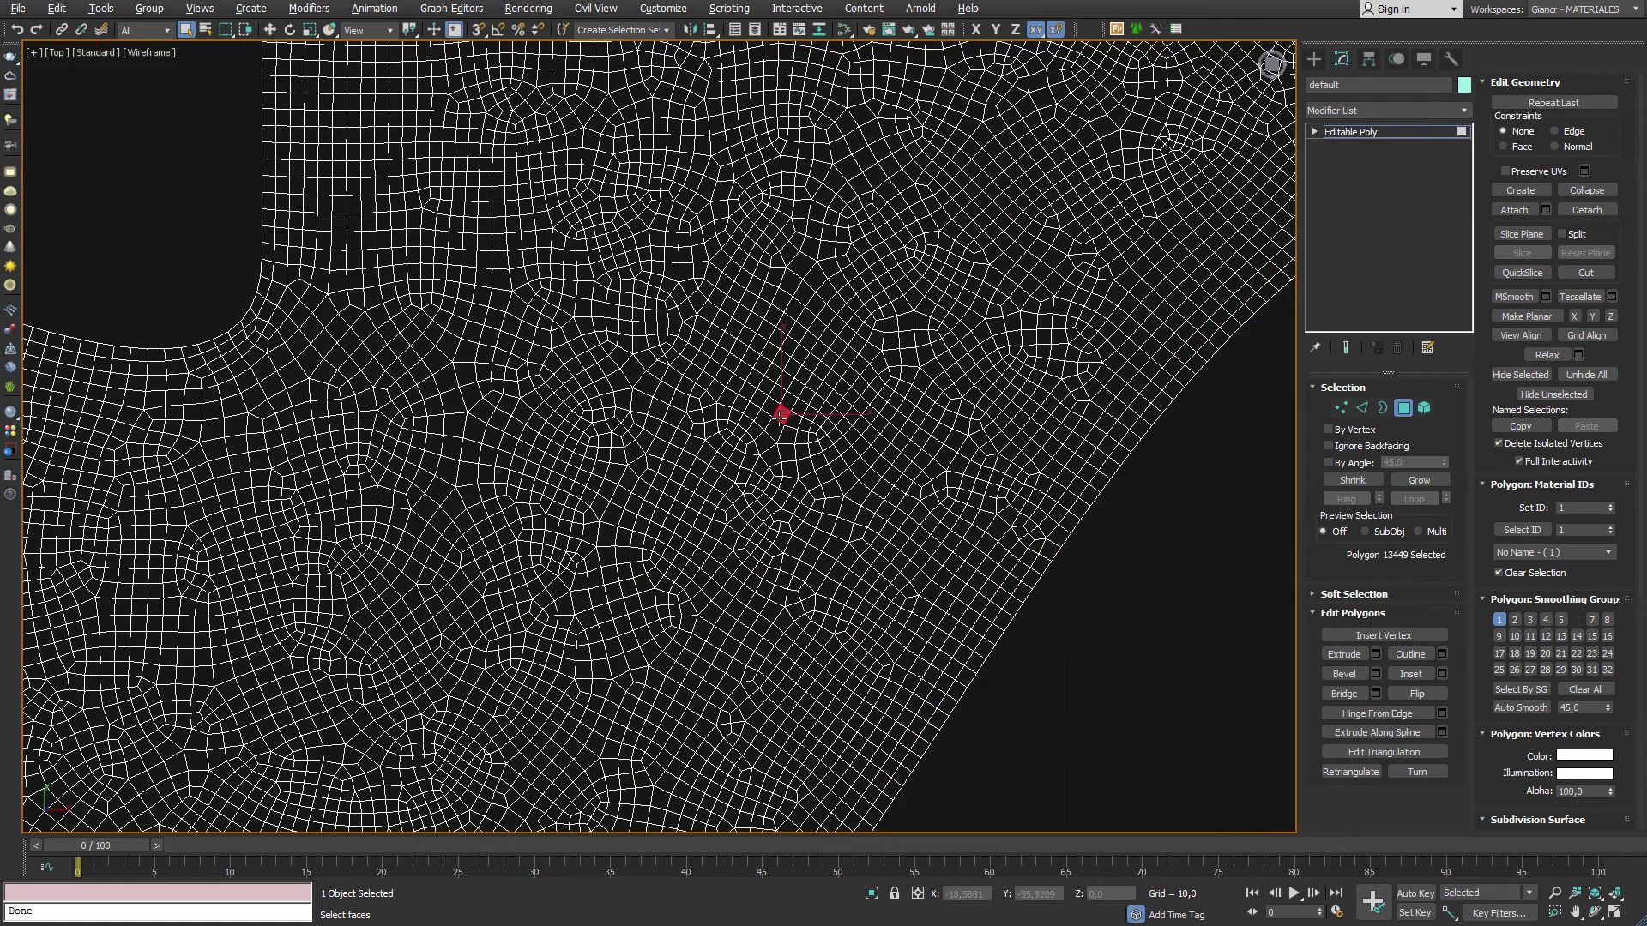
left_click(776, 412, "shift")
scroll(772, 412, "down", 2)
scroll(755, 428, "down", 2)
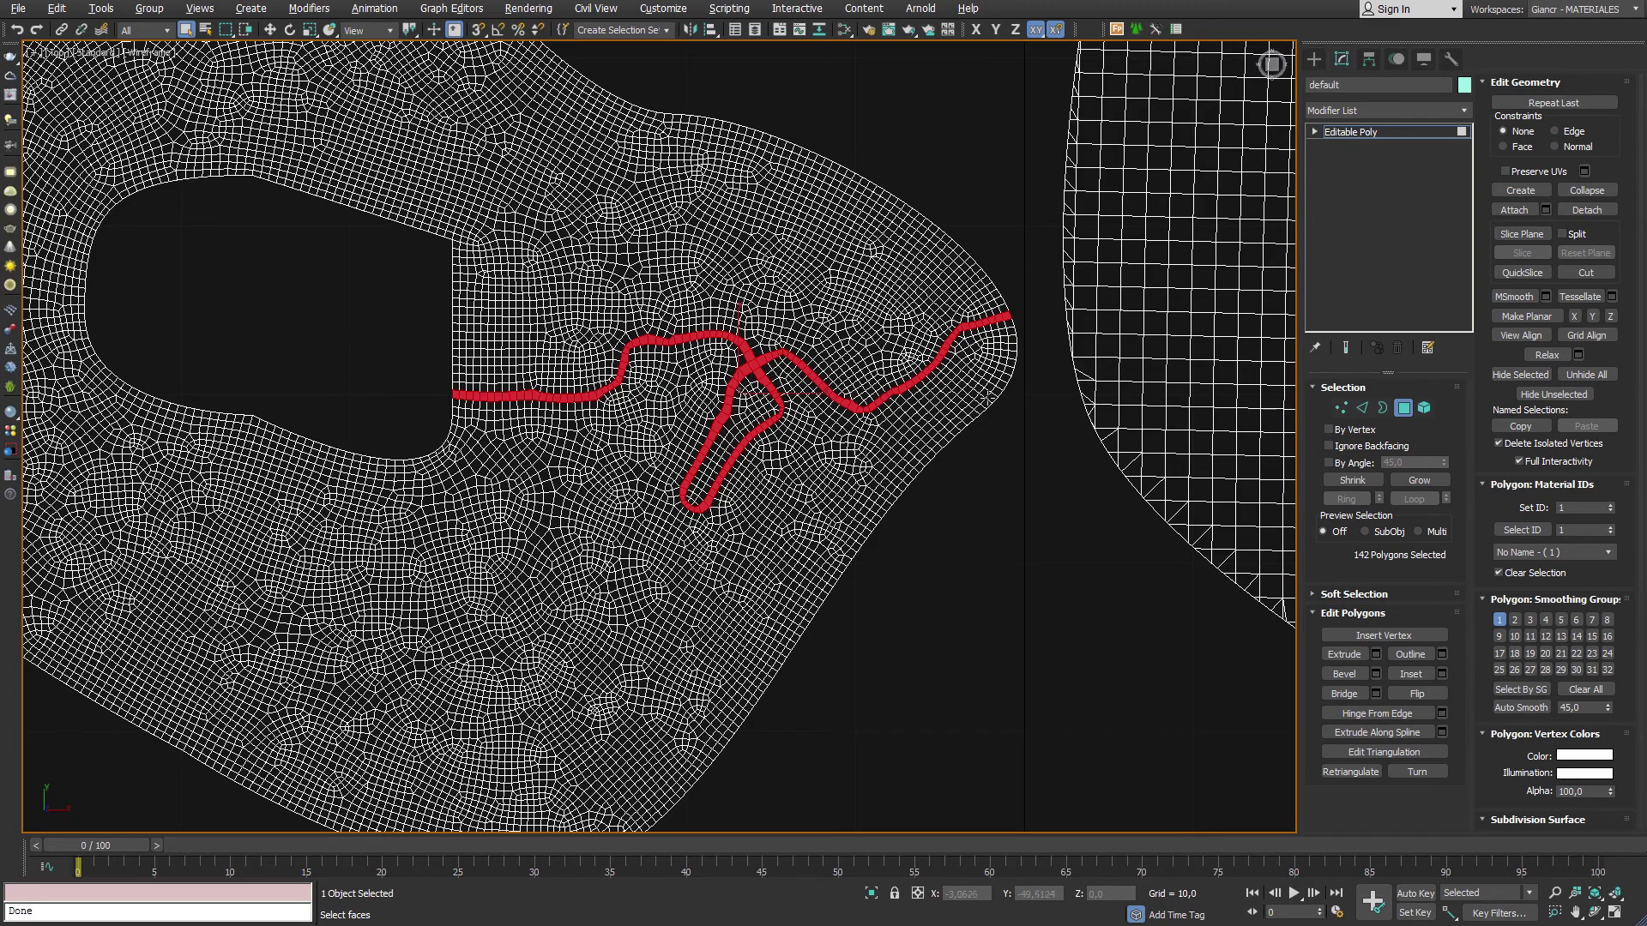
middle_click_drag(986, 446, 777, 445)
scroll(776, 444, "down", 2)
scroll(785, 447, "down", 1)
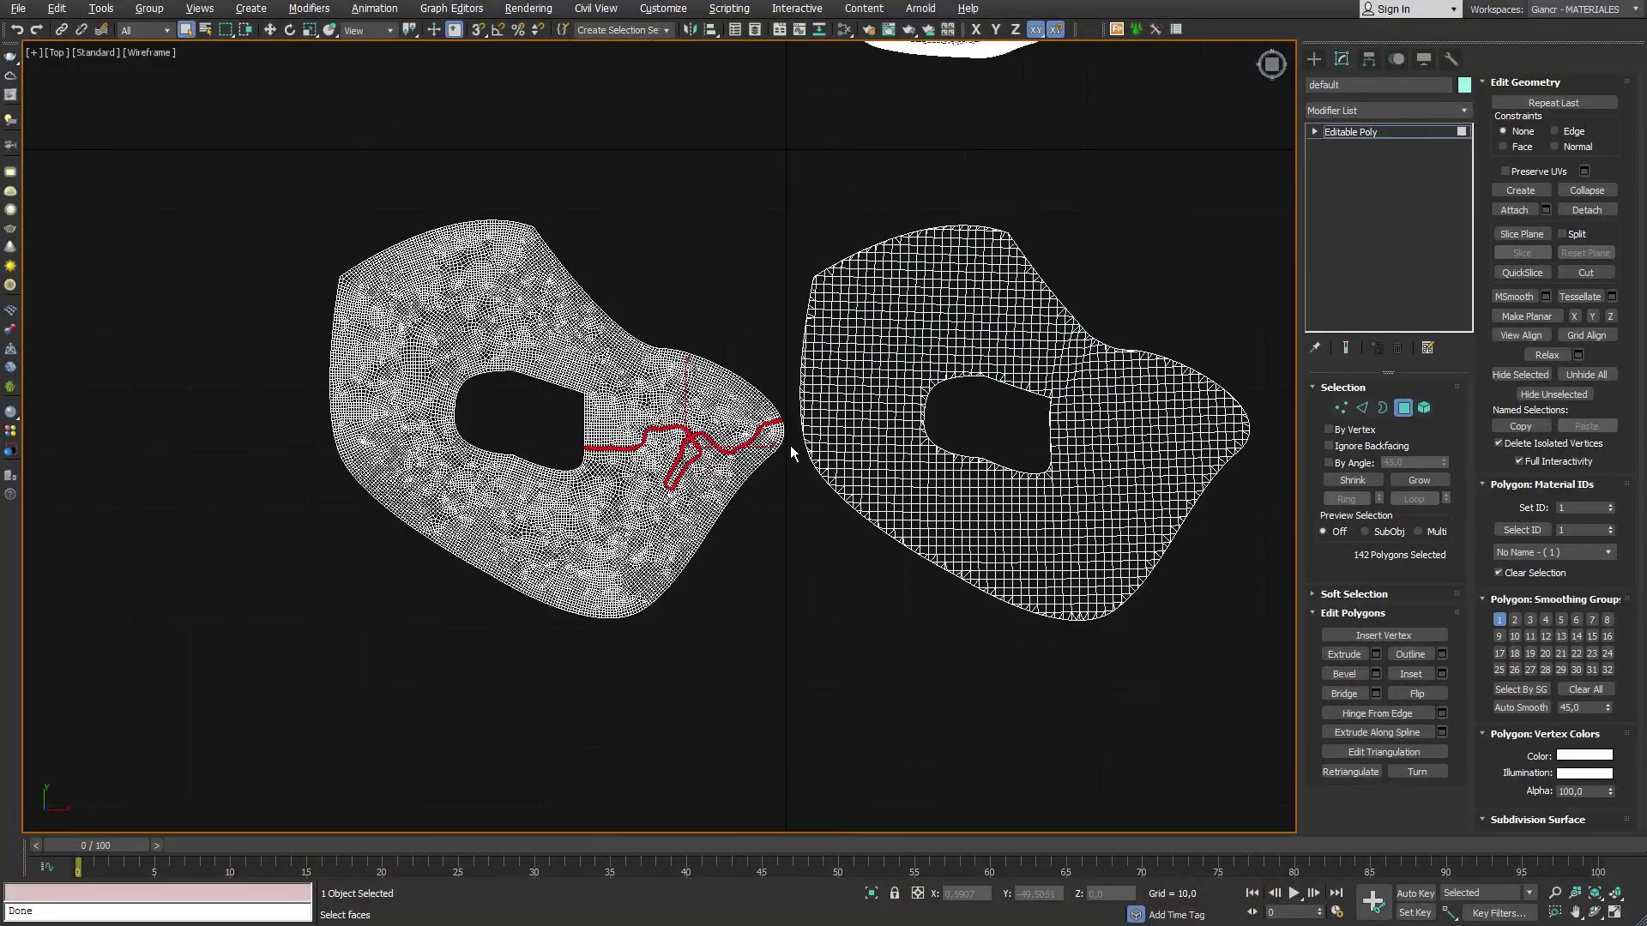
scroll(601, 480, "down", 1)
- Maximize the Perspective viewport again and orbit around the cow-print cube and patches
scroll(601, 481, "down", 2)
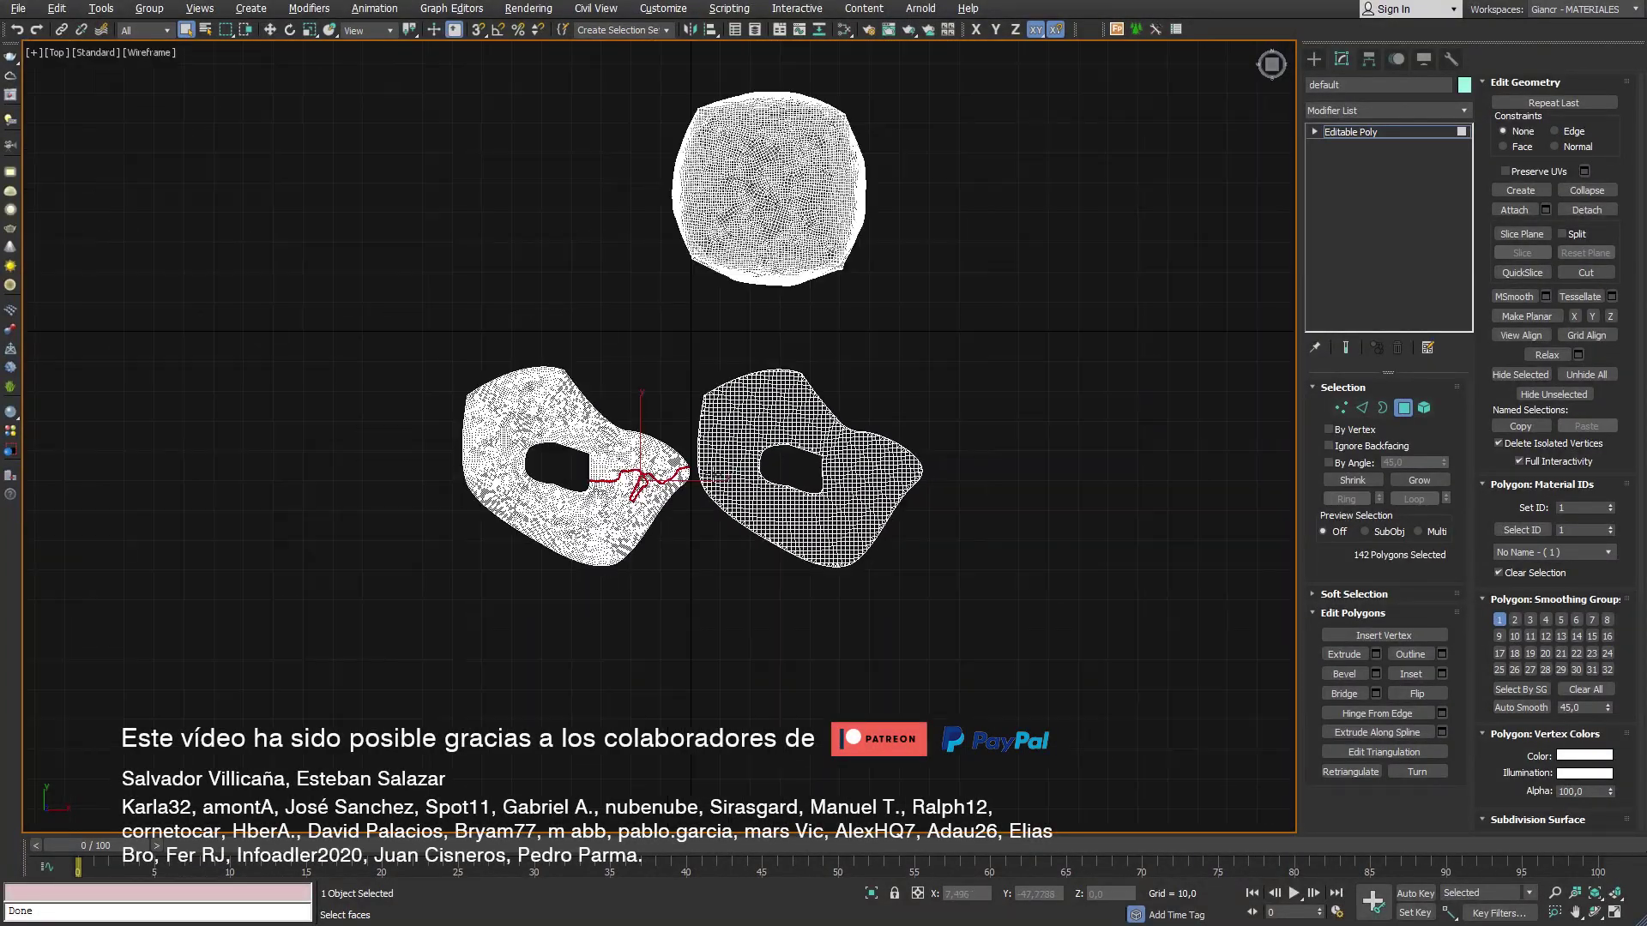
scroll(719, 473, "up", 1)
key("alt+w")
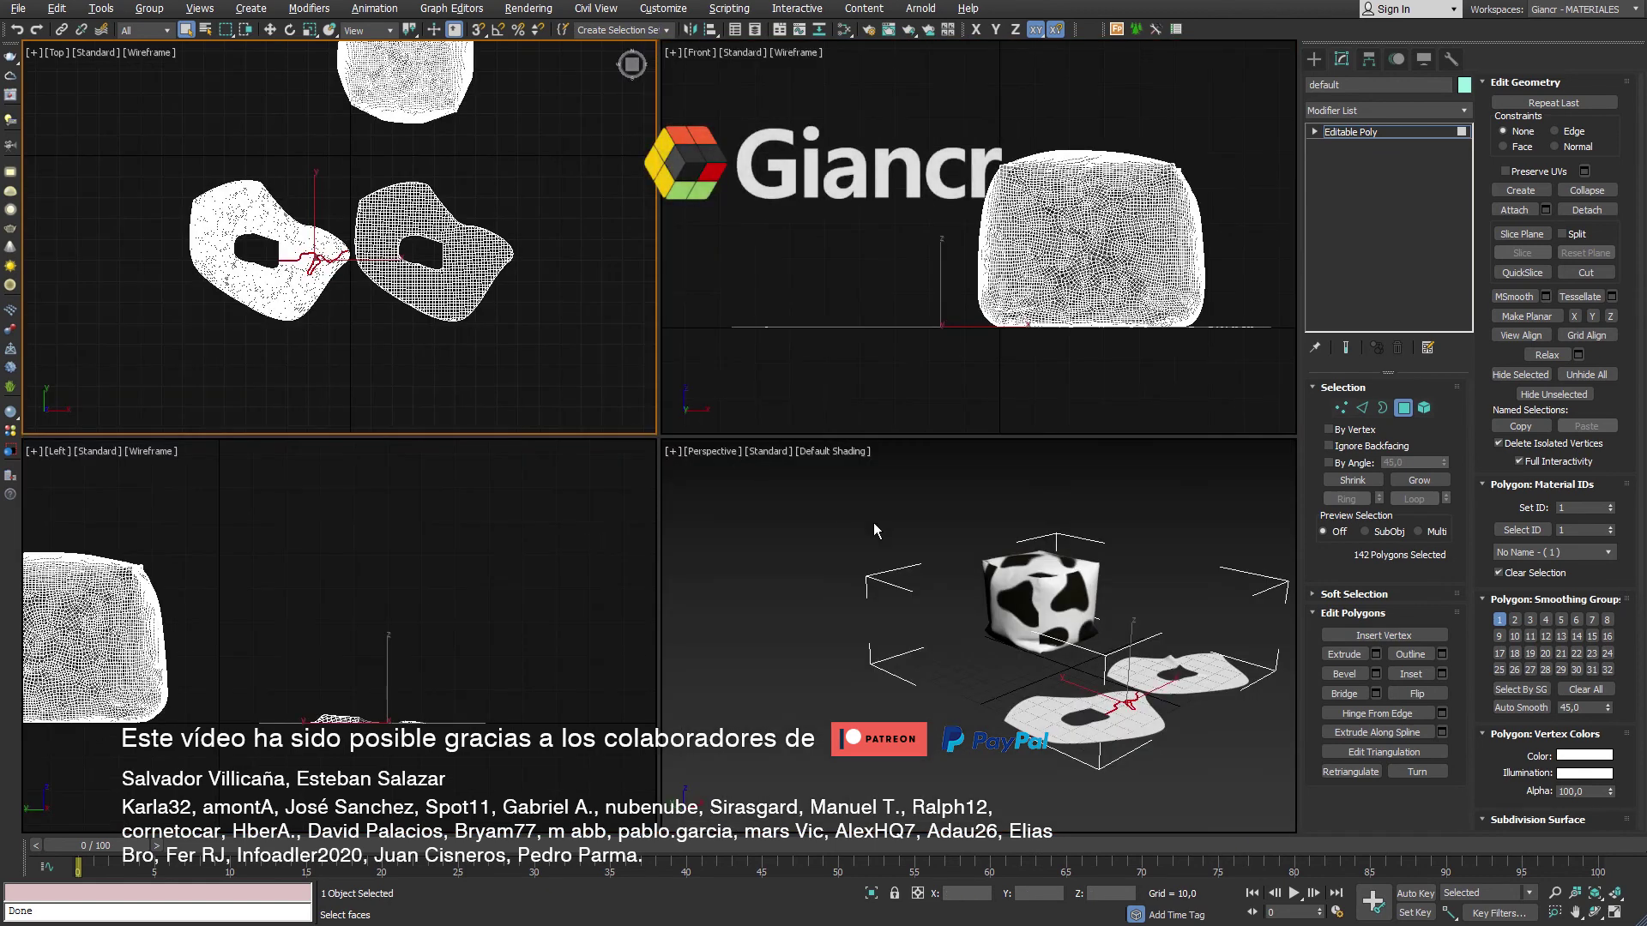
key("alt+w")
middle_click_drag(861, 476, 733, 497, "alt")
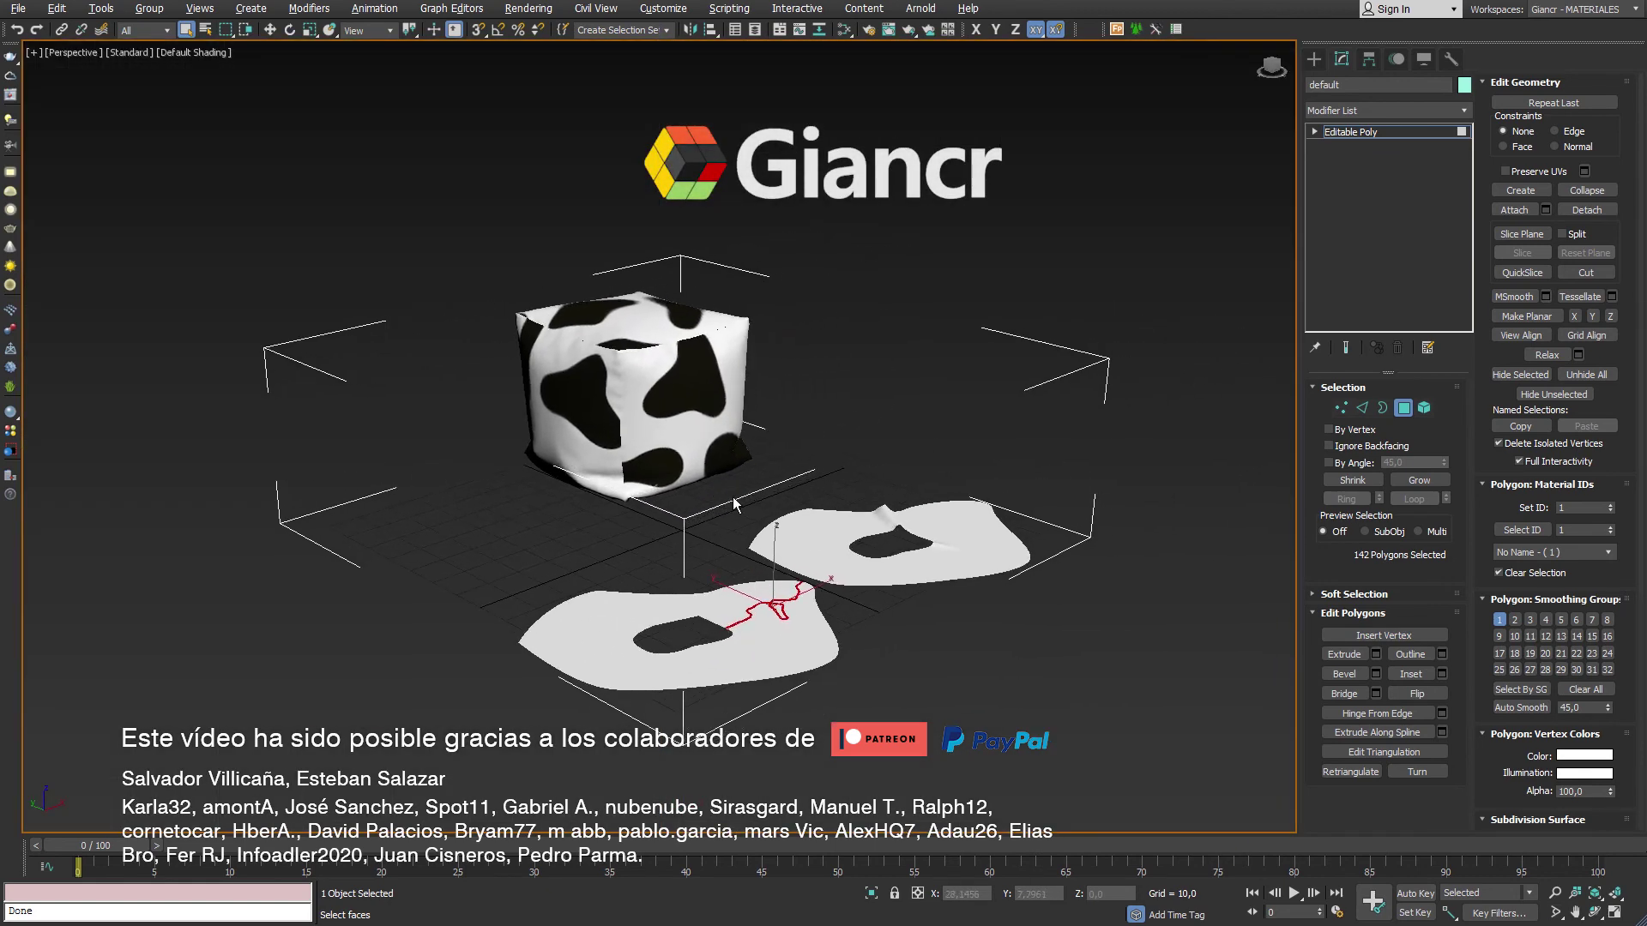